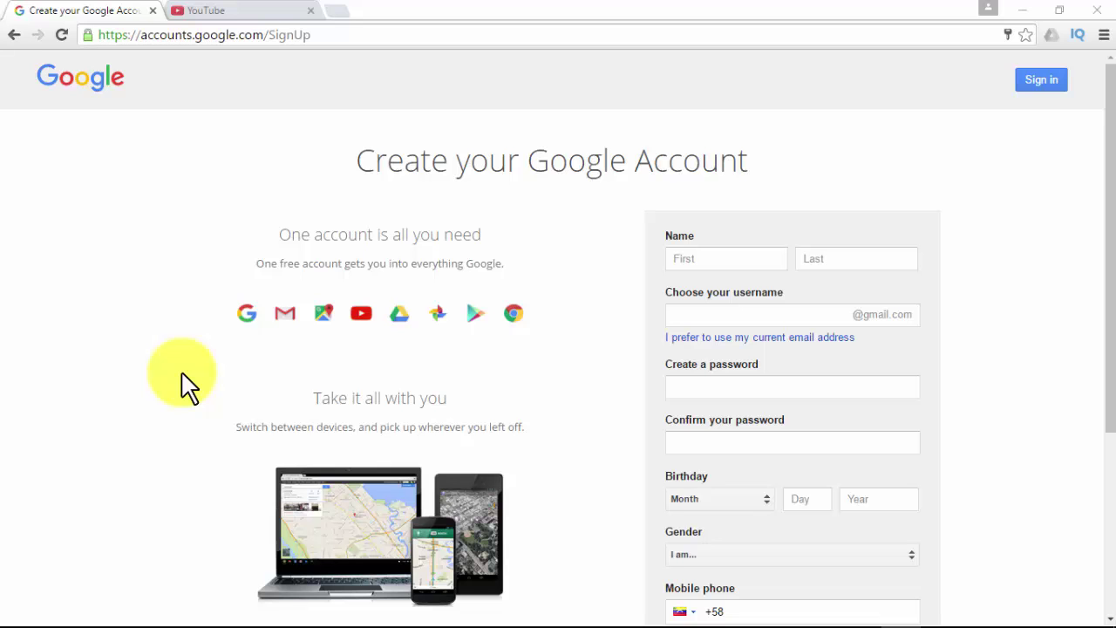
Step: Sign in to YouTube with the Google account's e-mail and password, and let Chrome save the password
click(218, 12)
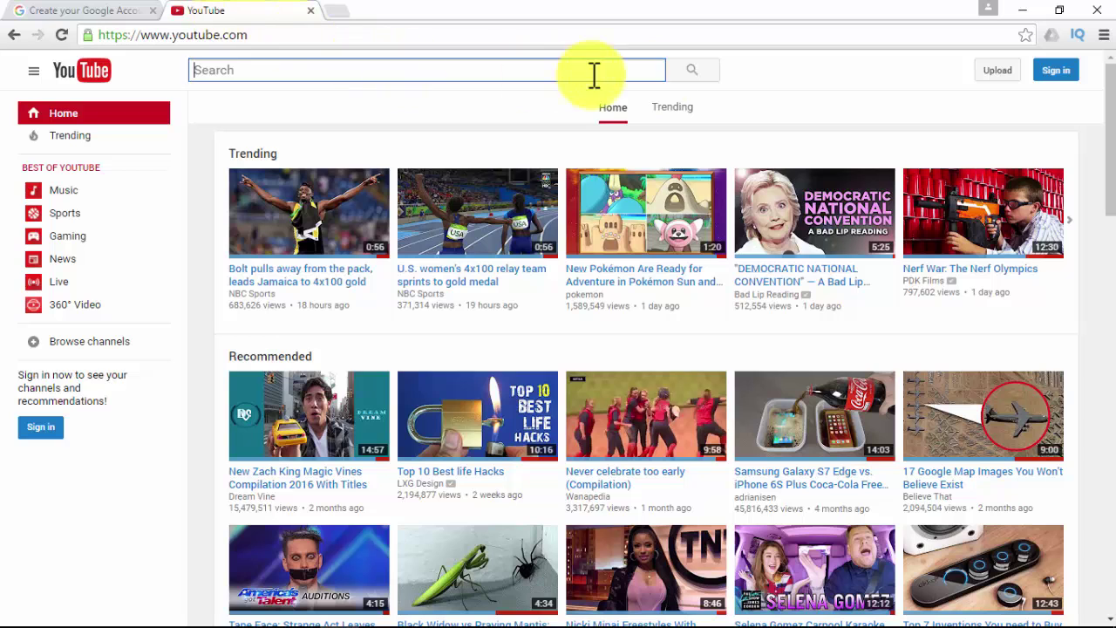
click(1056, 73)
click(598, 353)
key(ctrl+v)
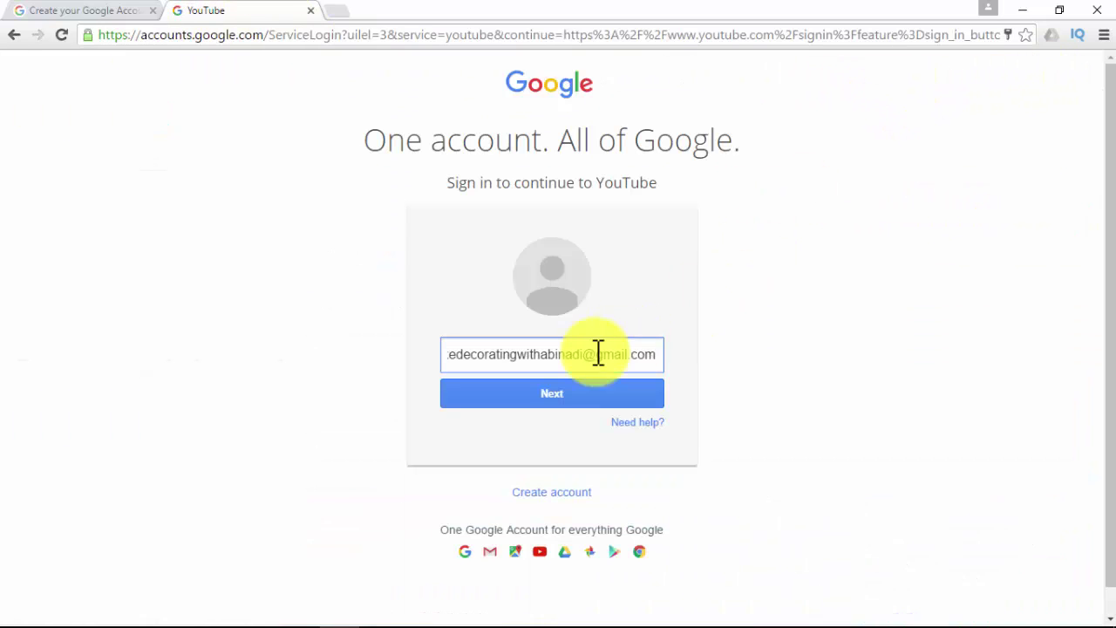
click(581, 391)
key(ctrl+v)
click(582, 428)
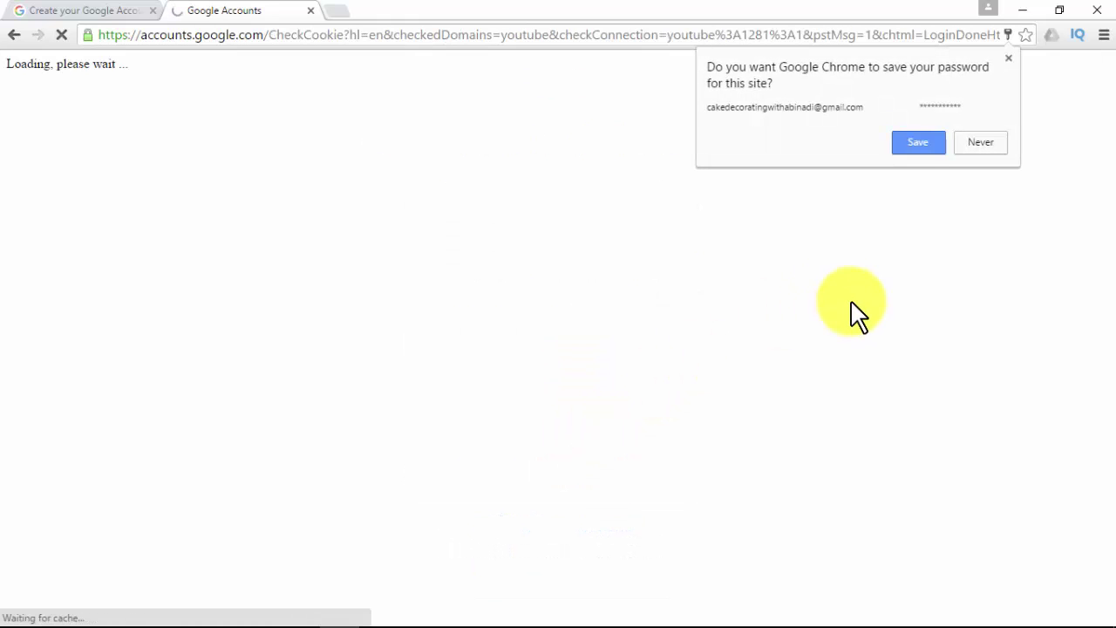
click(912, 145)
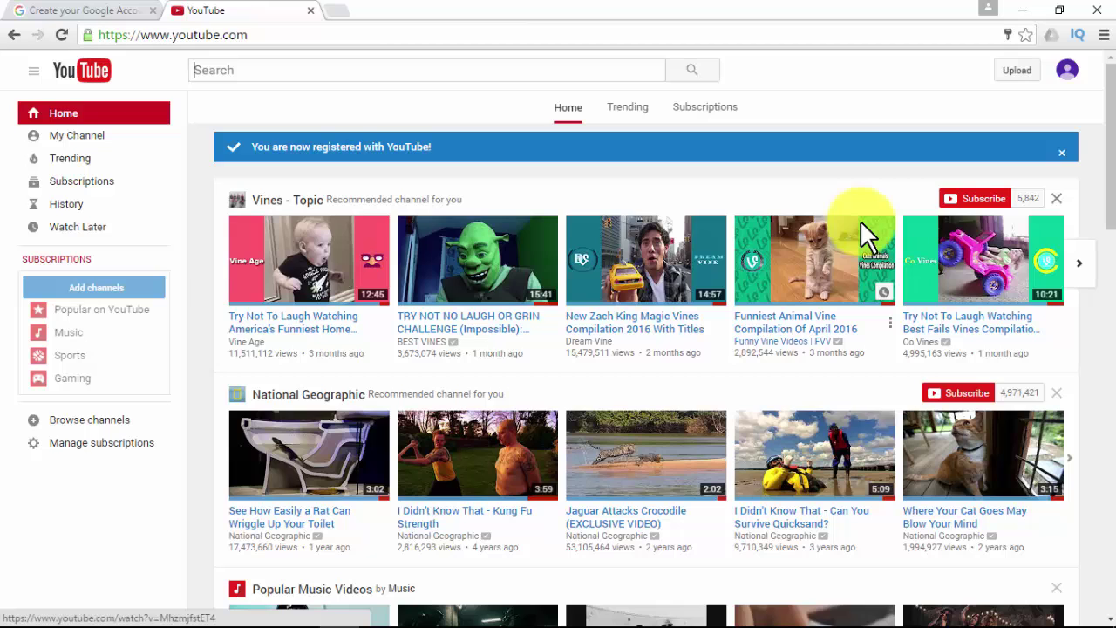
Step: From the avatar menu's YouTube settings, choose 'Create a channel' on the Overview page
click(1068, 71)
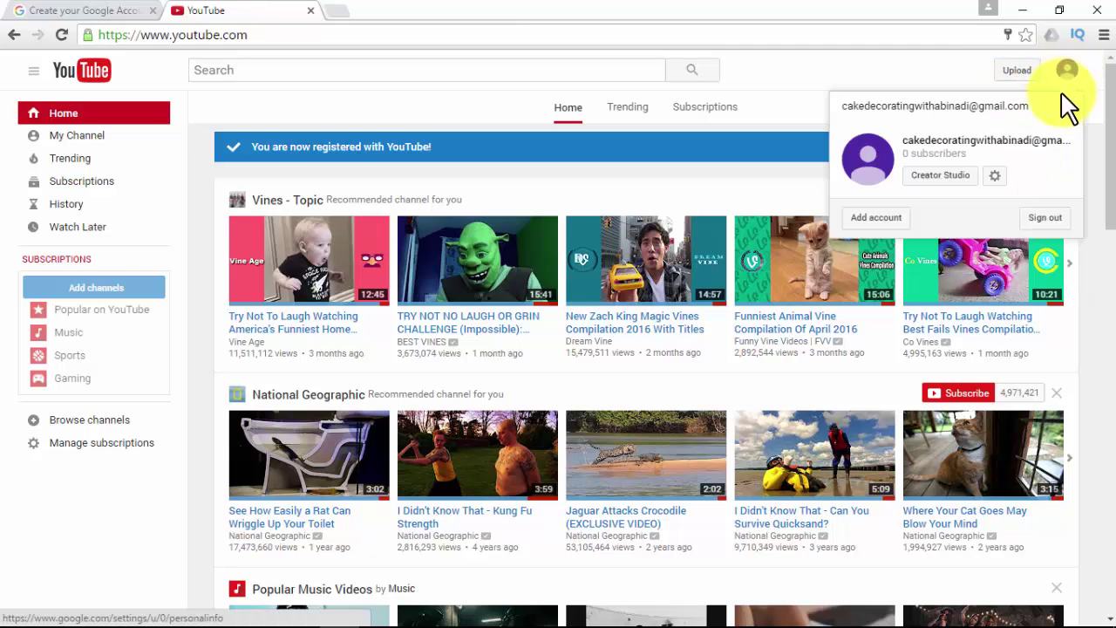
click(995, 177)
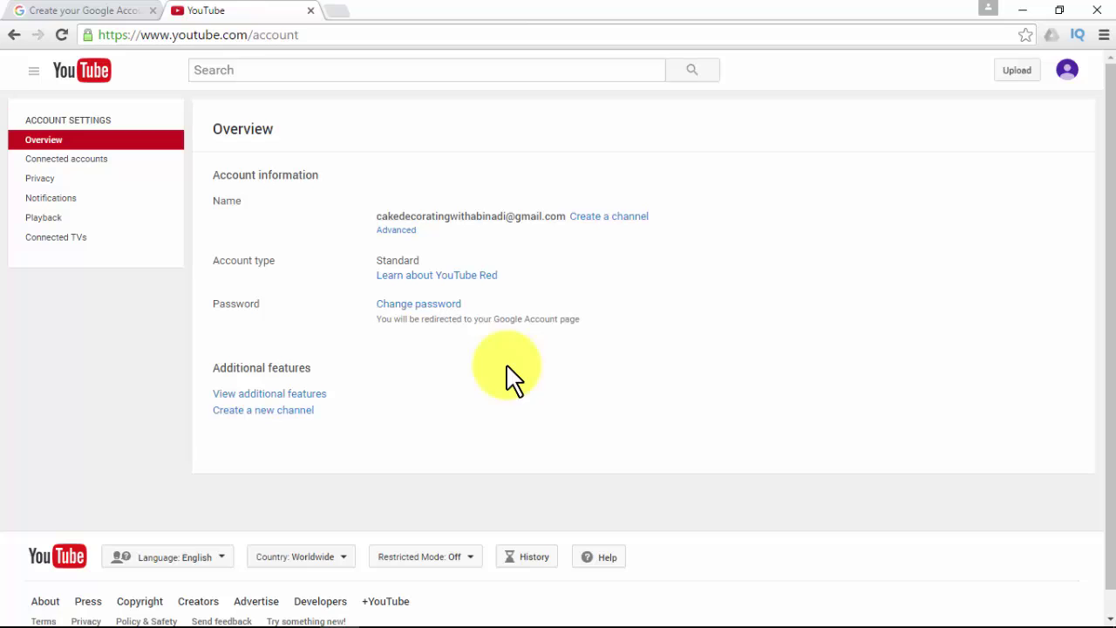
click(611, 221)
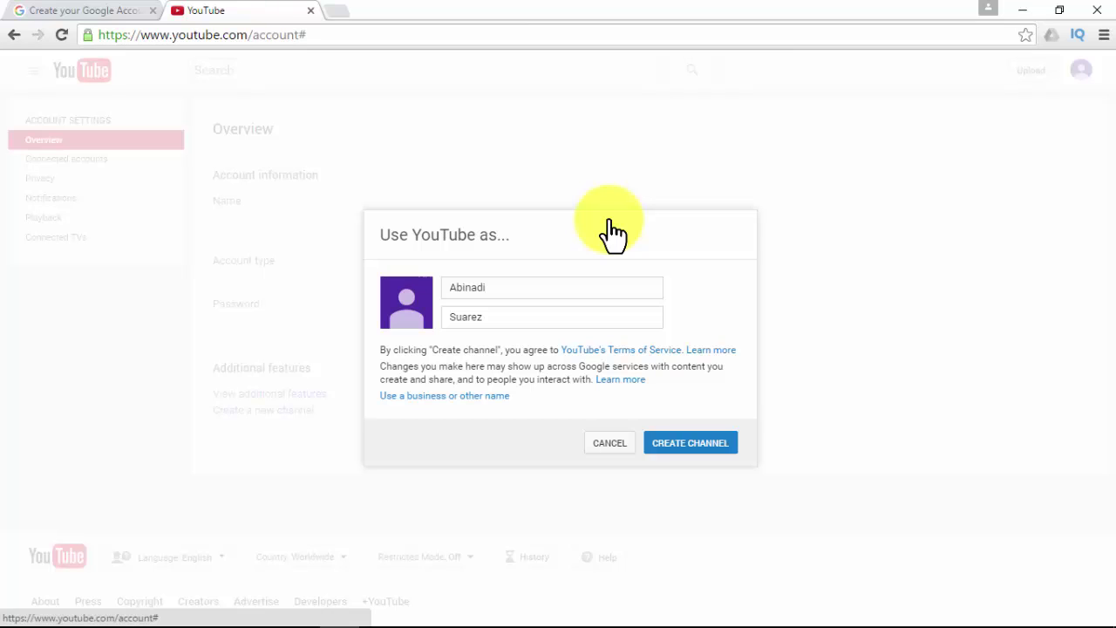
Step: Create the channel under the business name 'Cake Decorating Made Easy', category Product or Brand, accepting the Pages Terms
click(457, 398)
click(292, 218)
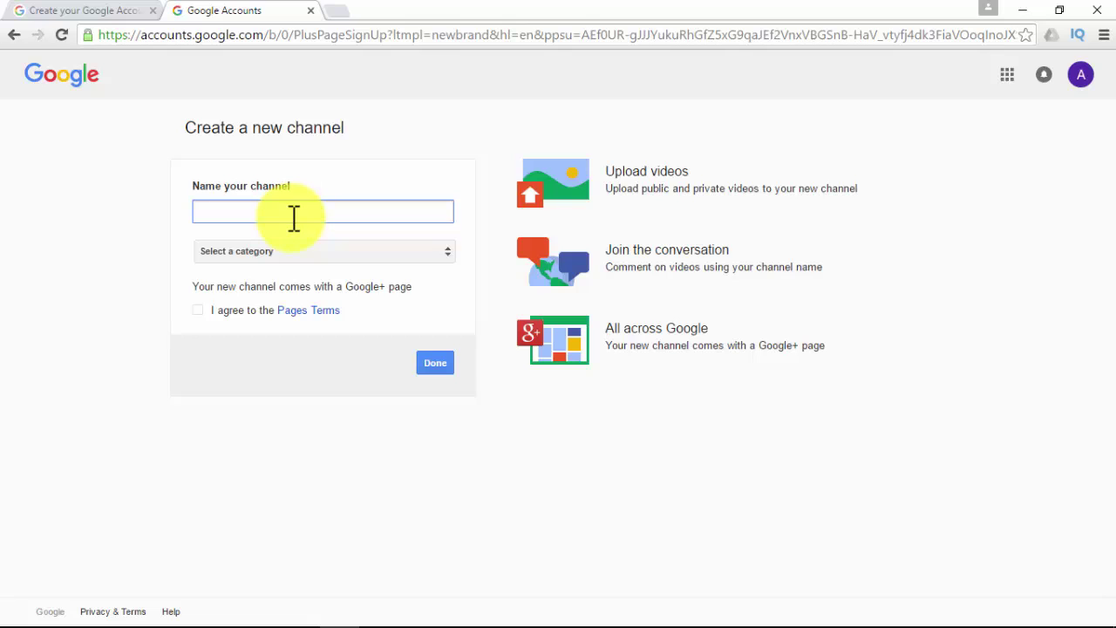
text(Cake Decorating Made Easy)
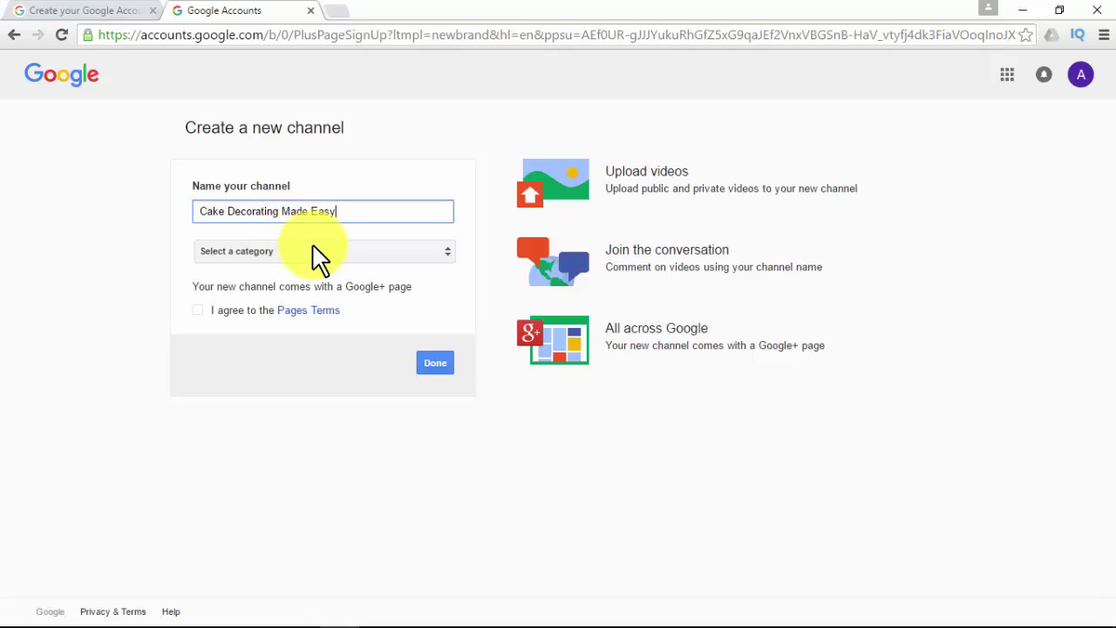
click(317, 253)
click(302, 252)
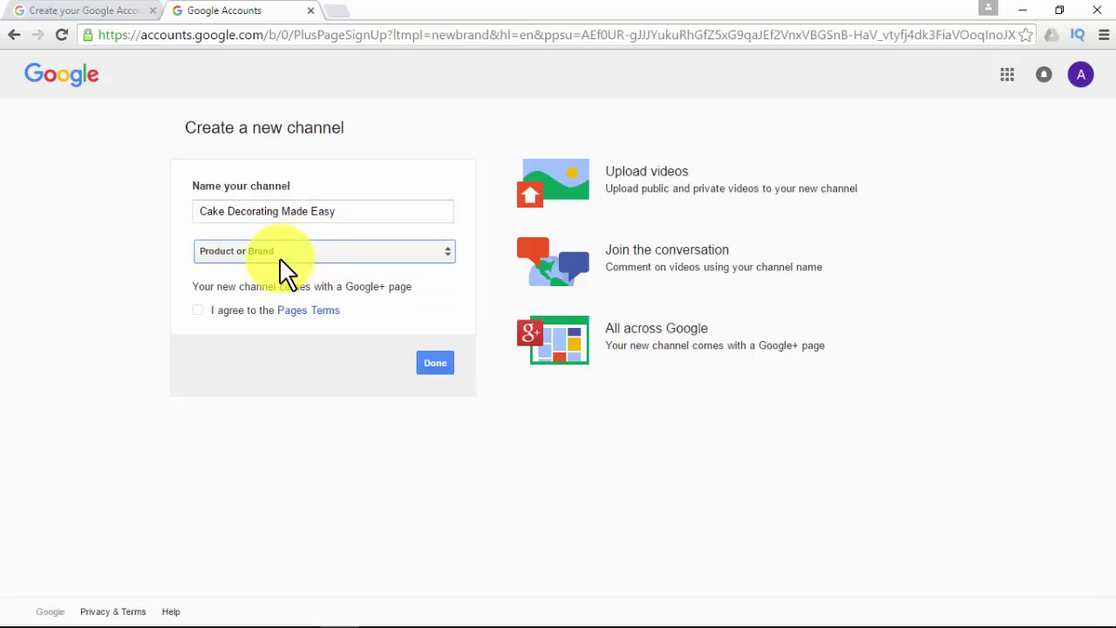
click(198, 310)
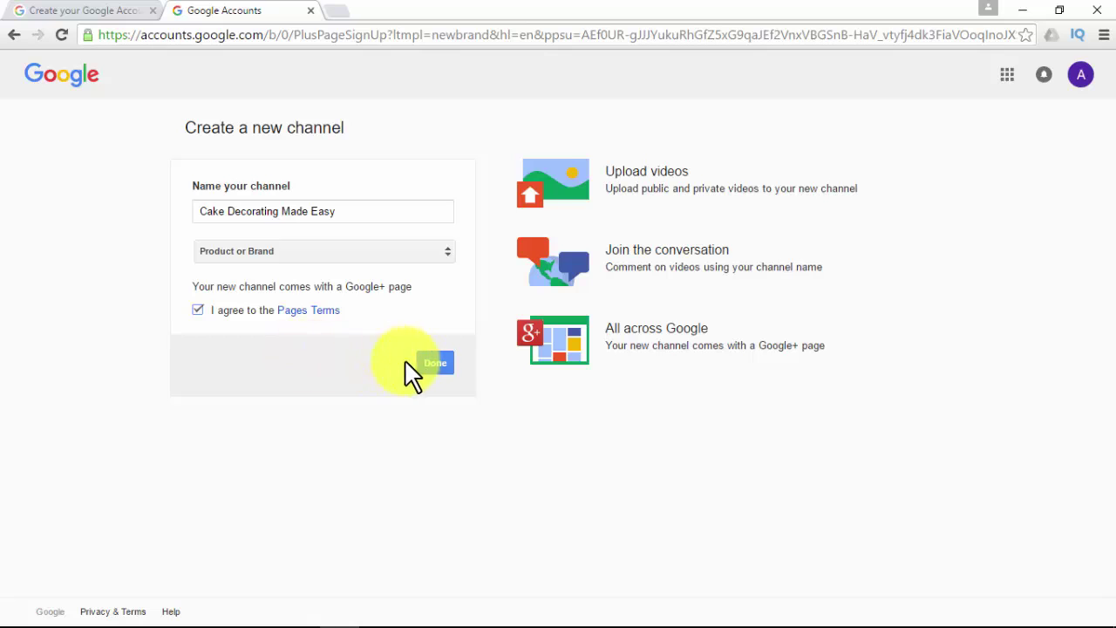
click(434, 367)
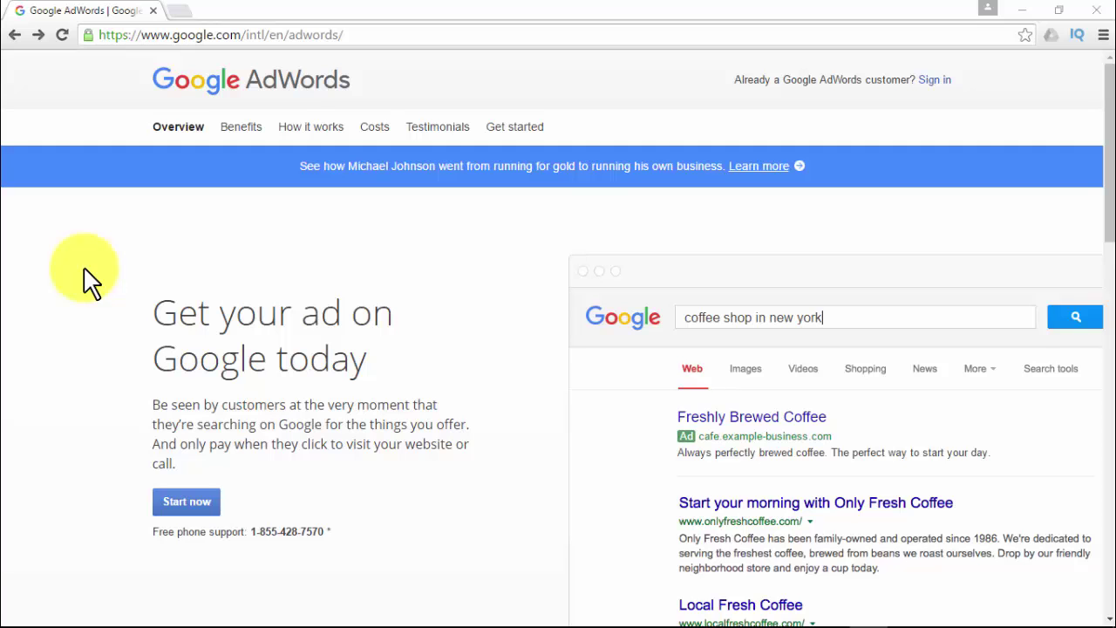
scroll(92, 279, down, 7)
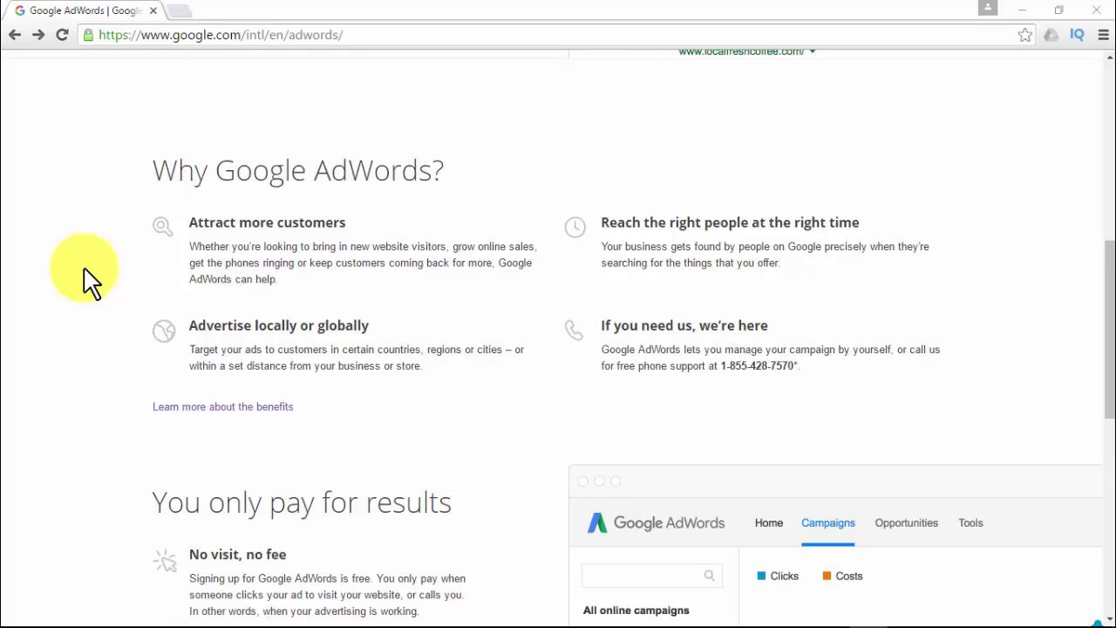
scroll(92, 279, down, 4)
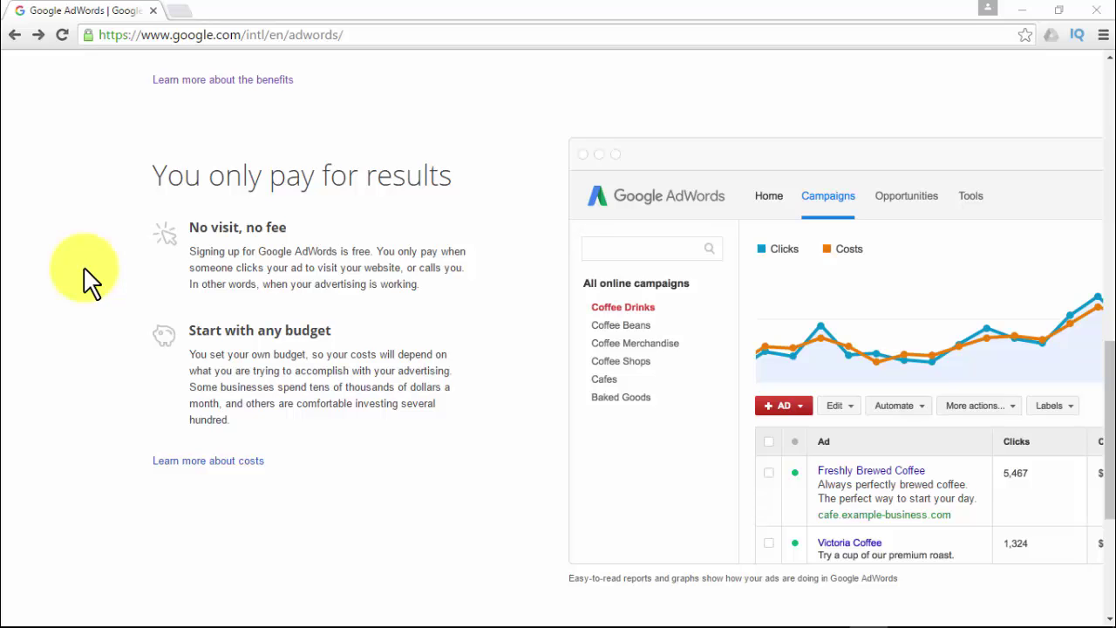
scroll(87, 281, up, 10)
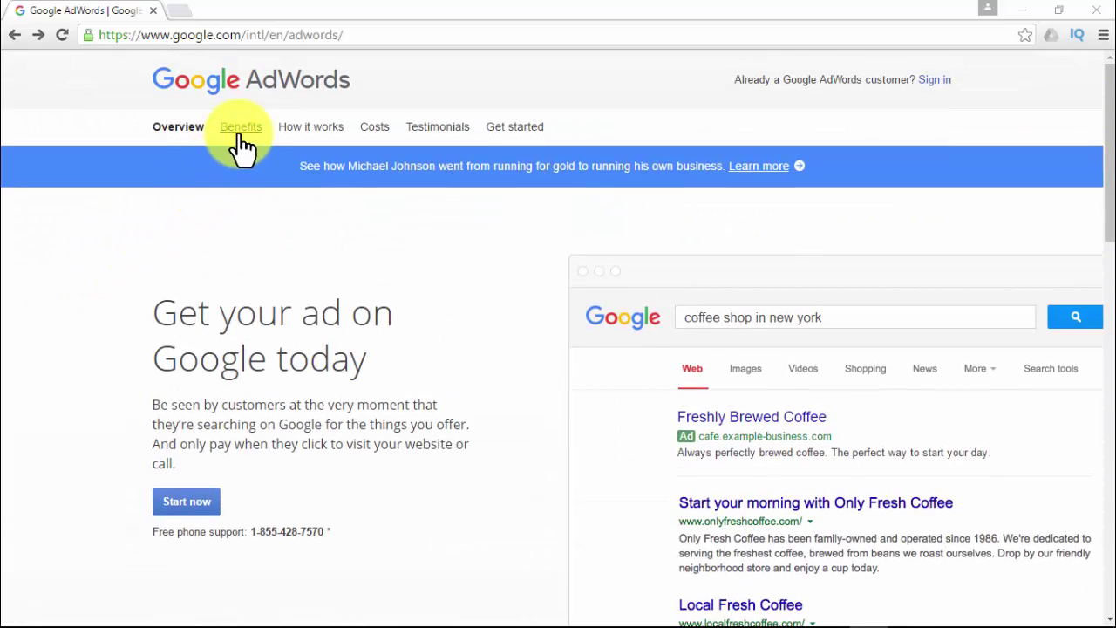
Step: Read through the AdWords Benefits page, then begin signing in to AdWords
click(240, 129)
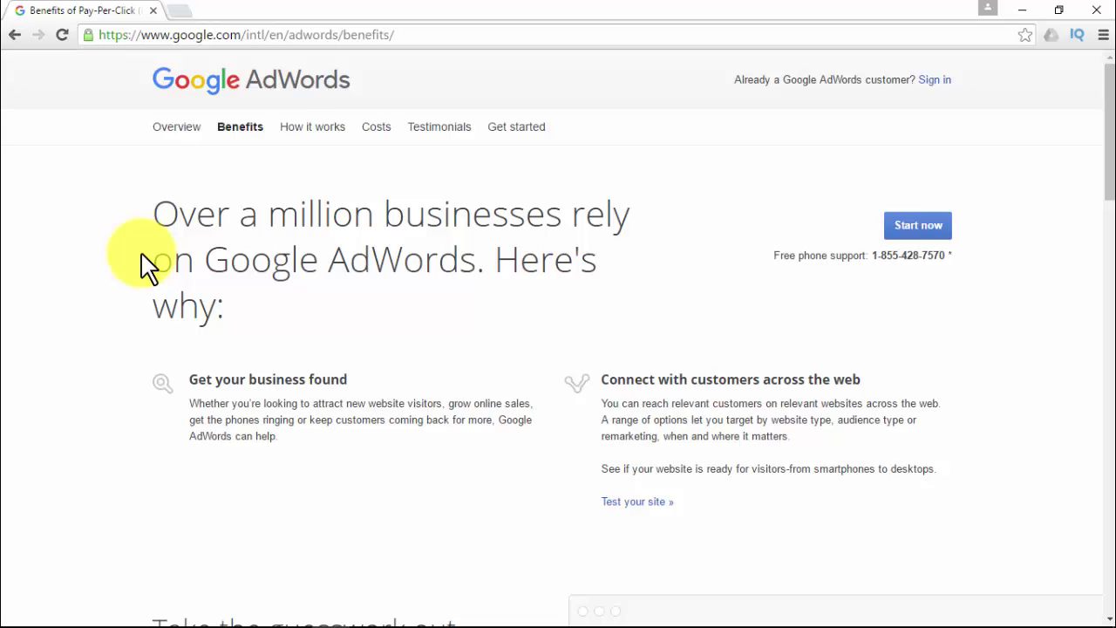
scroll(144, 266, down, 5)
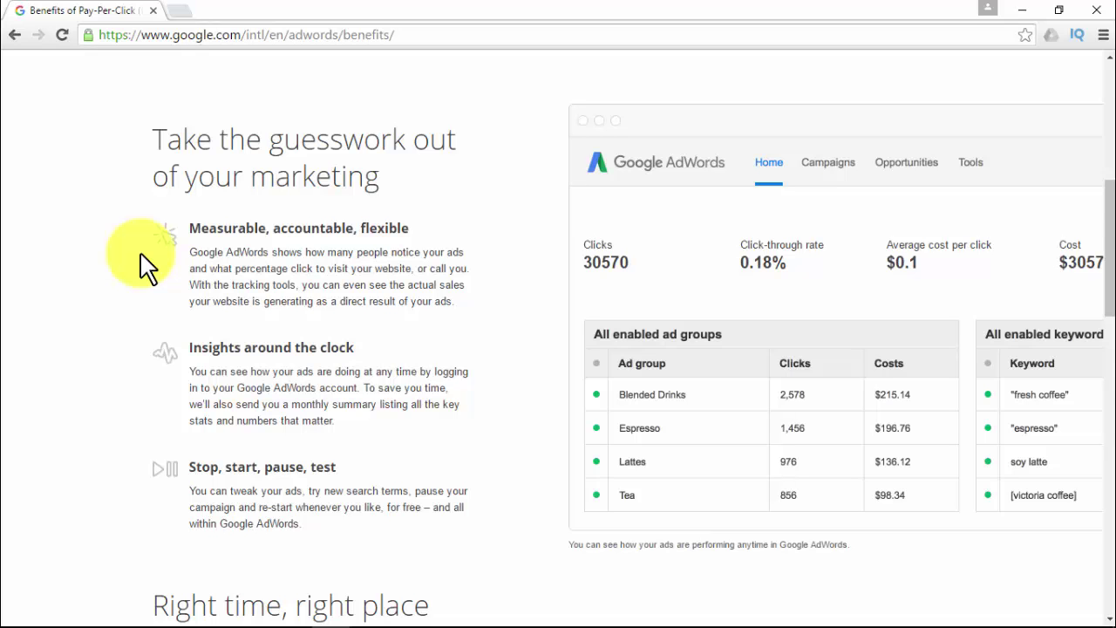
scroll(144, 266, down, 5)
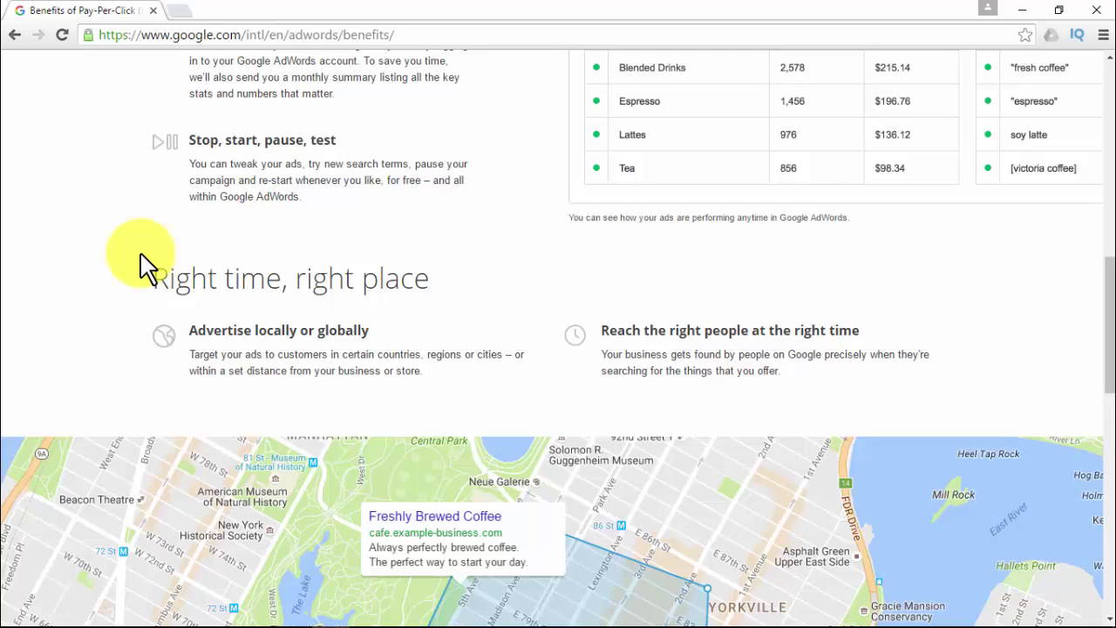
scroll(137, 266, down, 1)
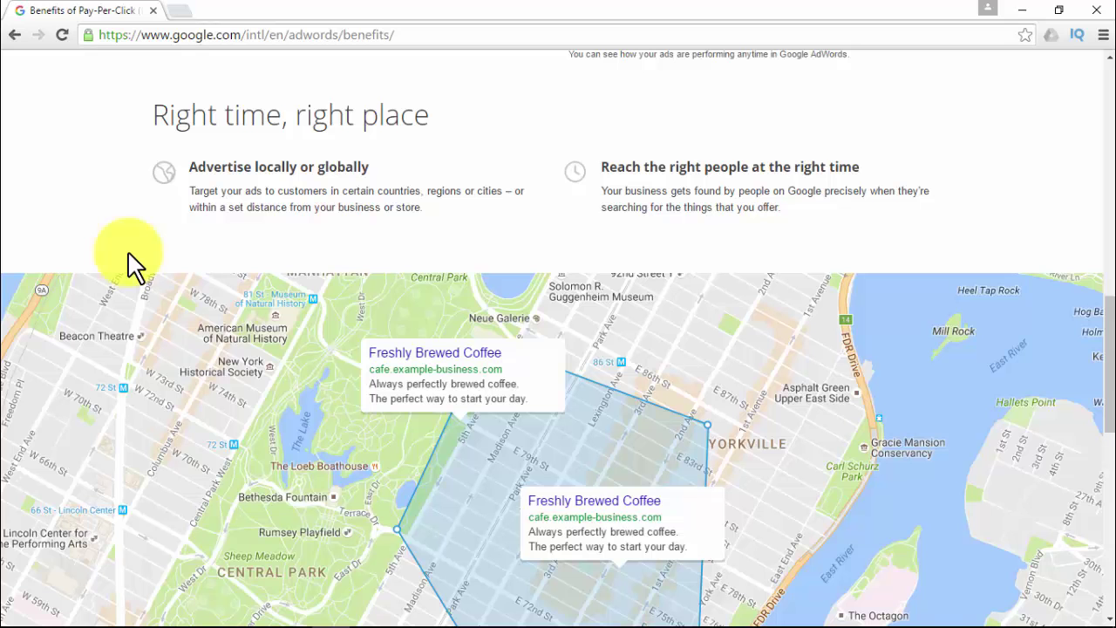
scroll(131, 262, down, 8)
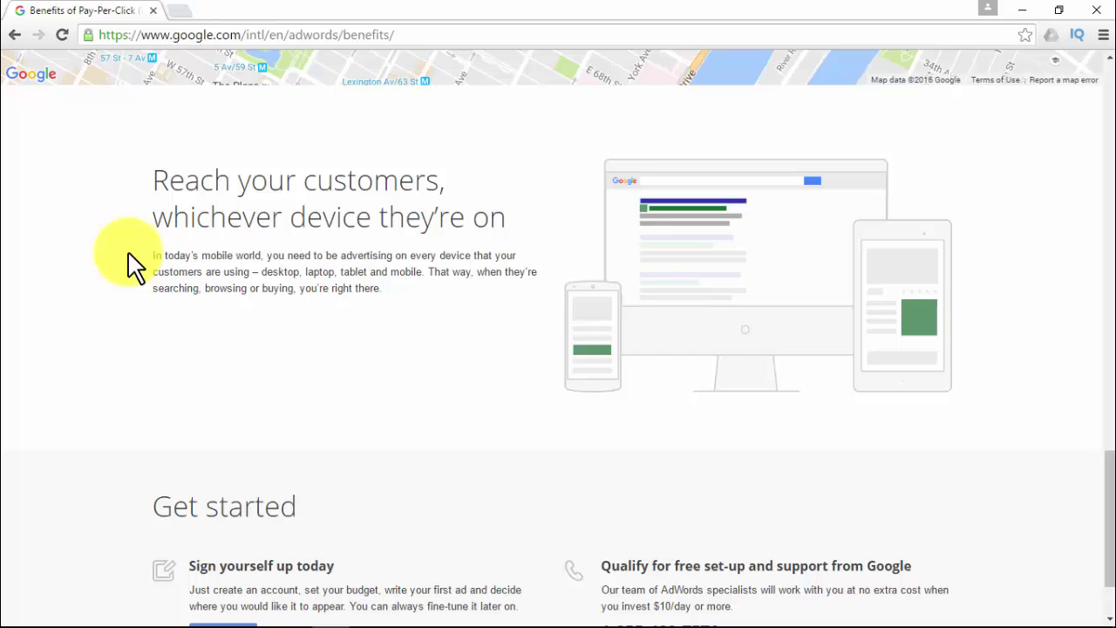
scroll(130, 262, up, 20)
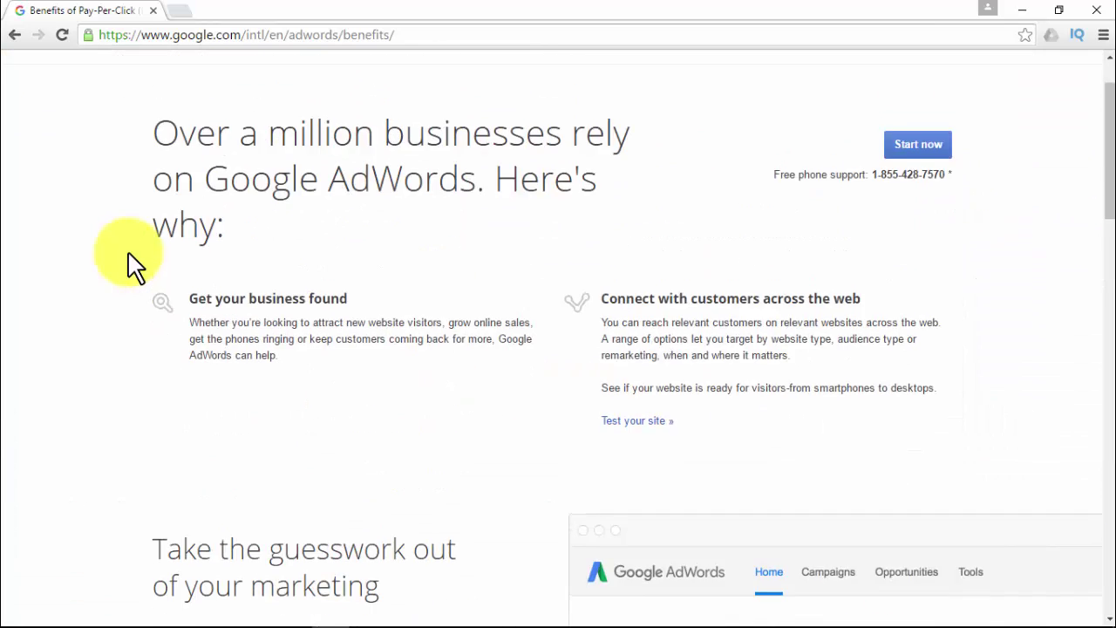
click(933, 85)
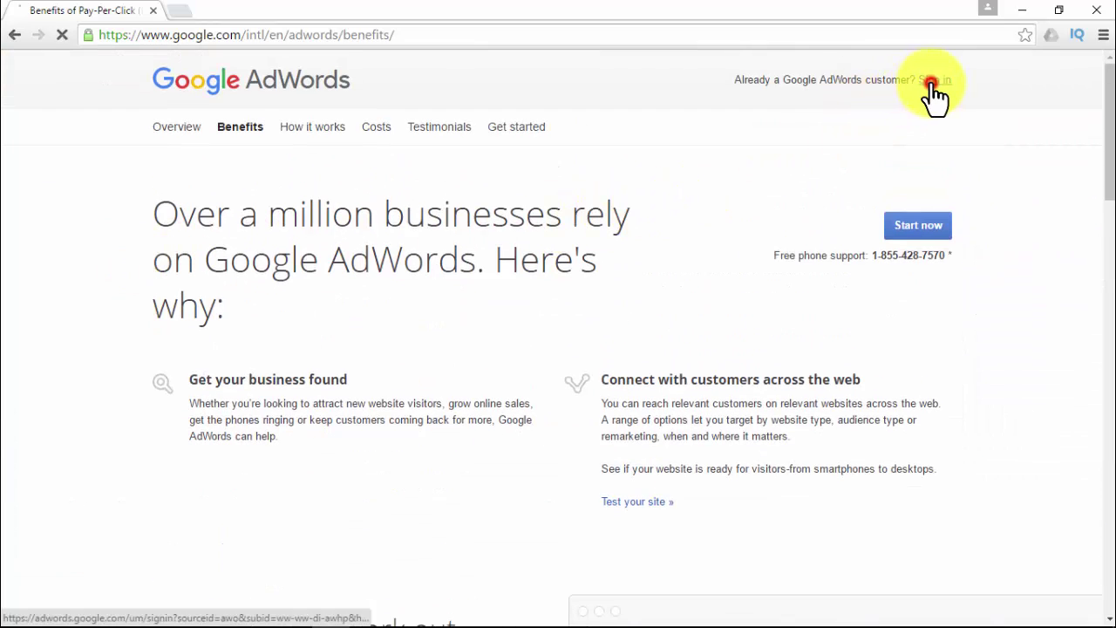
Step: Sign in to AdWords with the account e-mail and the saved password
click(556, 349)
key(ctrl+v)
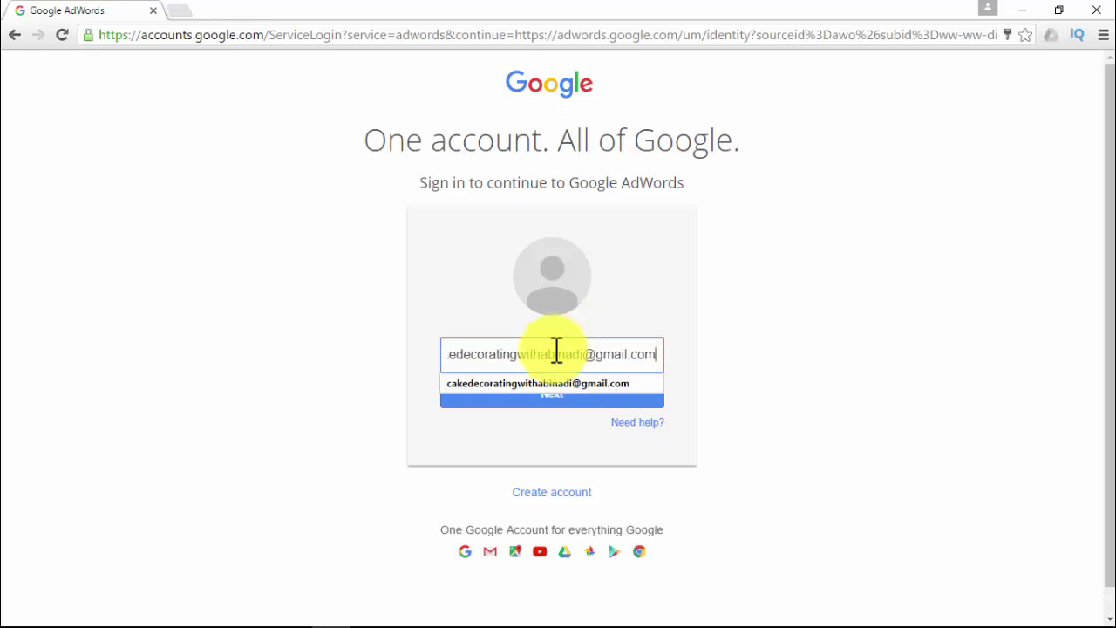
click(547, 384)
click(548, 394)
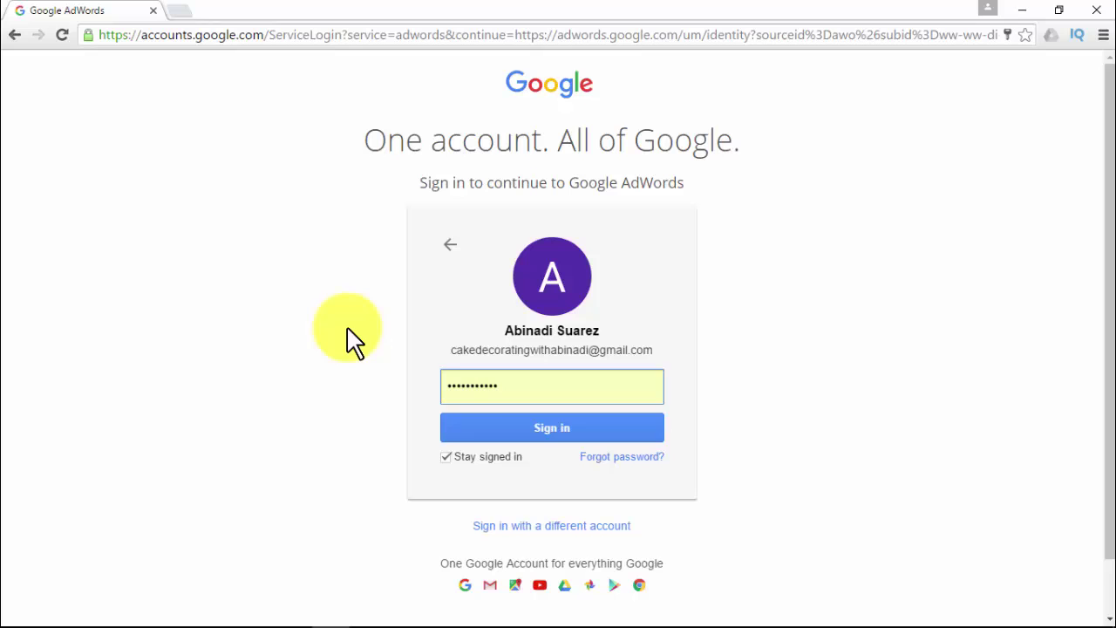
click(473, 425)
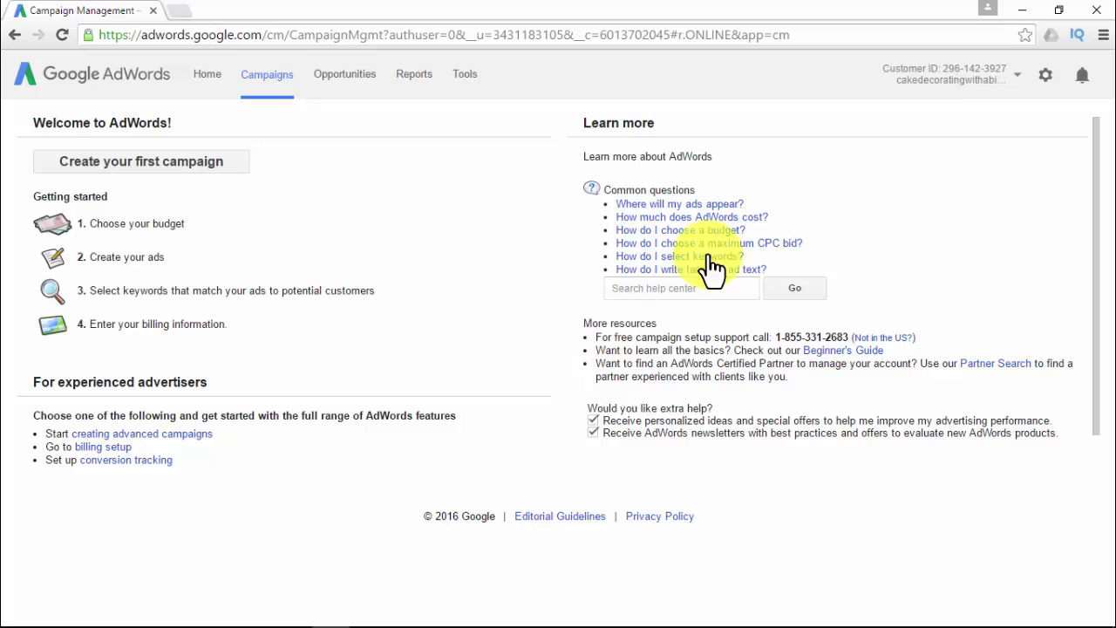
Step: Select the AdWords customer ID number from the account box and open a new browser tab
triple_click(971, 85)
click(971, 84)
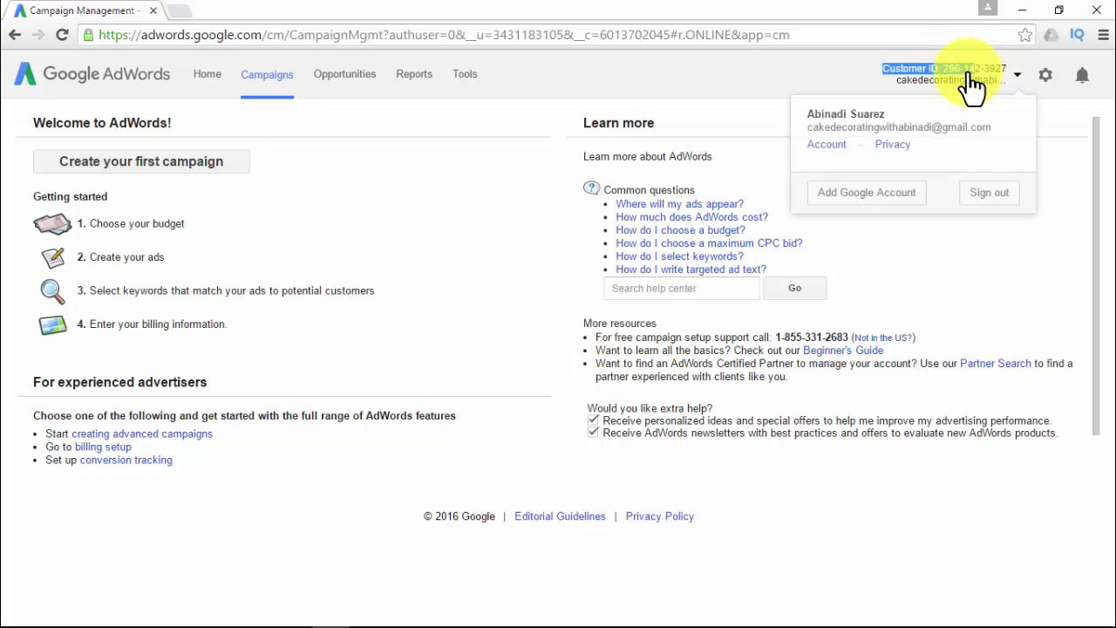
click(959, 86)
drag(975, 73, 1010, 74)
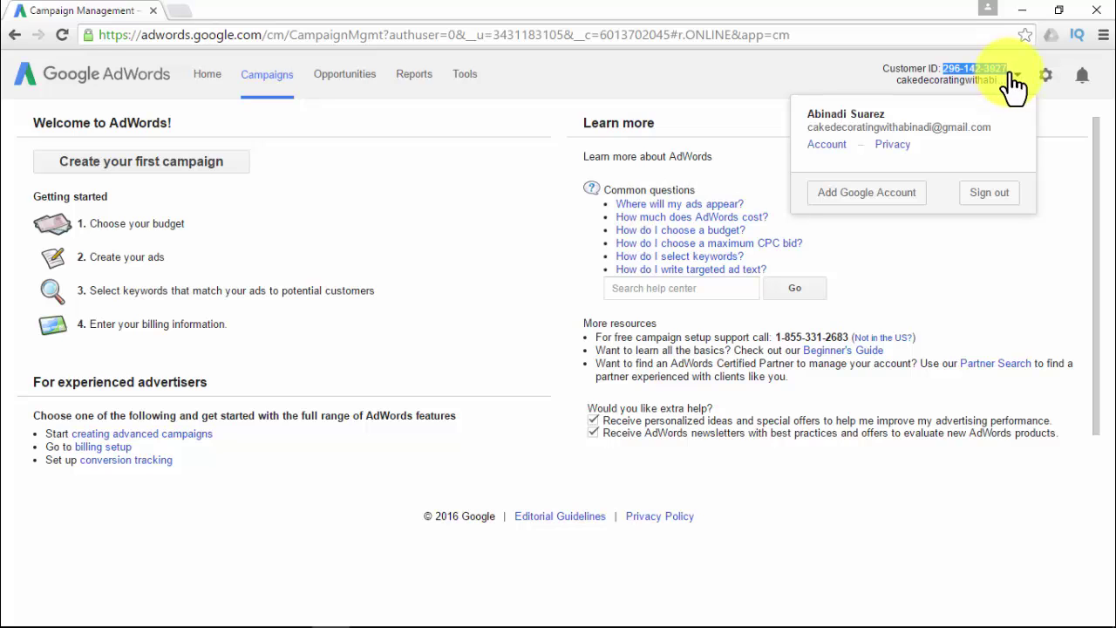
click(181, 11)
Step: Load youtube.com and go to the channel's Advanced settings in Creator Studio
text(youtube.com)
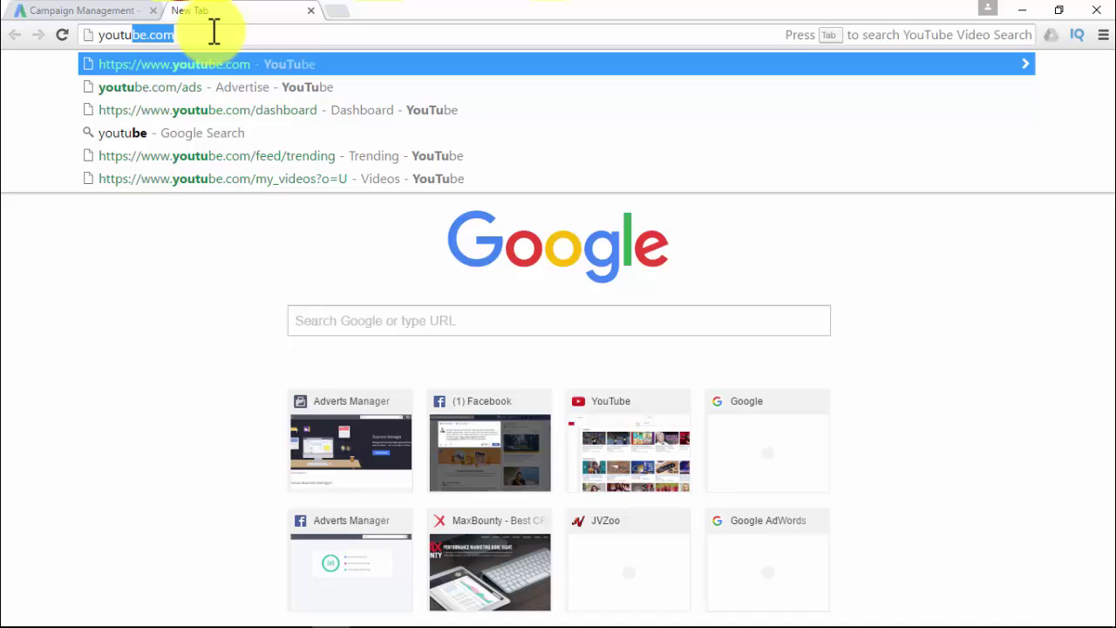
key(Return)
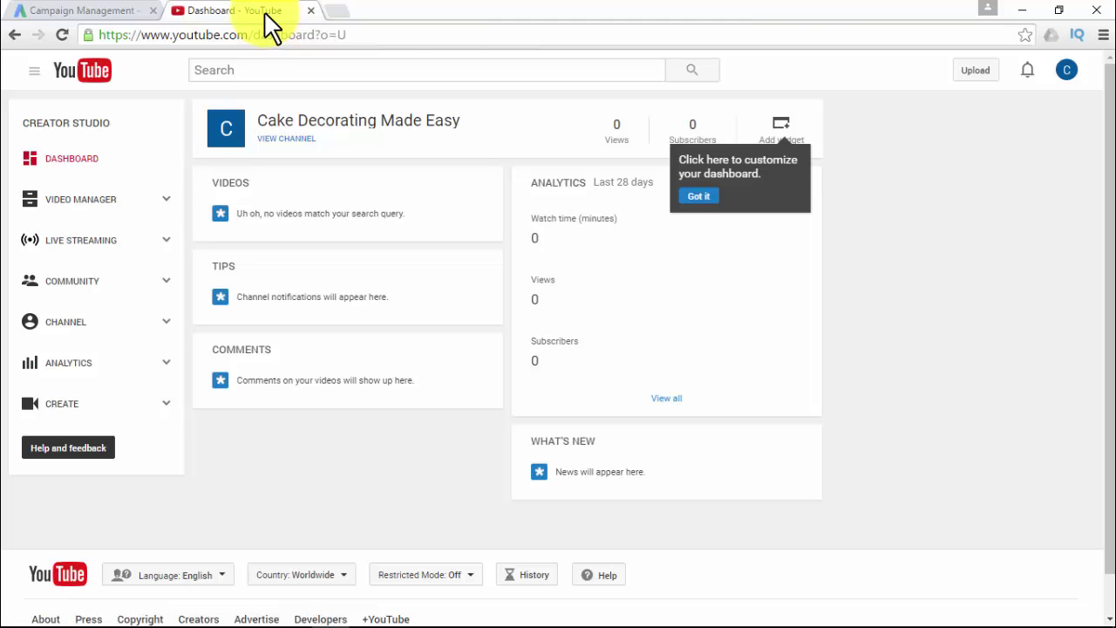
click(166, 322)
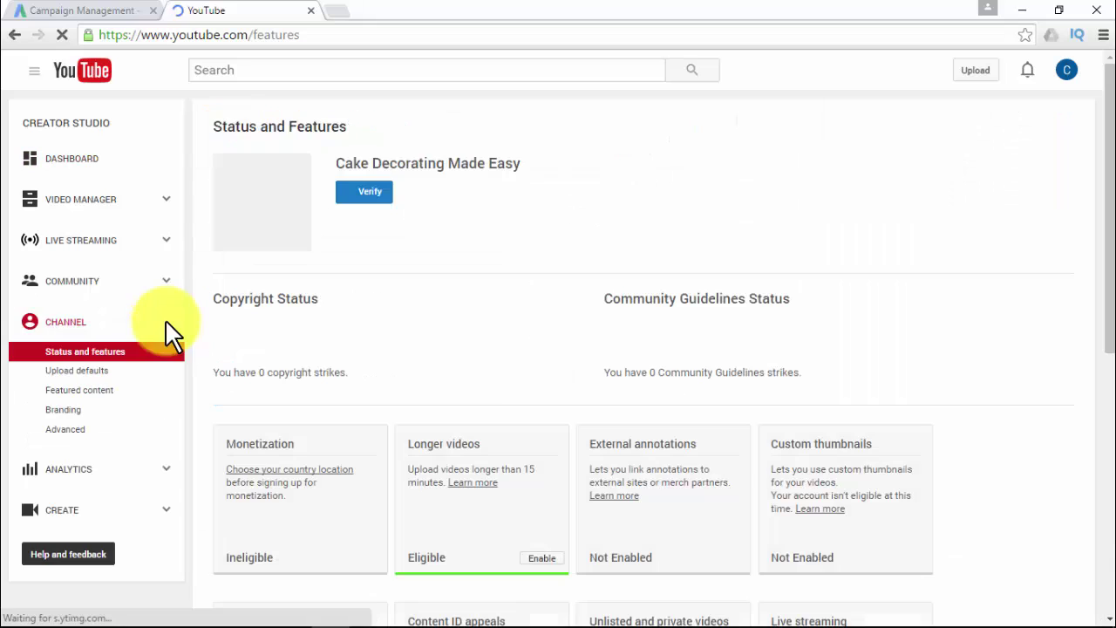
click(68, 435)
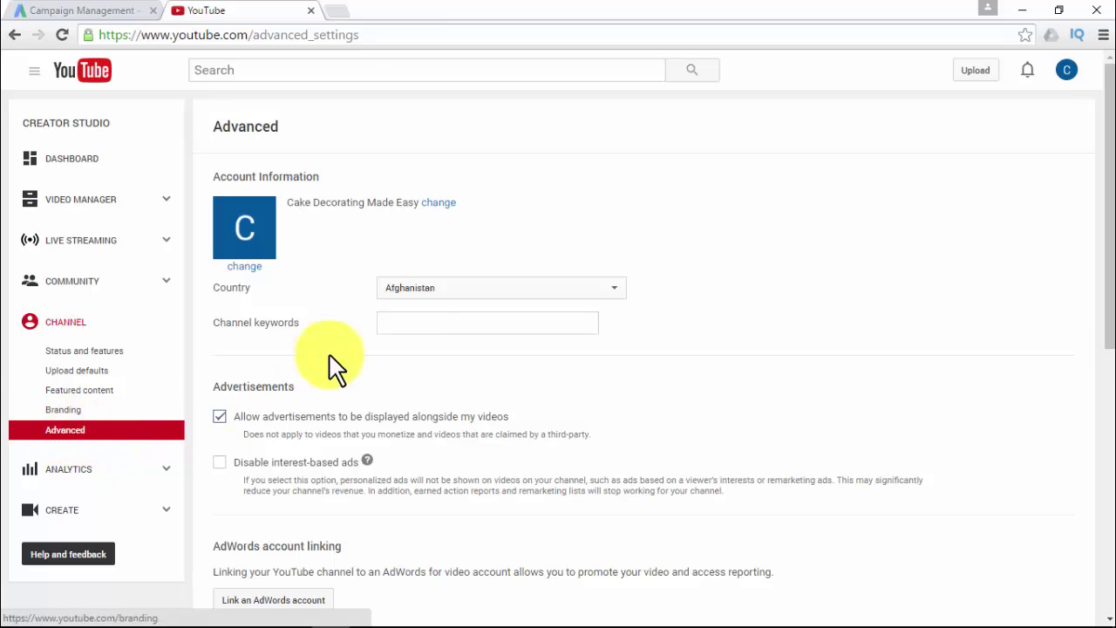
Step: Set the channel country to Venezuela and add keywords 'Cakdecorating Techniques, Cake Decorating Made Easy'
click(448, 288)
drag(617, 322, 616, 558)
click(443, 469)
click(399, 321)
text(Cakde)
text(corating Techniques, Cake Decorating Made Eas)
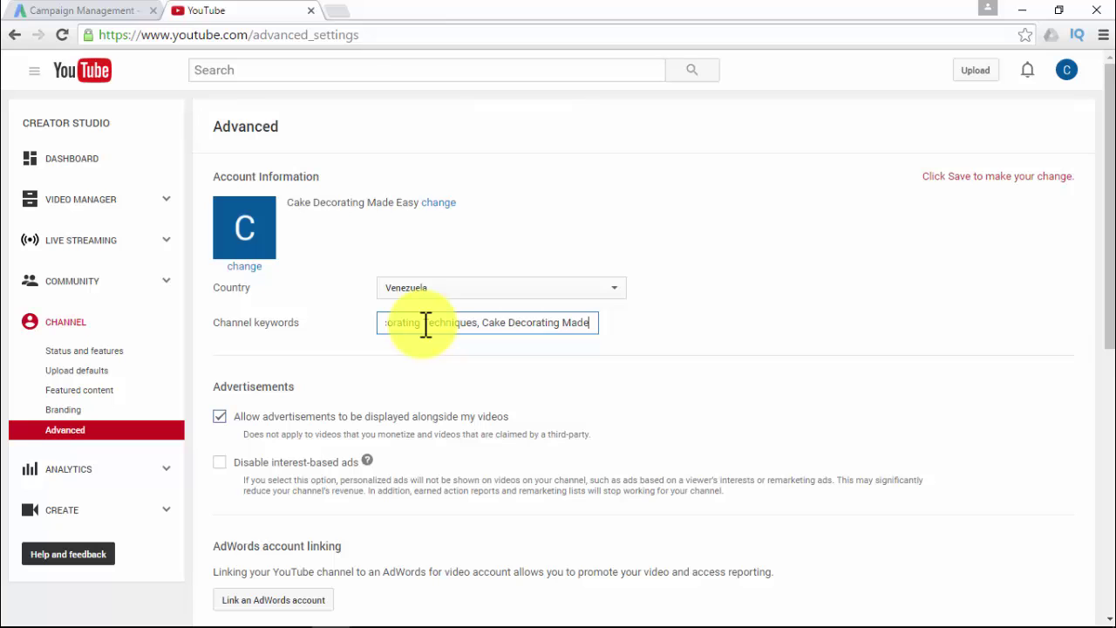
text(y)
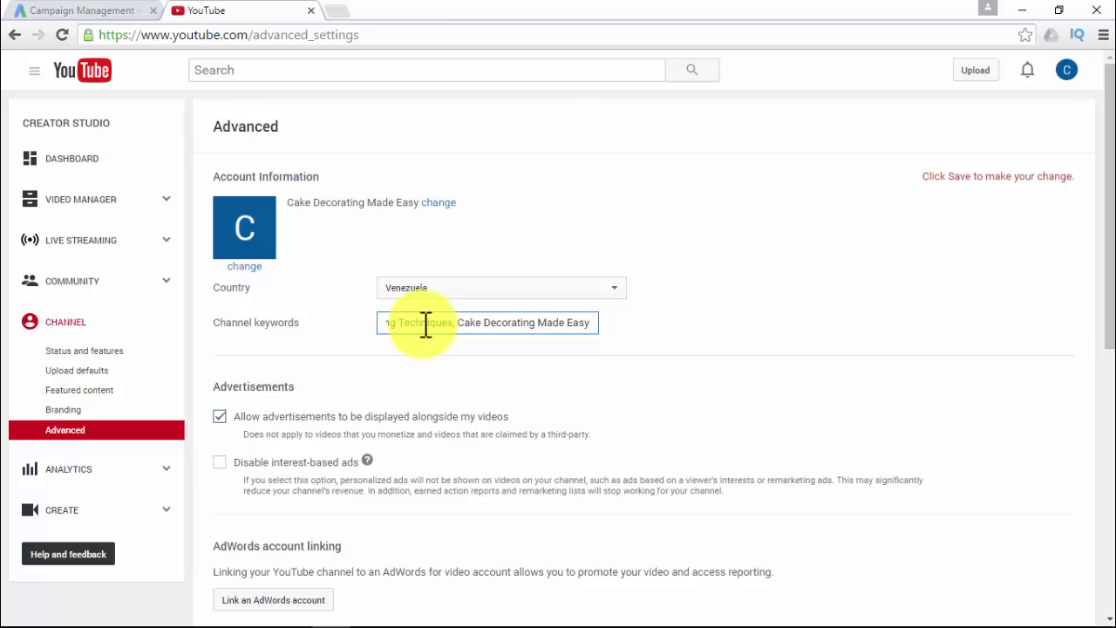
scroll(335, 375, down, 2)
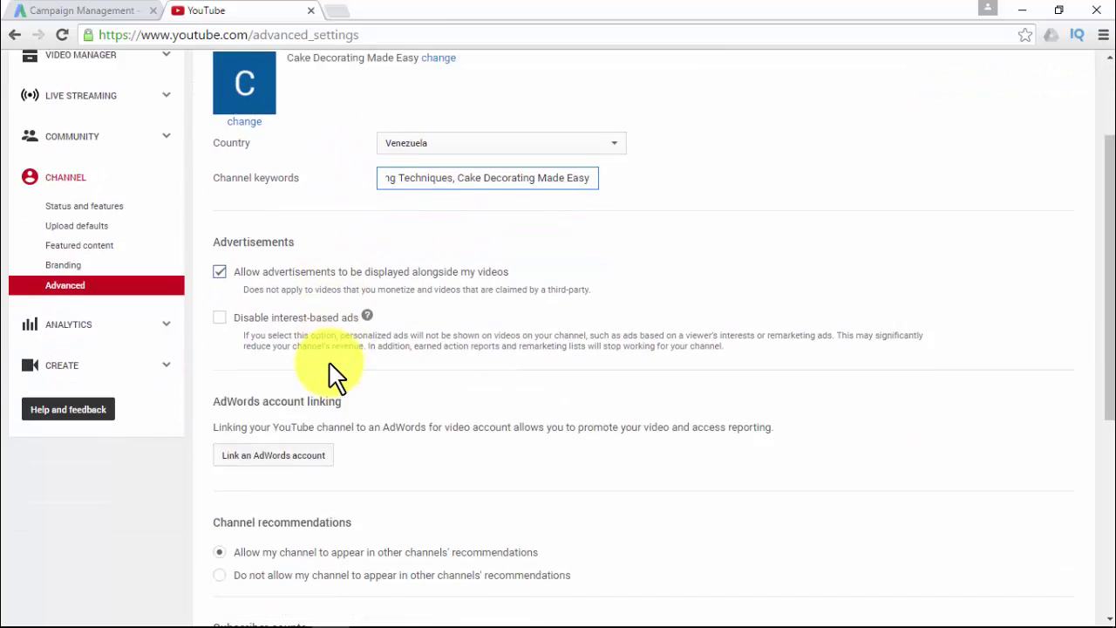
scroll(353, 375, down, 1)
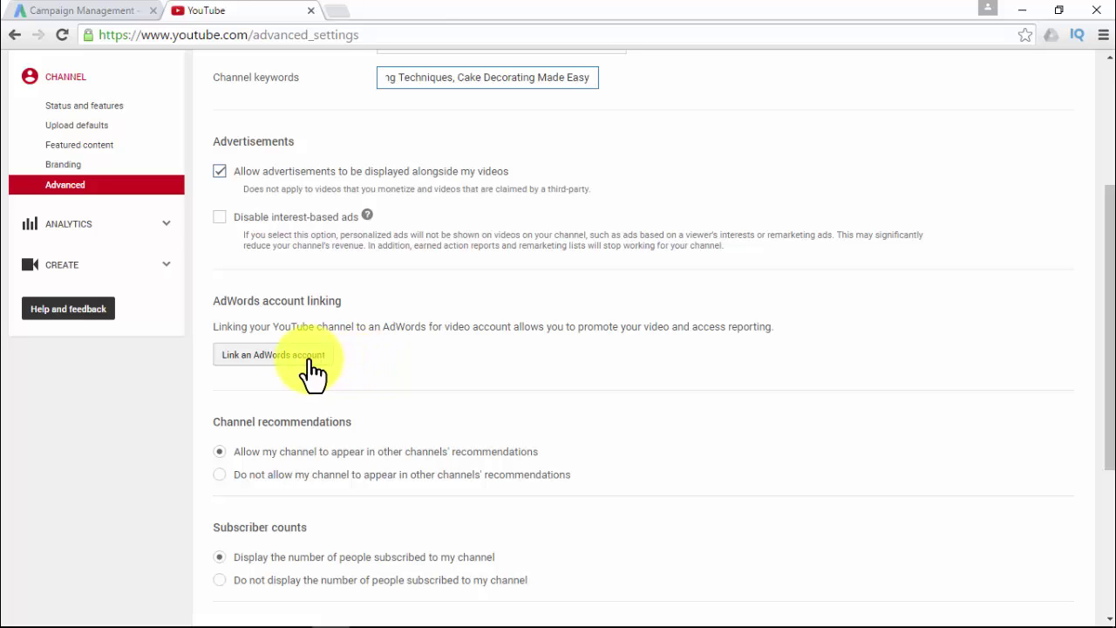
Step: Link the AdWords account using its customer ID, naming the link 'Cake Decorating Made Easy'
click(313, 370)
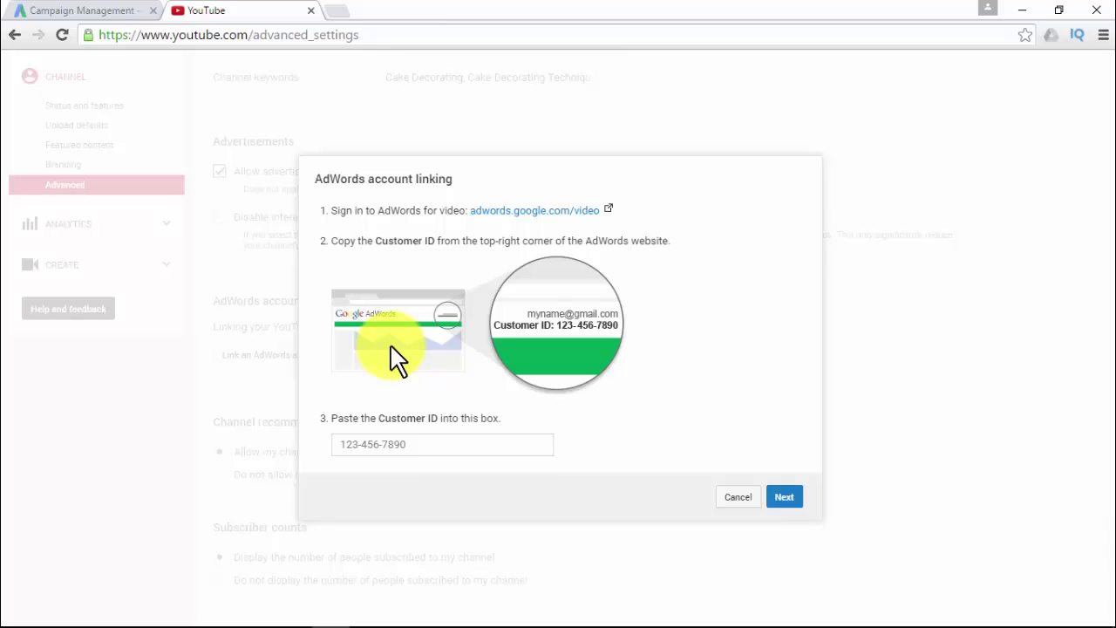
click(407, 445)
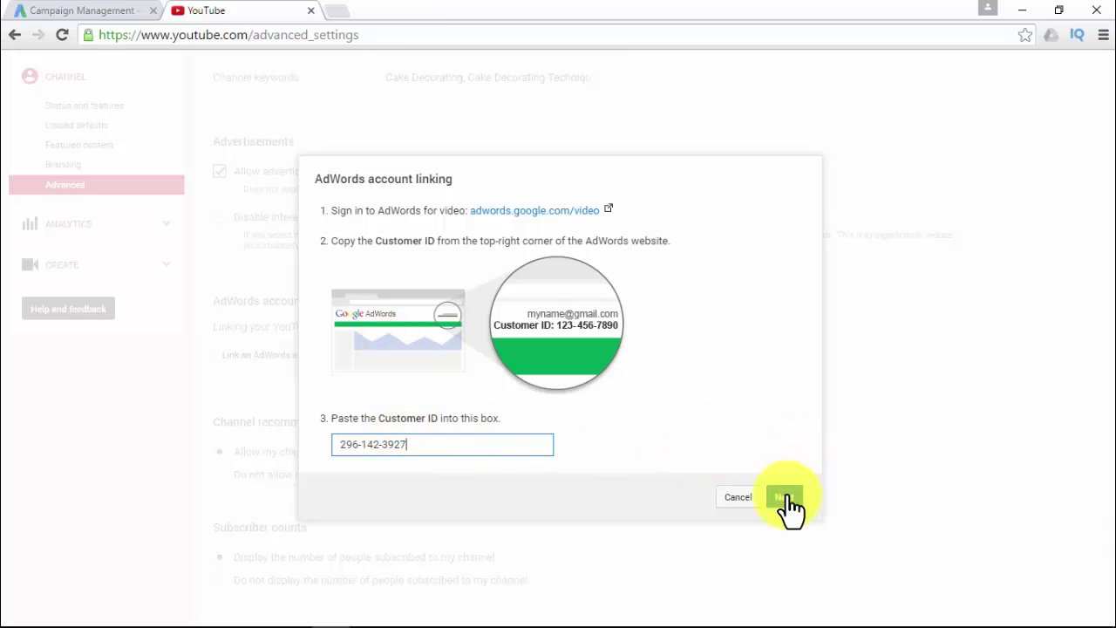
click(785, 499)
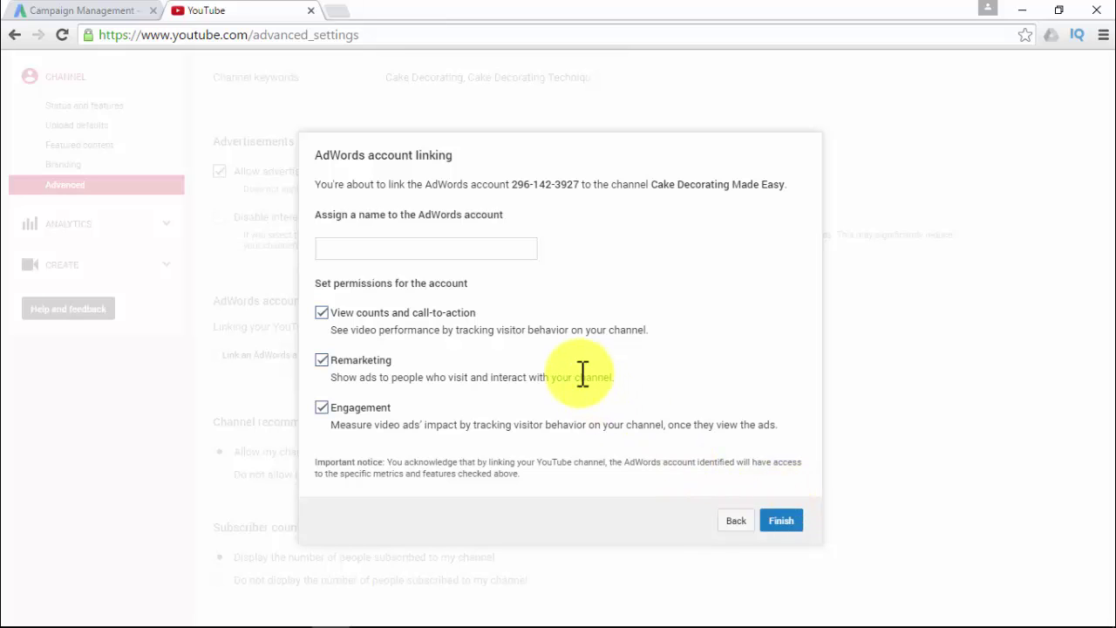
click(433, 249)
text(Cake Decorating Made Easy)
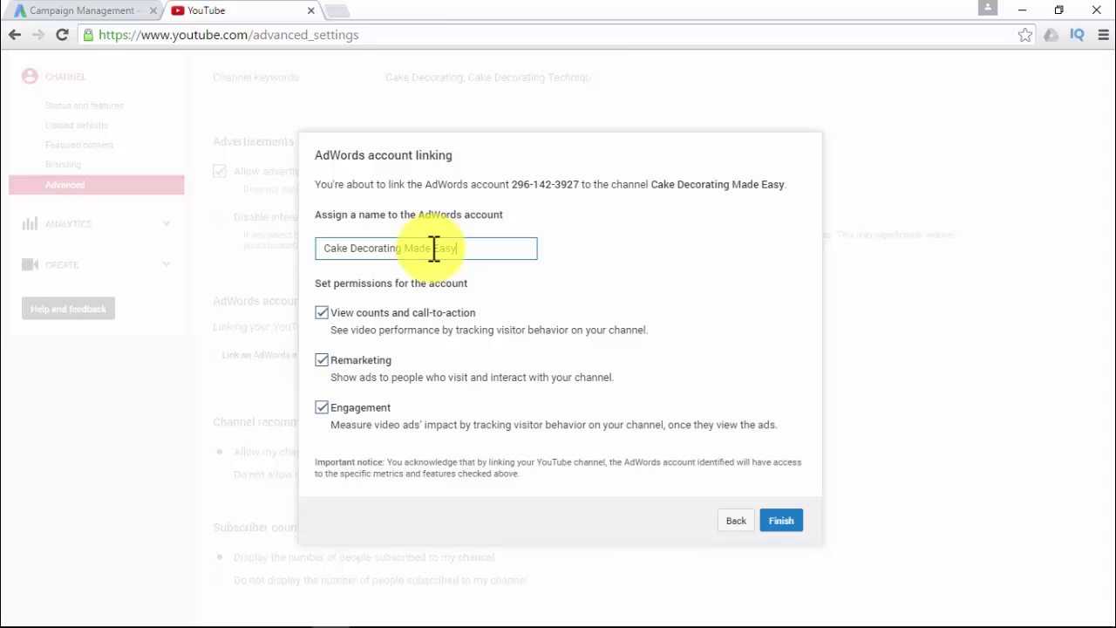
click(784, 522)
scroll(668, 428, down, 8)
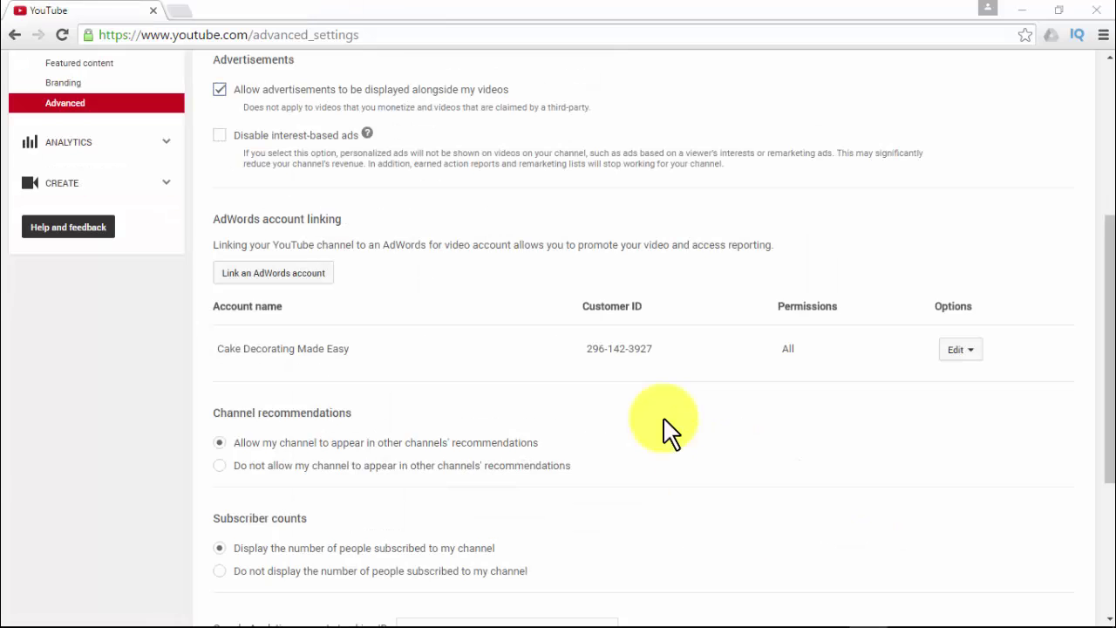
Step: Save the advanced channel settings
click(245, 415)
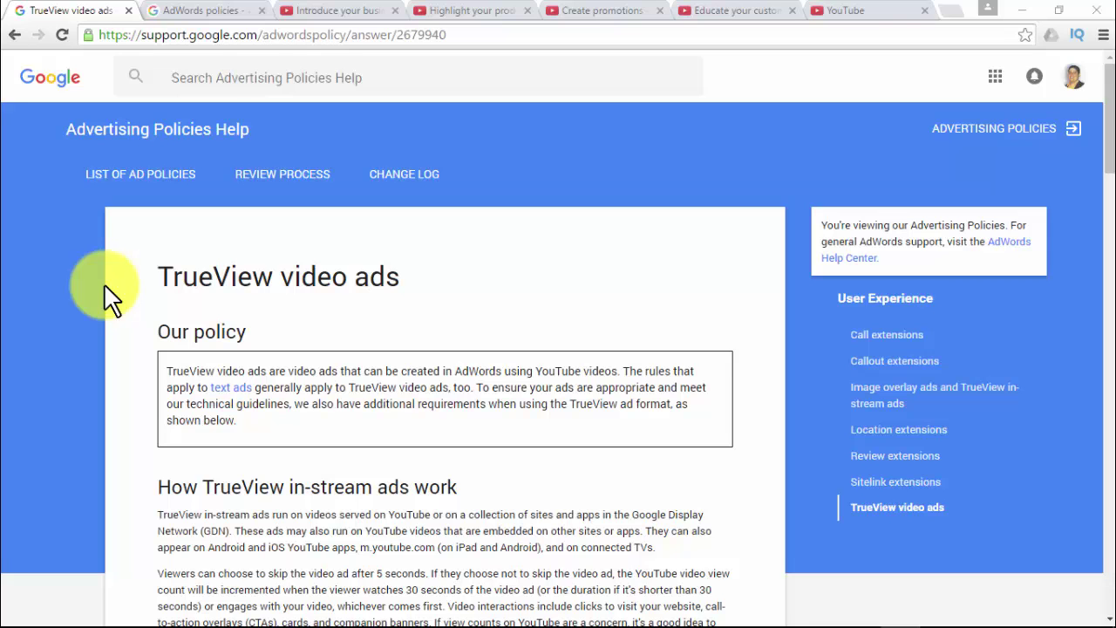
Step: Read through the TrueView video ads policy article, then switch to the AdWords policies tab
scroll(104, 285, down, 6)
scroll(103, 284, down, 4)
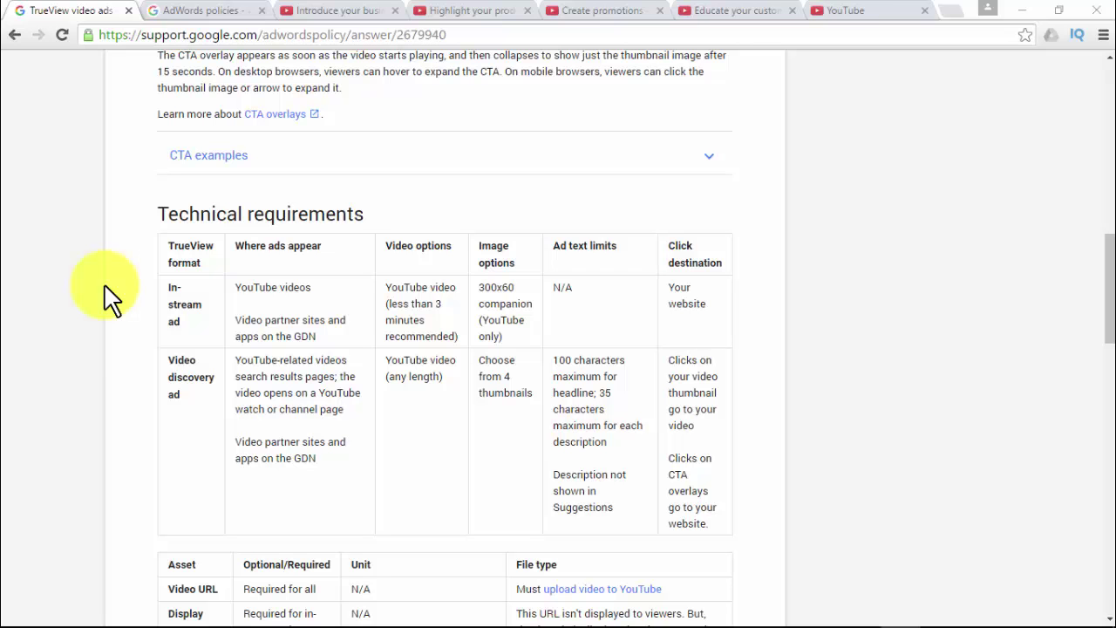
scroll(104, 297, down, 15)
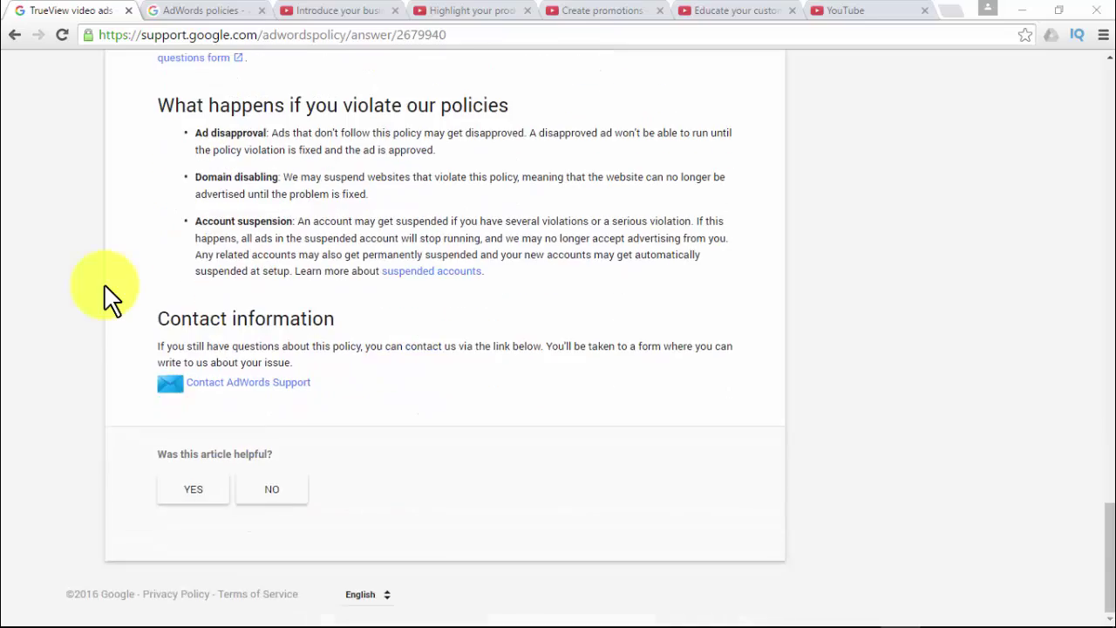
scroll(104, 284, up, 20)
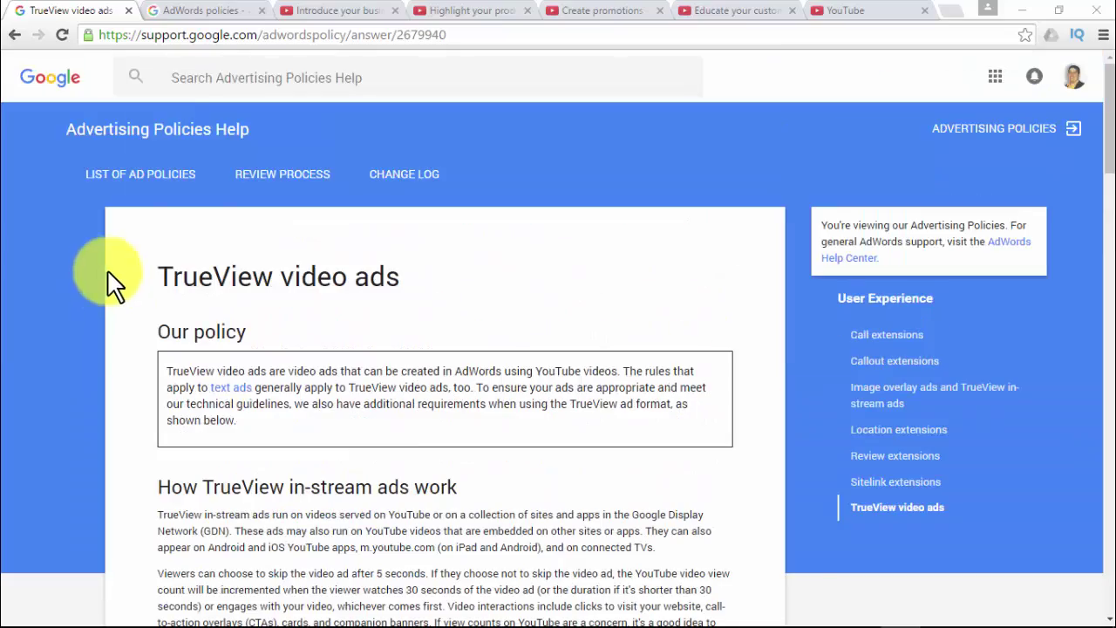
click(204, 11)
mouse_move(100, 277)
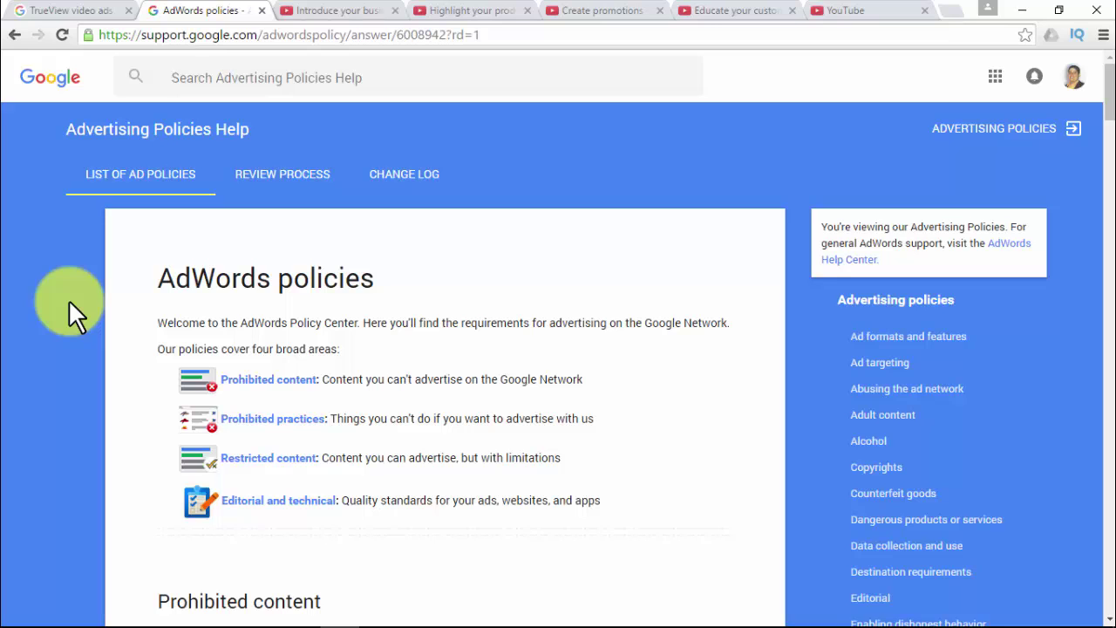
Step: Scroll through the AdWords policies overview, then switch to the 'Introduce your business' guide tab
scroll(69, 303, down, 5)
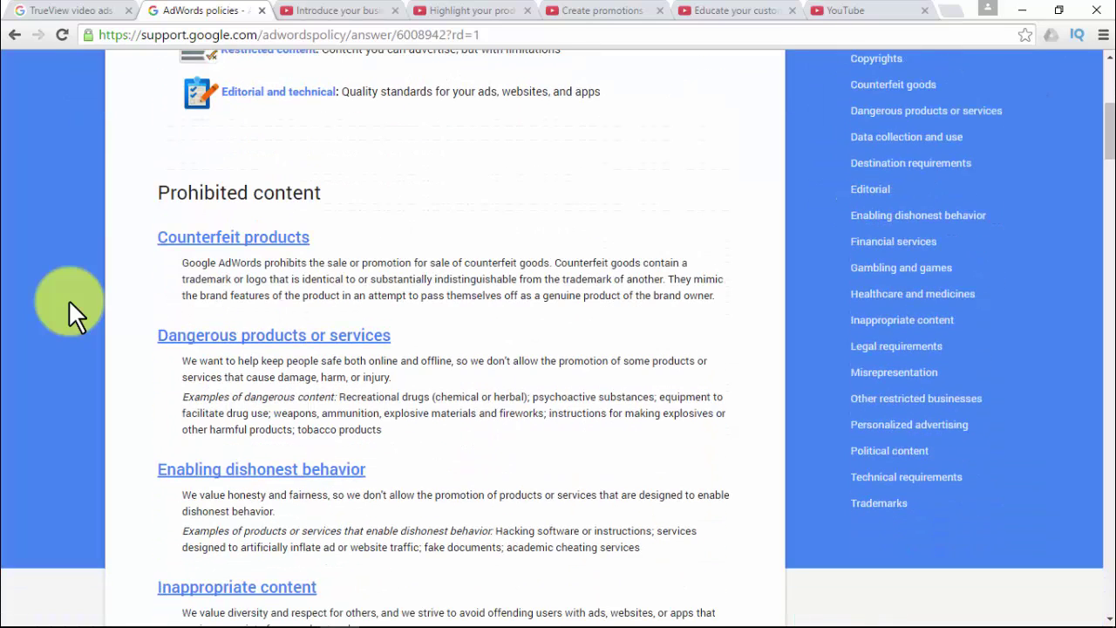
scroll(70, 301, down, 7)
scroll(69, 303, down, 3)
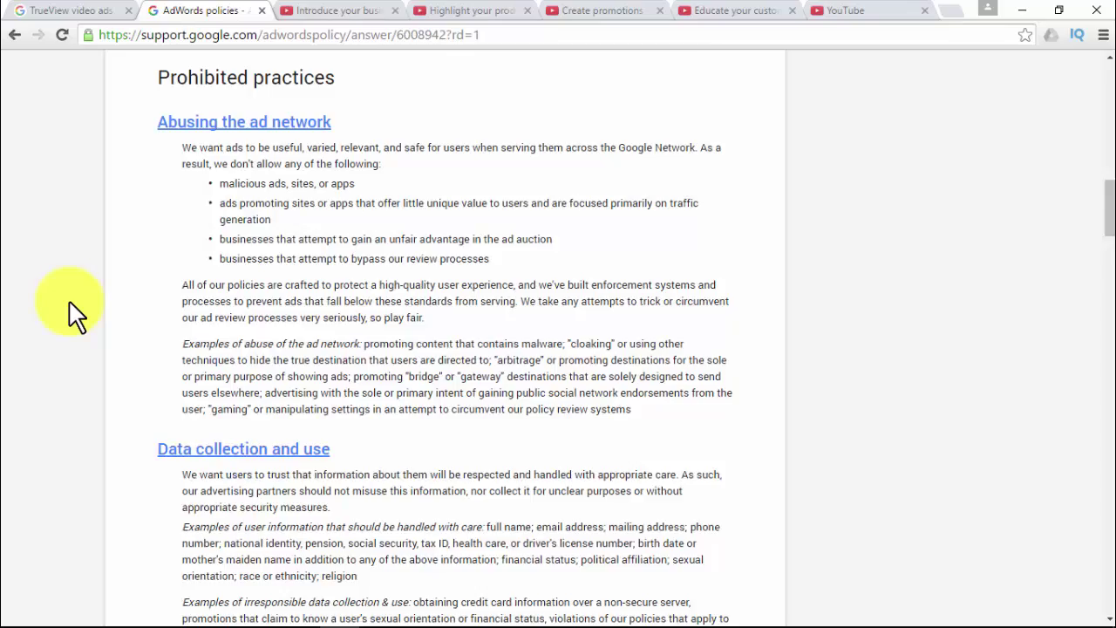
scroll(70, 310, down, 10)
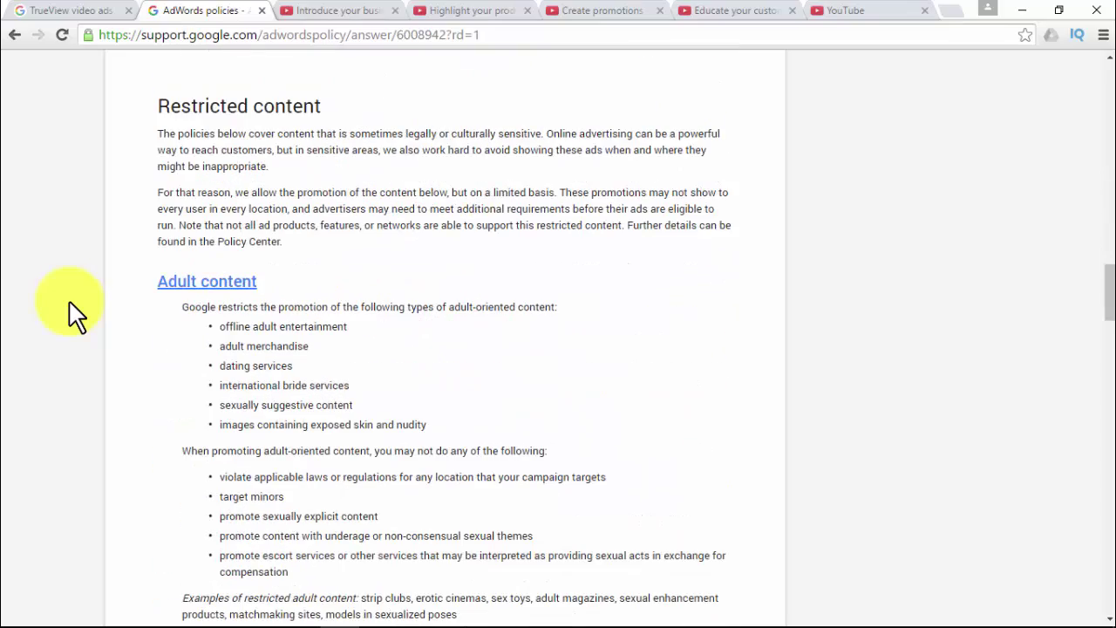
scroll(70, 309, down, 20)
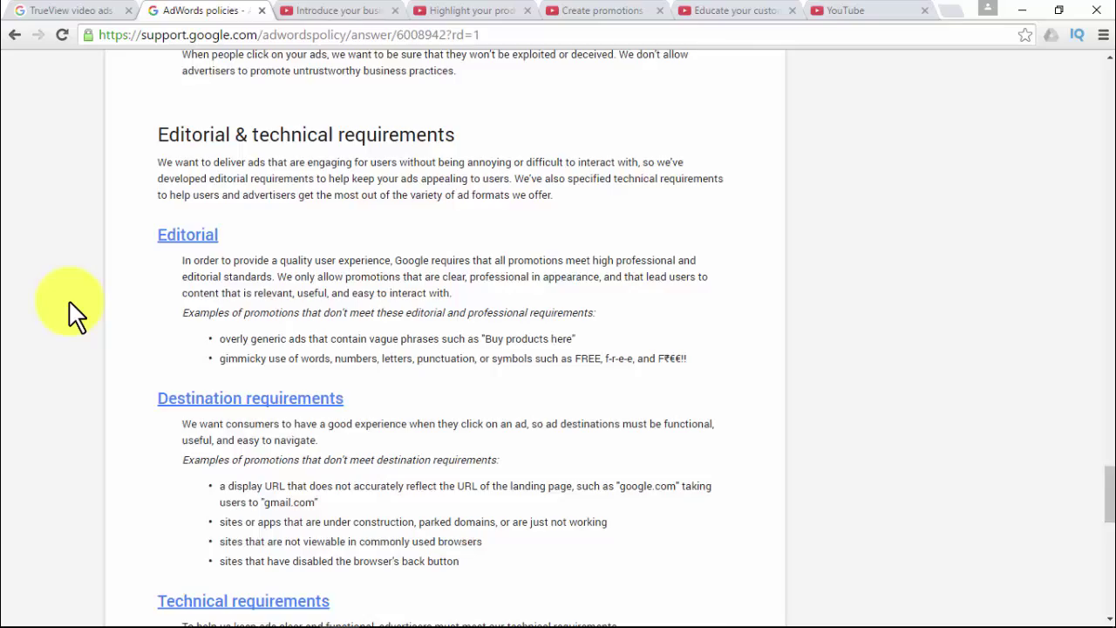
scroll(70, 309, down, 10)
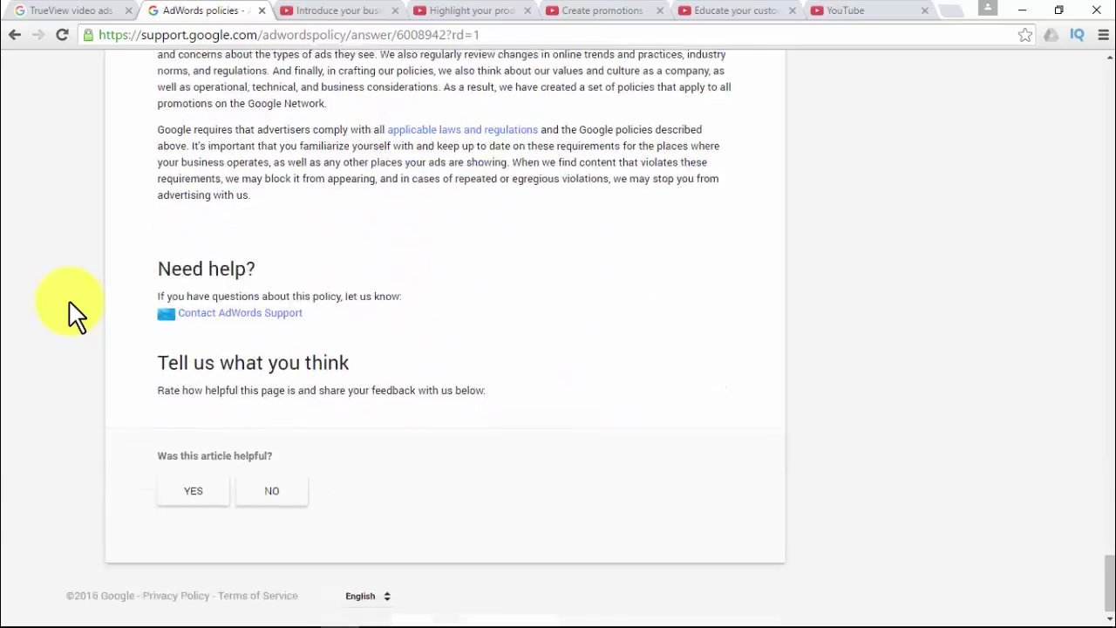
scroll(70, 309, up, 20)
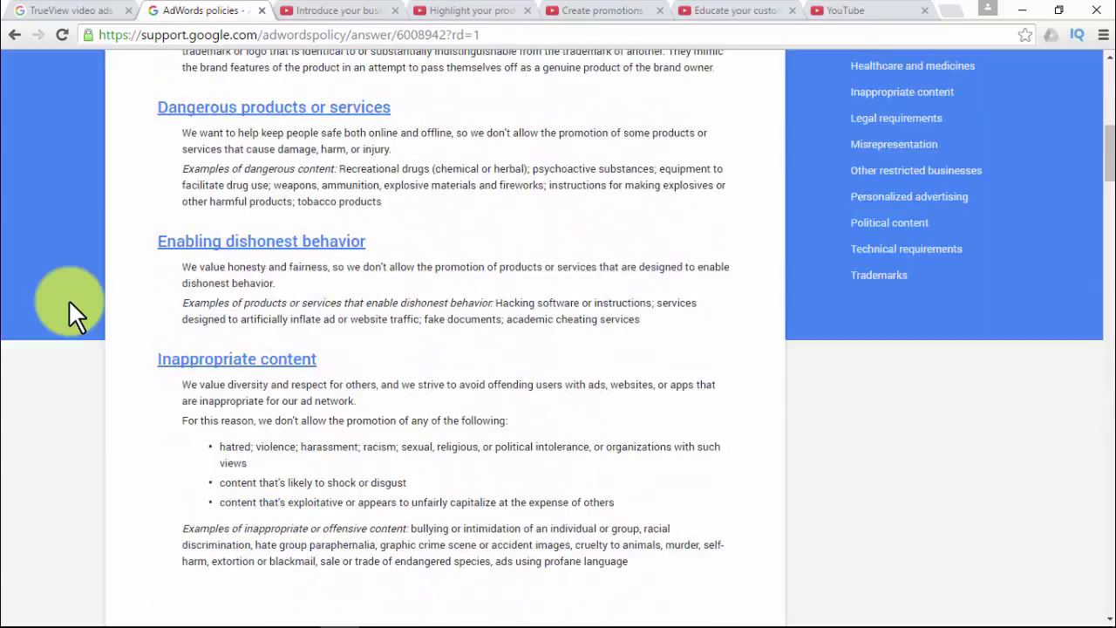
scroll(71, 305, up, 15)
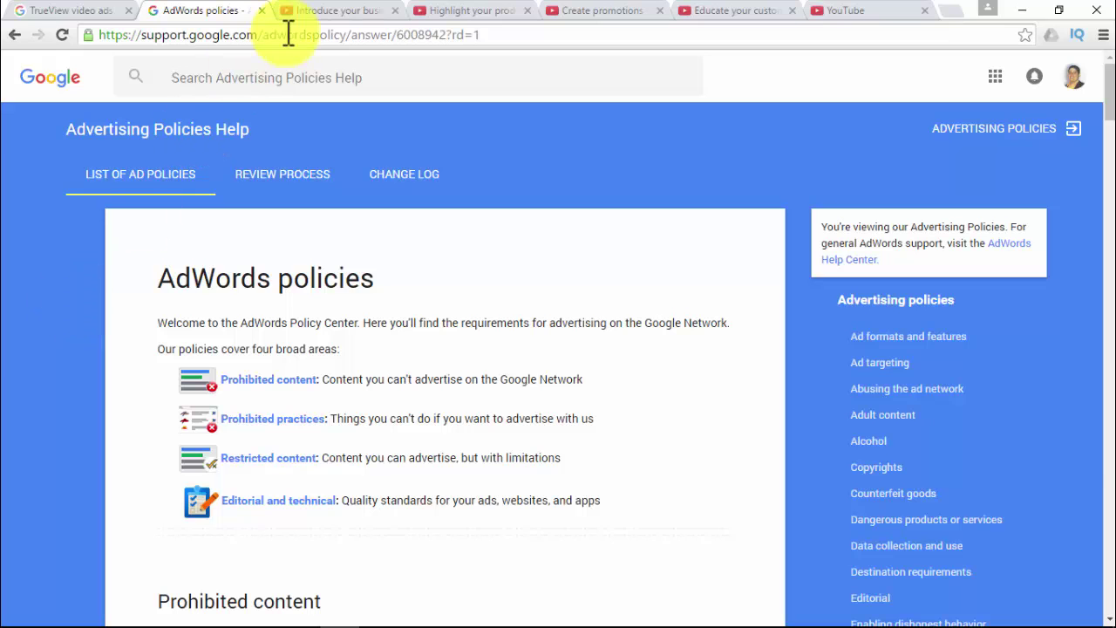
click(308, 15)
Step: Show the 'who you are' and 'what you can do for people' questions, then open Highlight your product
scroll(120, 189, up, 10)
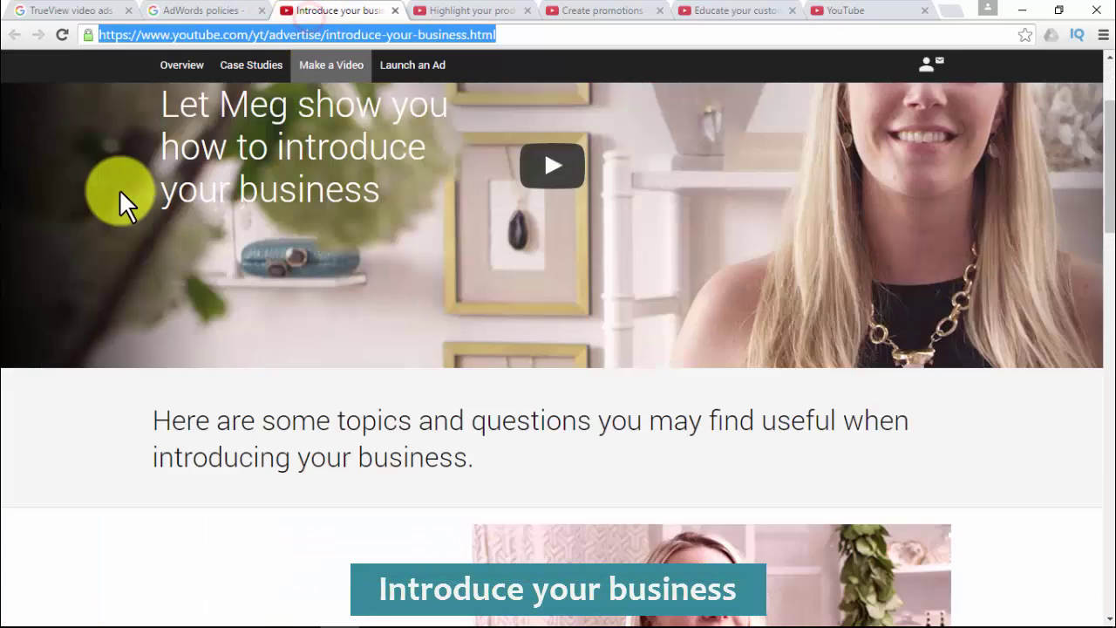
scroll(120, 189, down, 6)
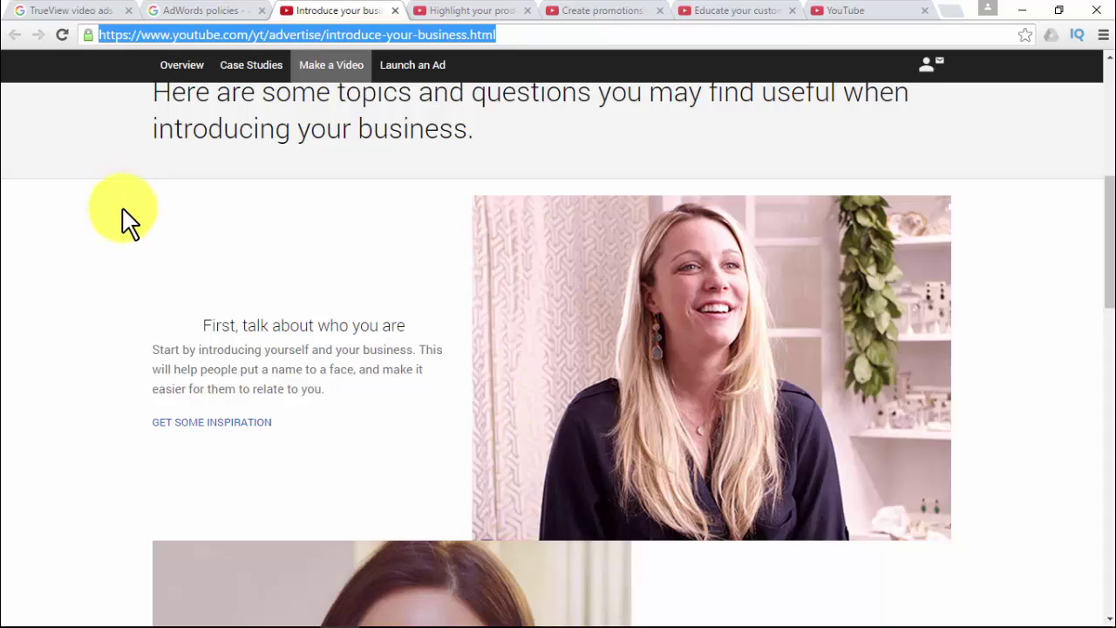
click(213, 424)
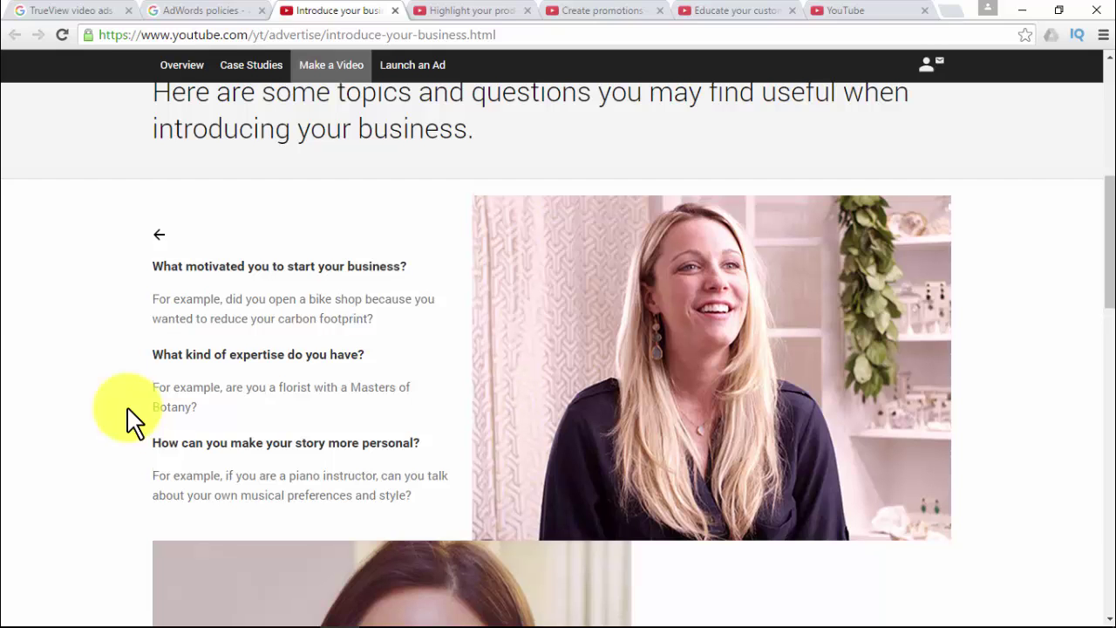
scroll(131, 420, down, 4)
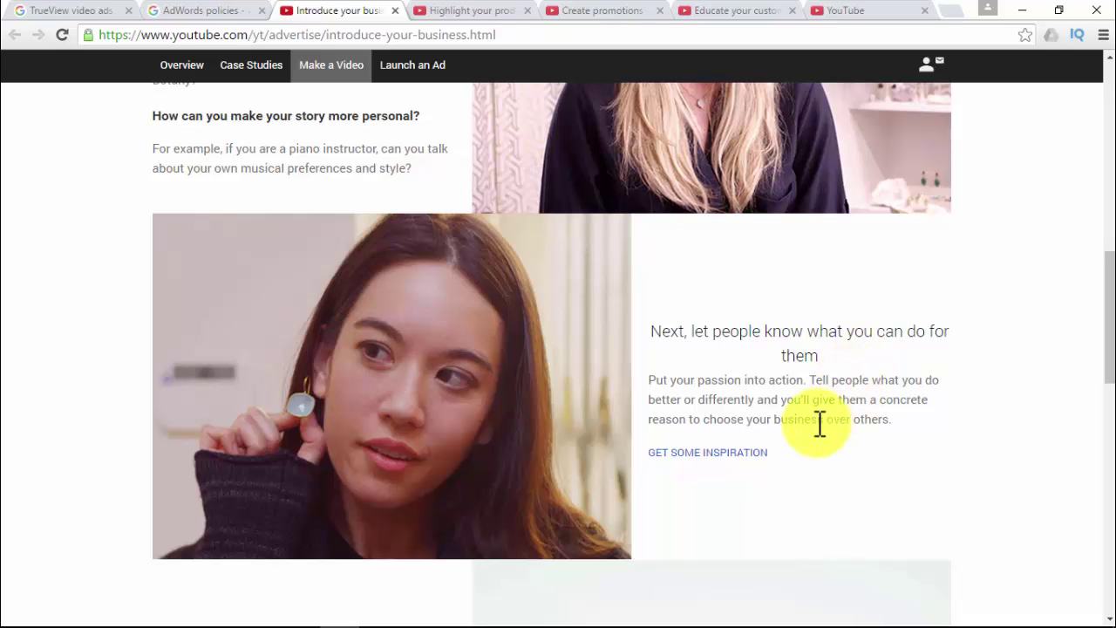
click(746, 452)
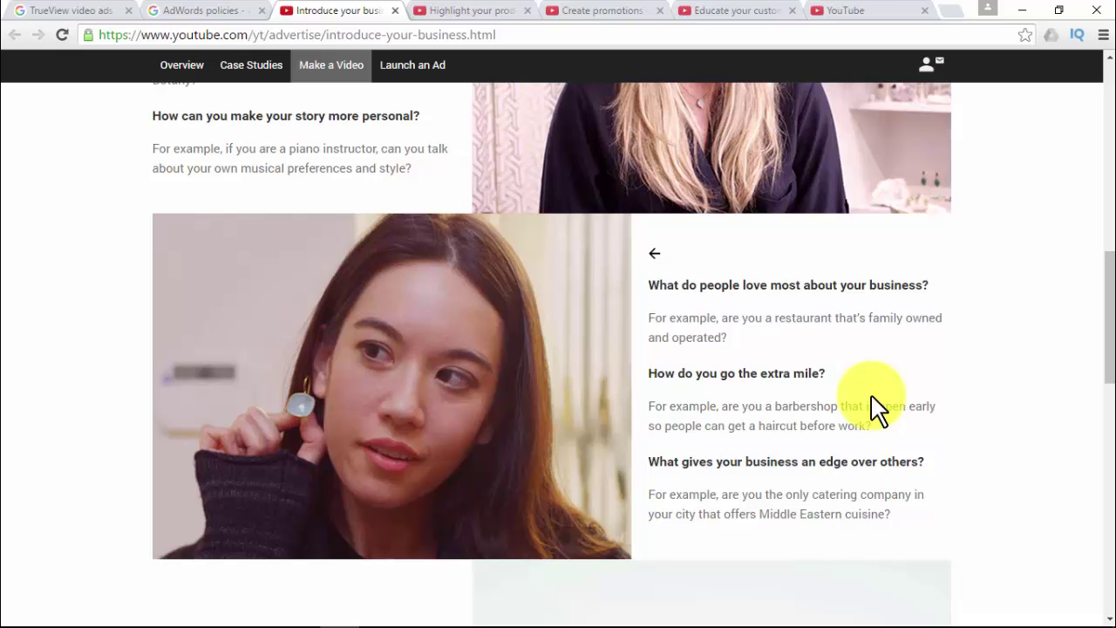
scroll(873, 405, down, 5)
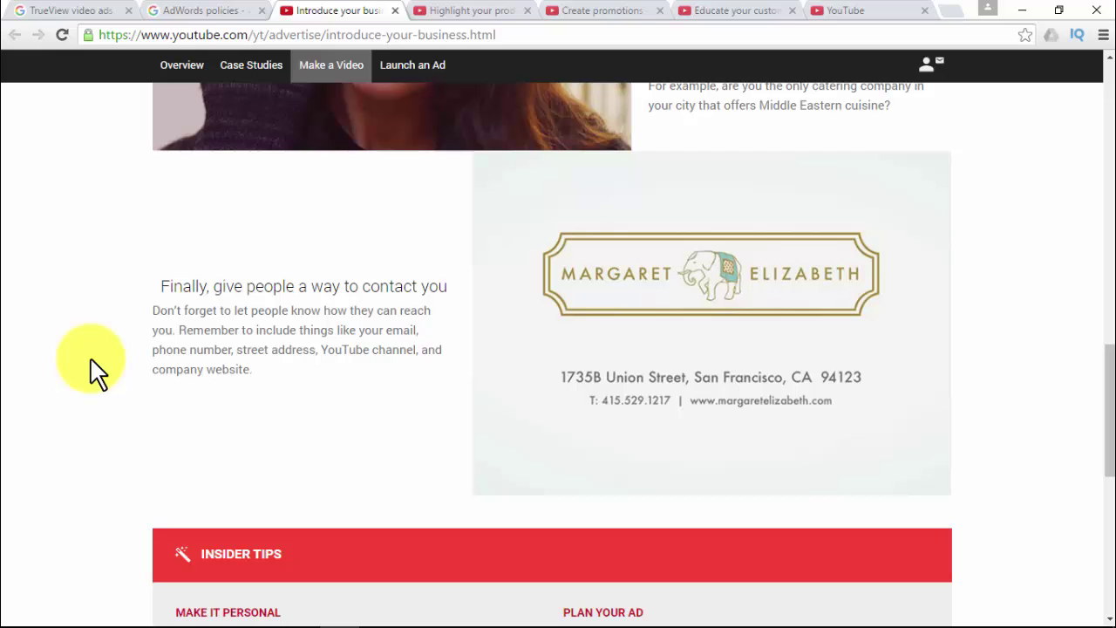
click(442, 13)
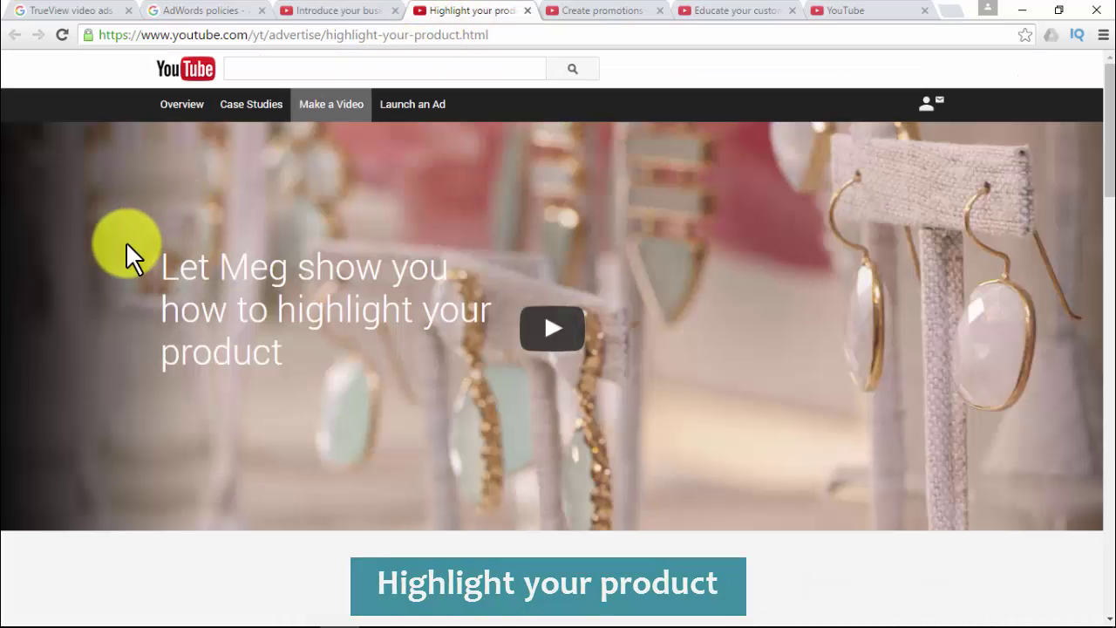
Step: Show the product overview and 'what makes it stand out' questions, then open Create promotions
scroll(125, 242, down, 4)
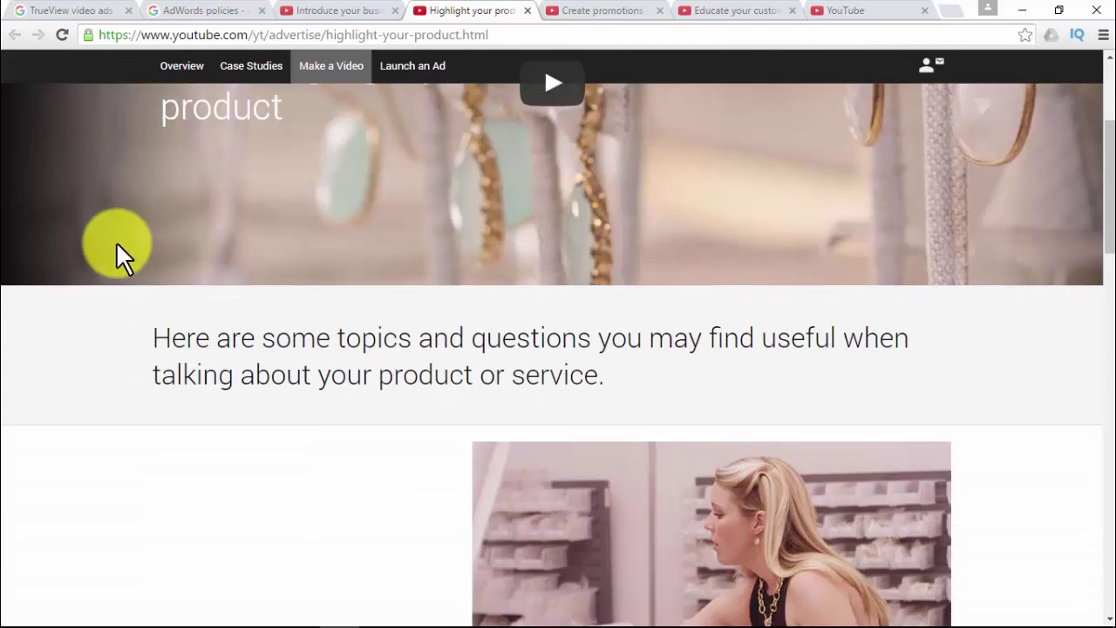
scroll(111, 244, down, 2)
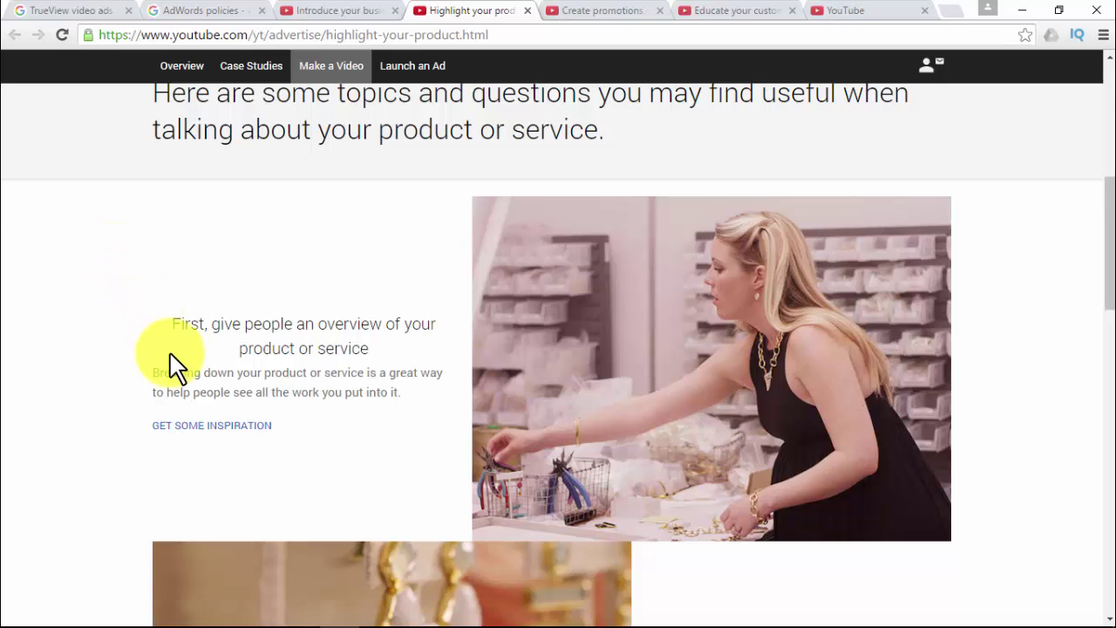
click(218, 425)
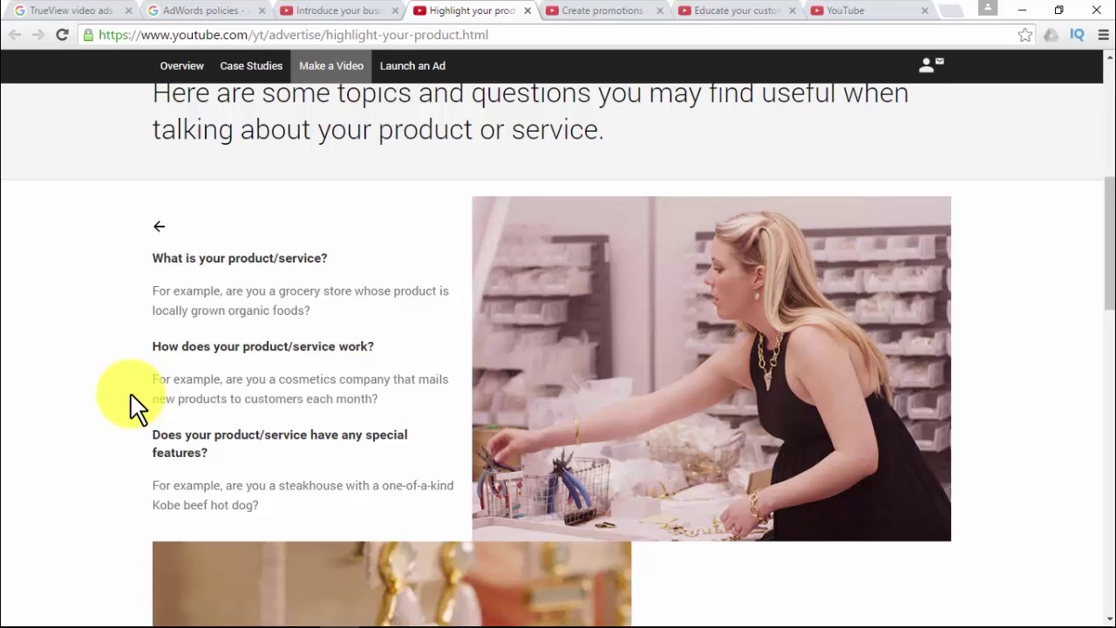
scroll(131, 406, down, 4)
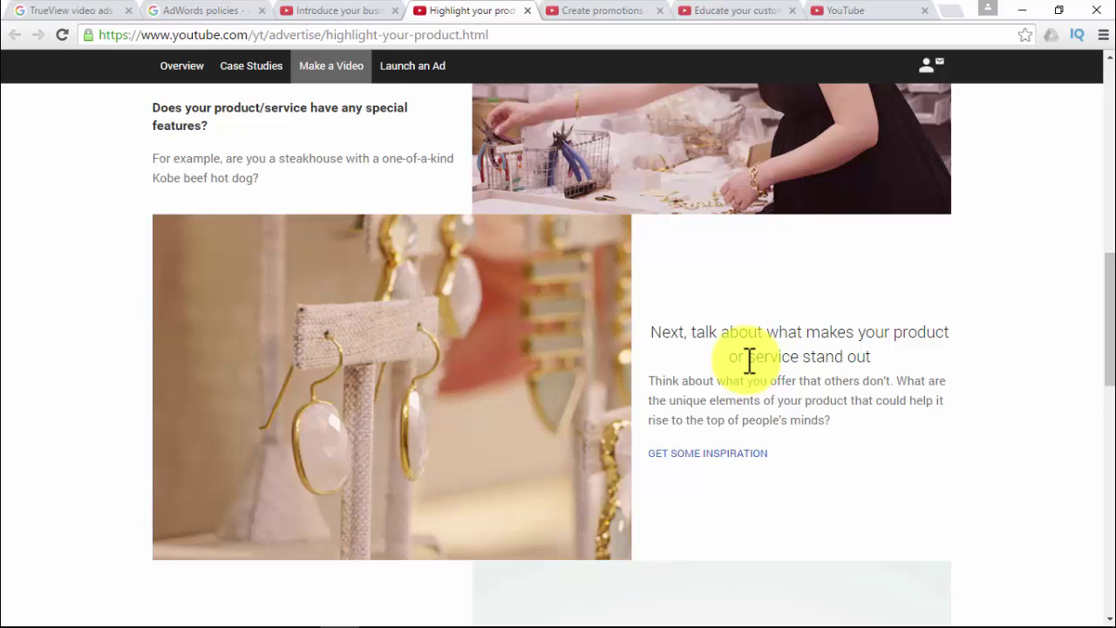
click(729, 451)
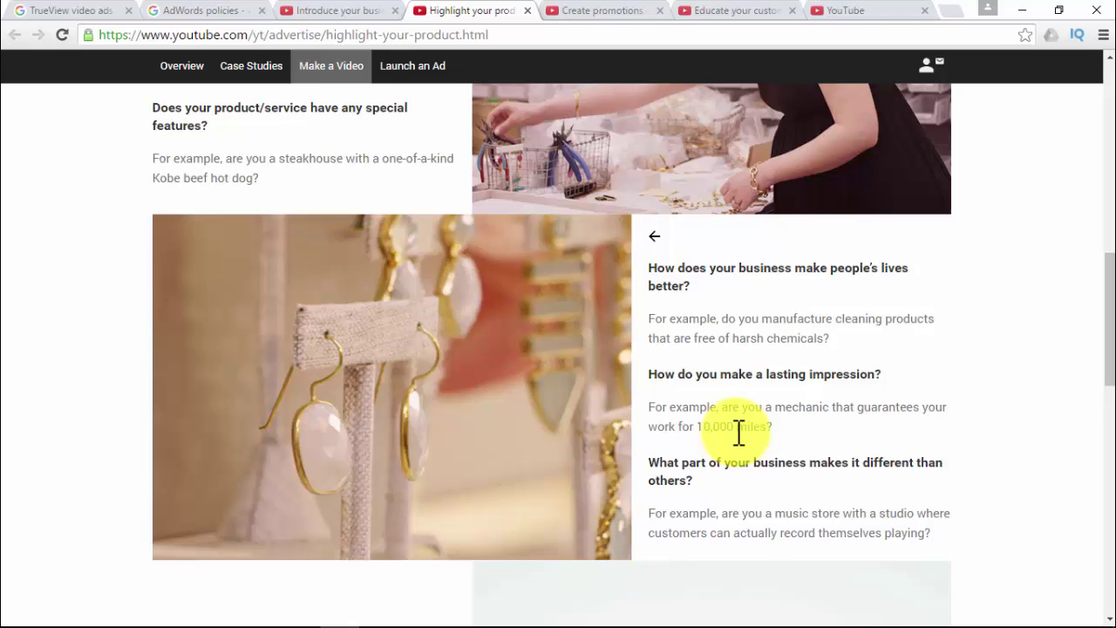
scroll(738, 432, down, 5)
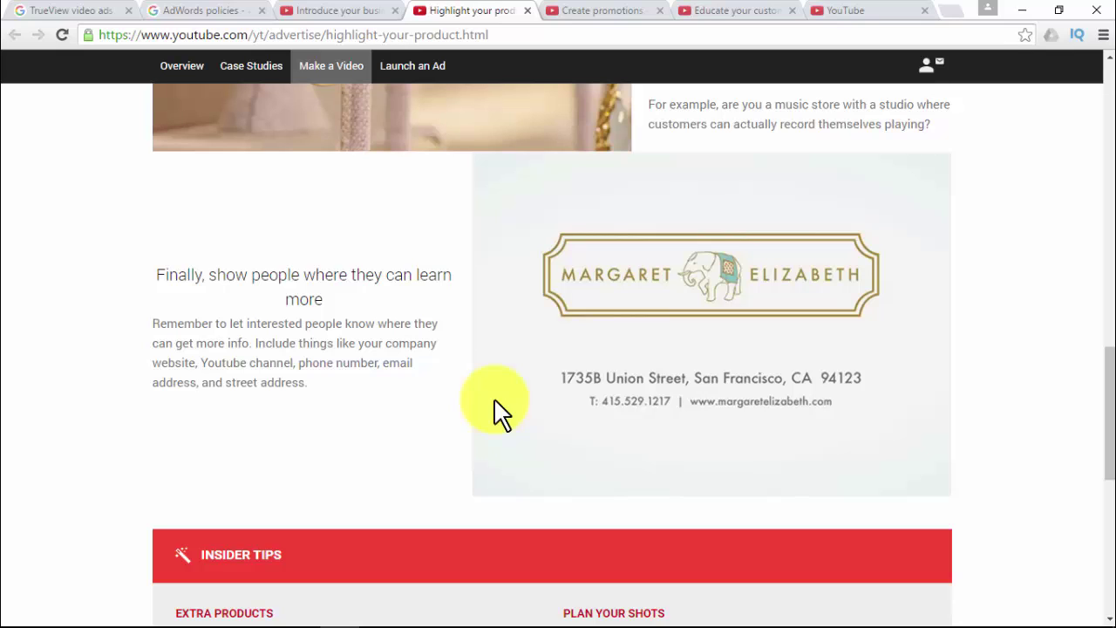
click(587, 11)
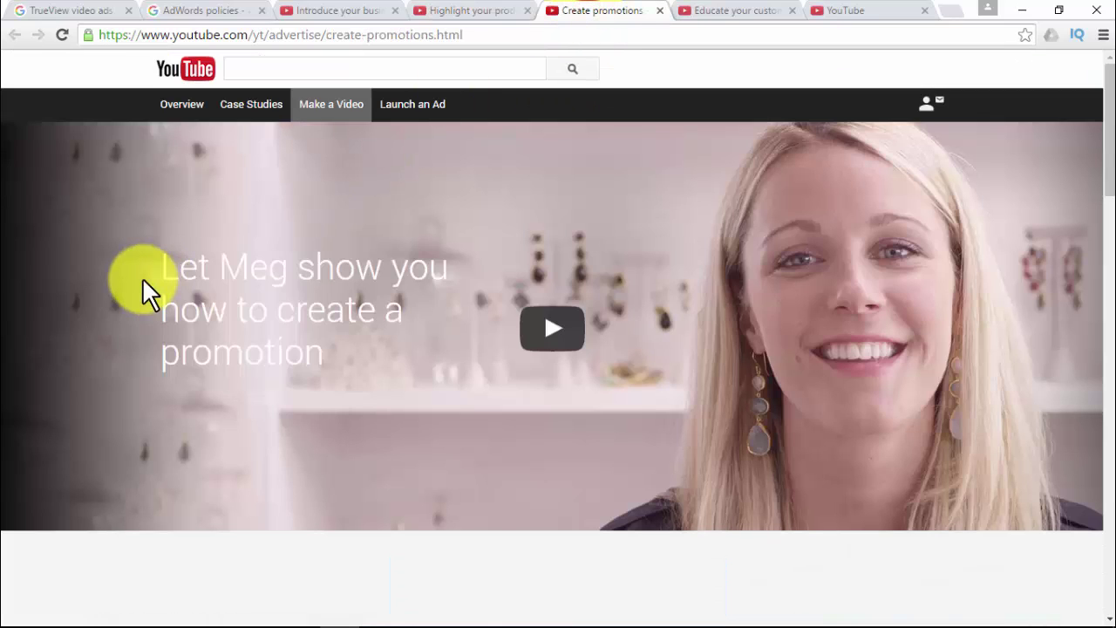
Step: Expand the inspiration questions for capturing people's interest and for filling in promotion details
scroll(142, 278, down, 5)
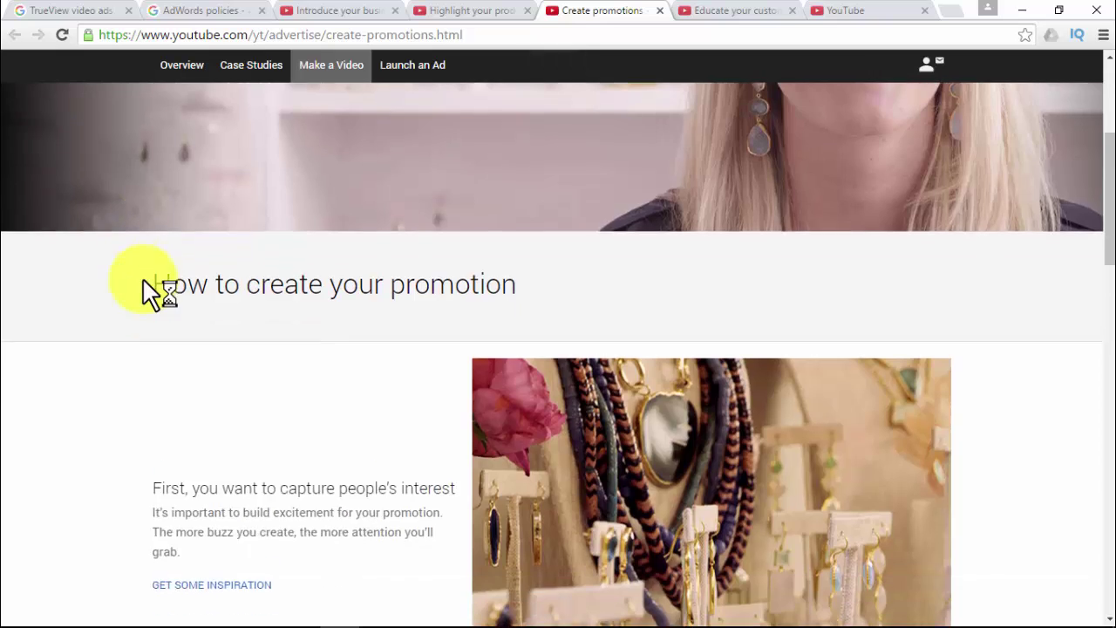
scroll(137, 281, down, 1)
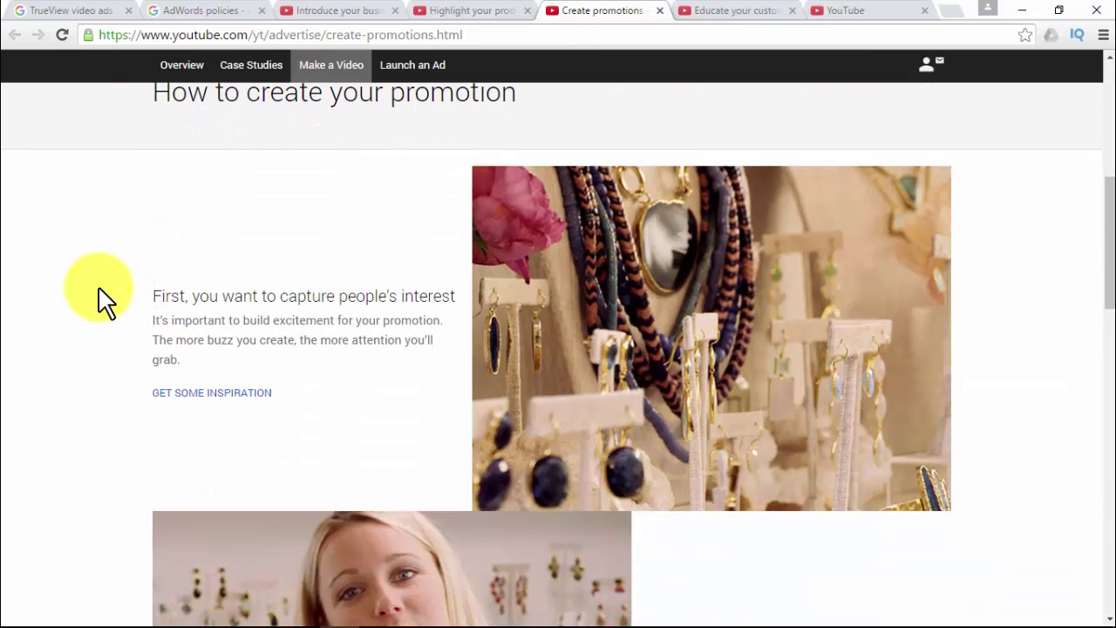
click(214, 392)
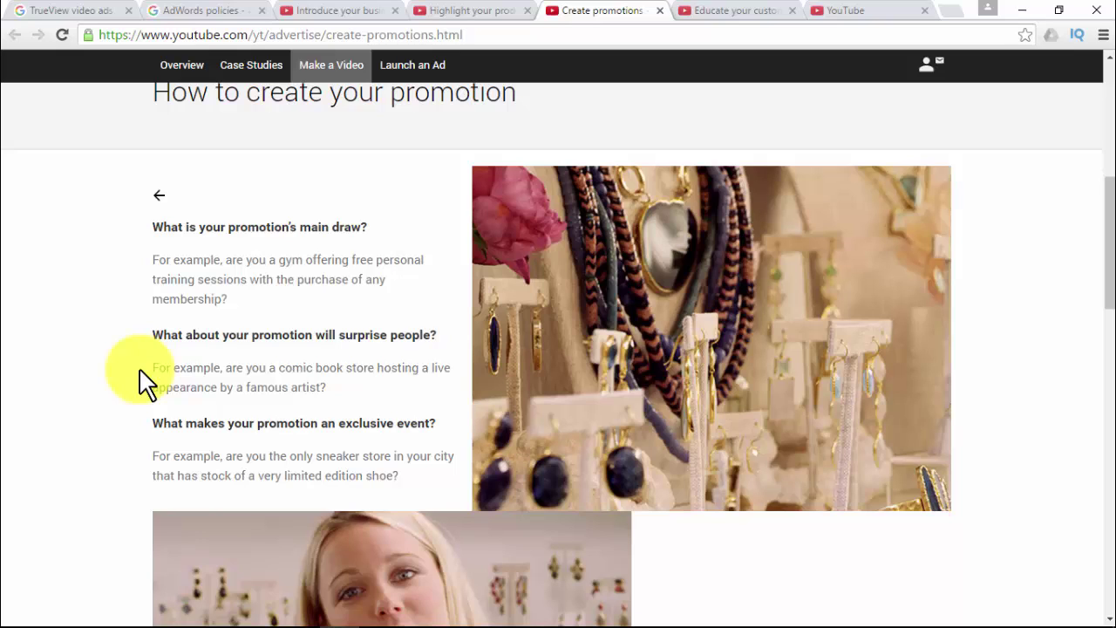
scroll(144, 381, down, 4)
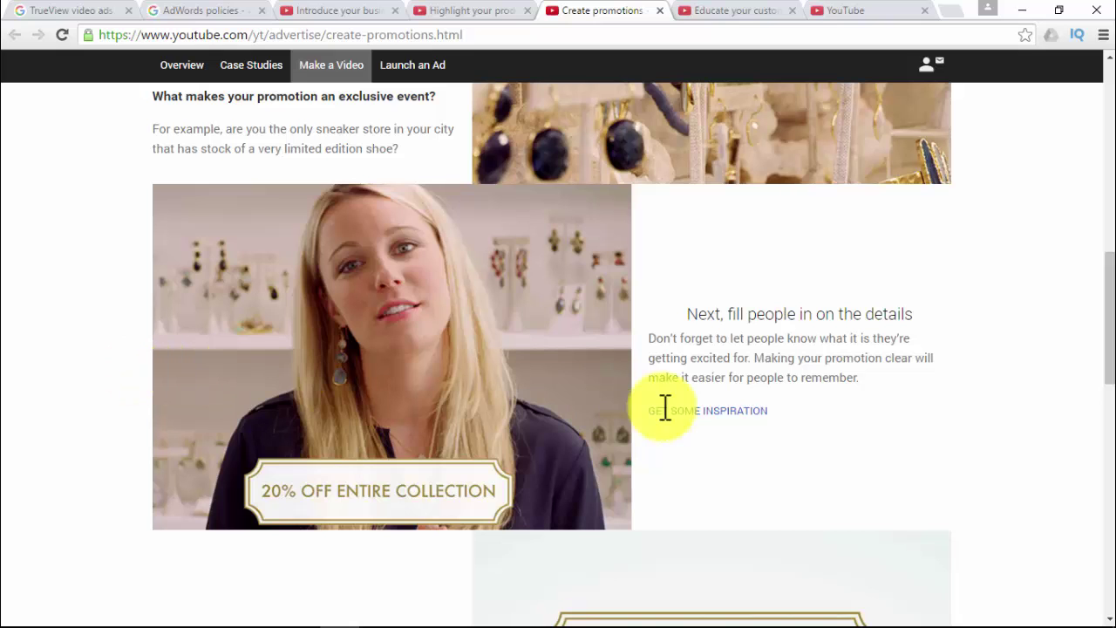
click(694, 410)
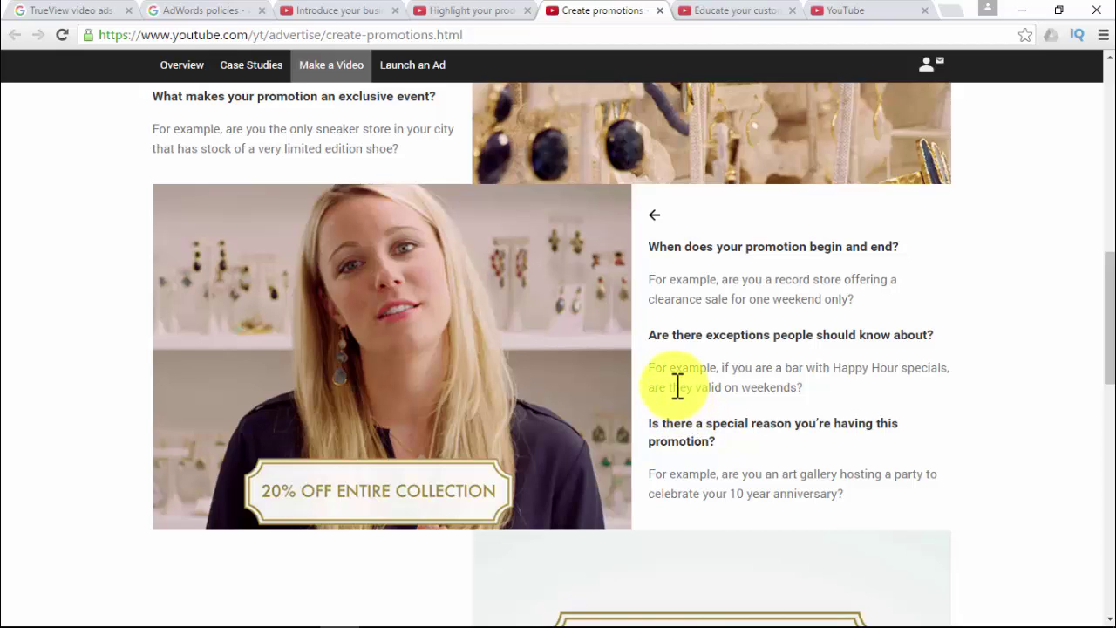
scroll(678, 387, down, 5)
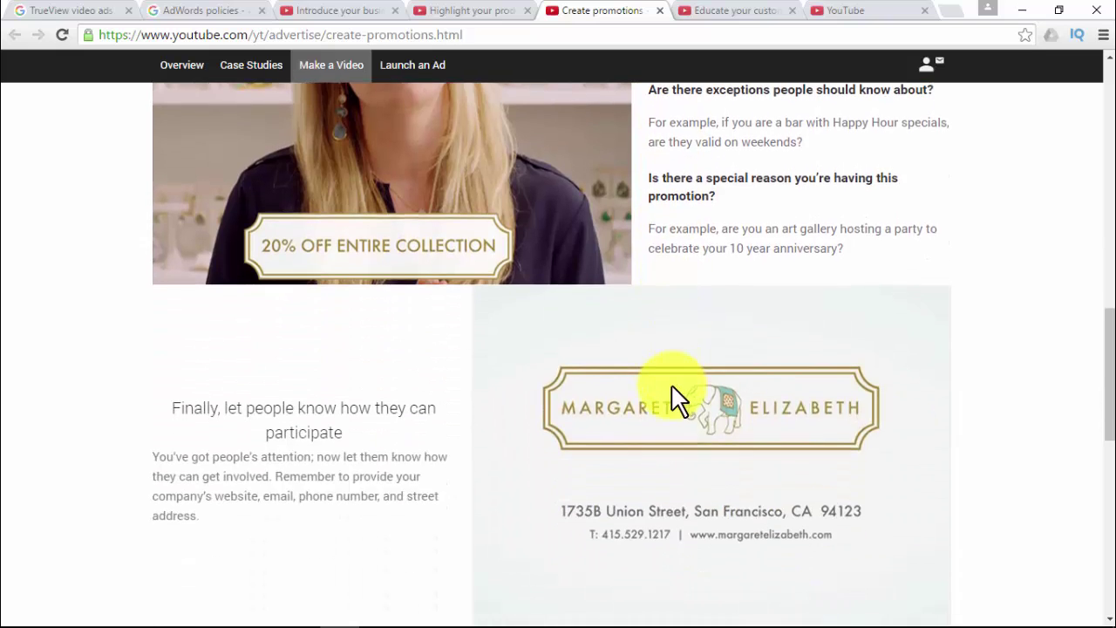
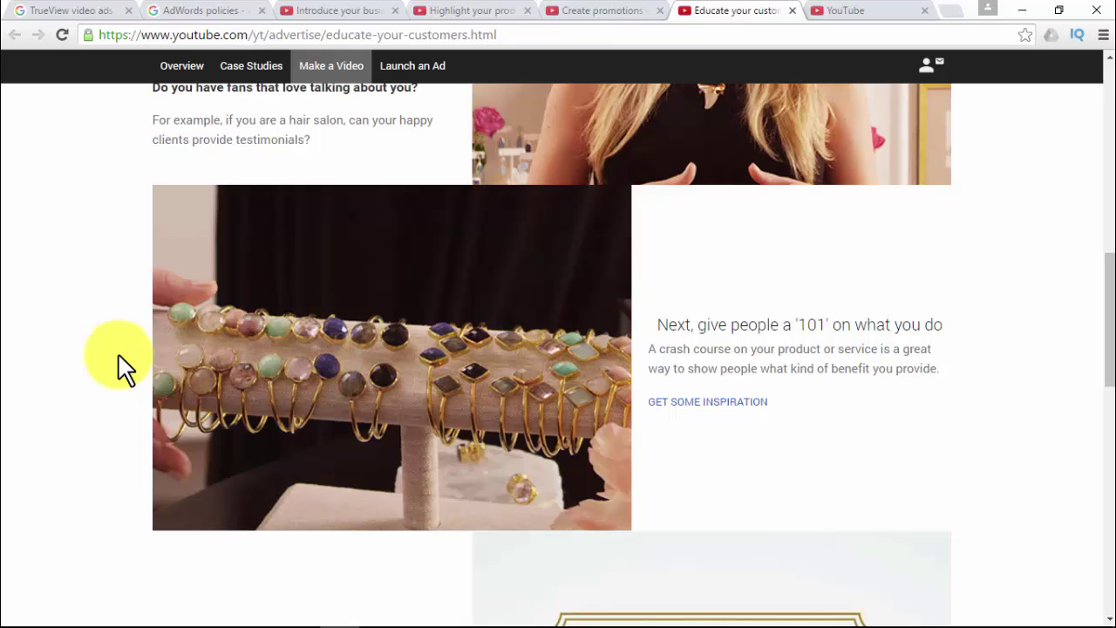
Step: Browse the example questions for a '101' video, then switch to the YouTube browser tab
scroll(122, 366, down, 1)
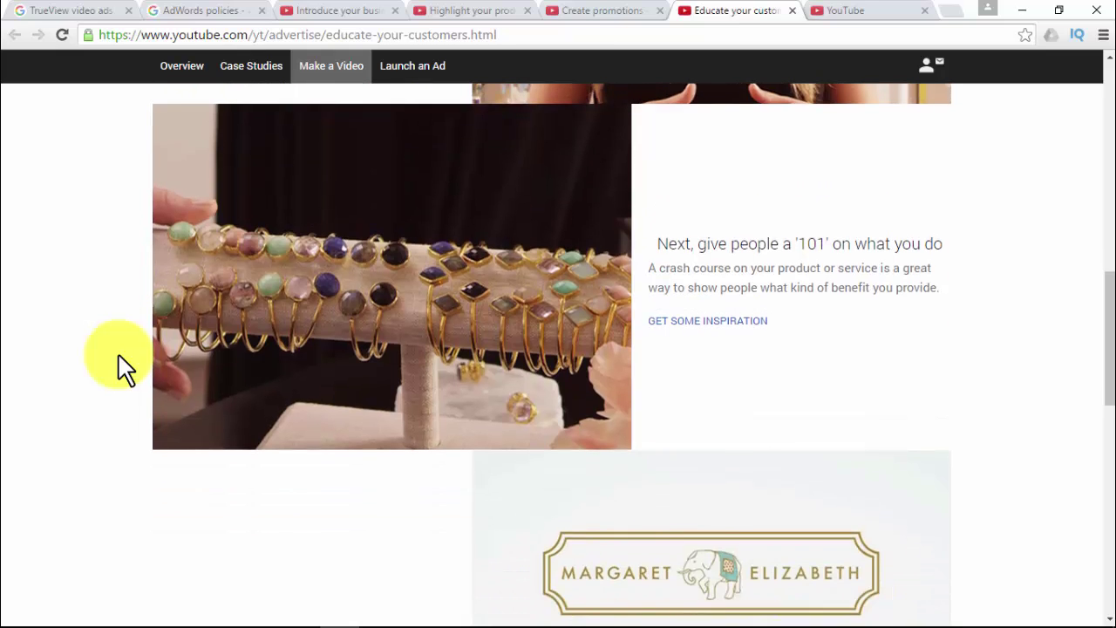
click(724, 321)
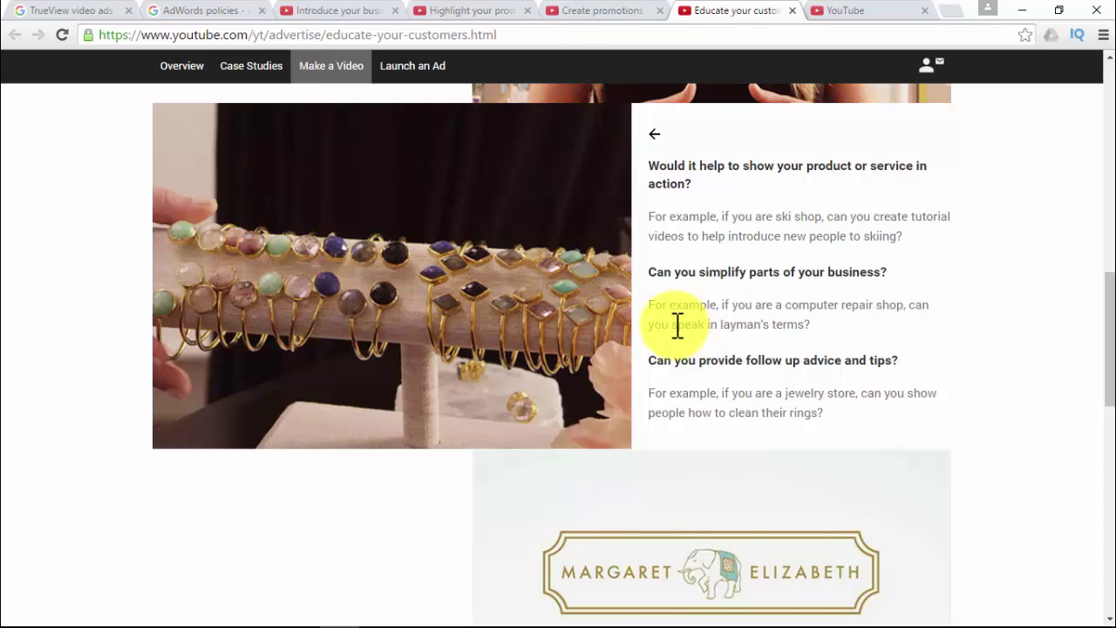
scroll(663, 340, down, 4)
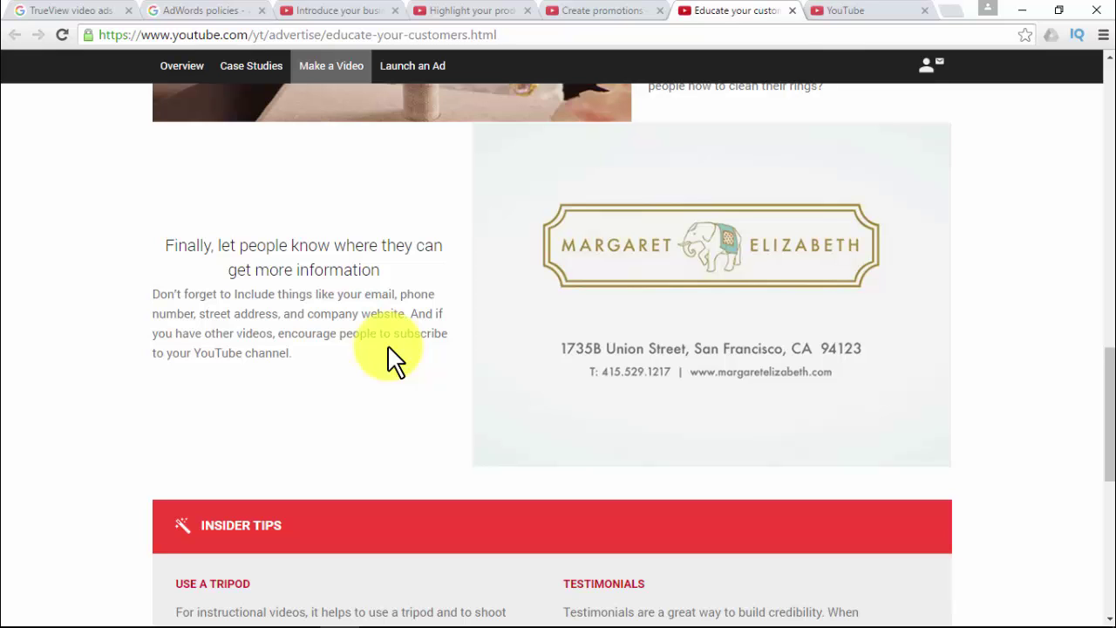
click(838, 10)
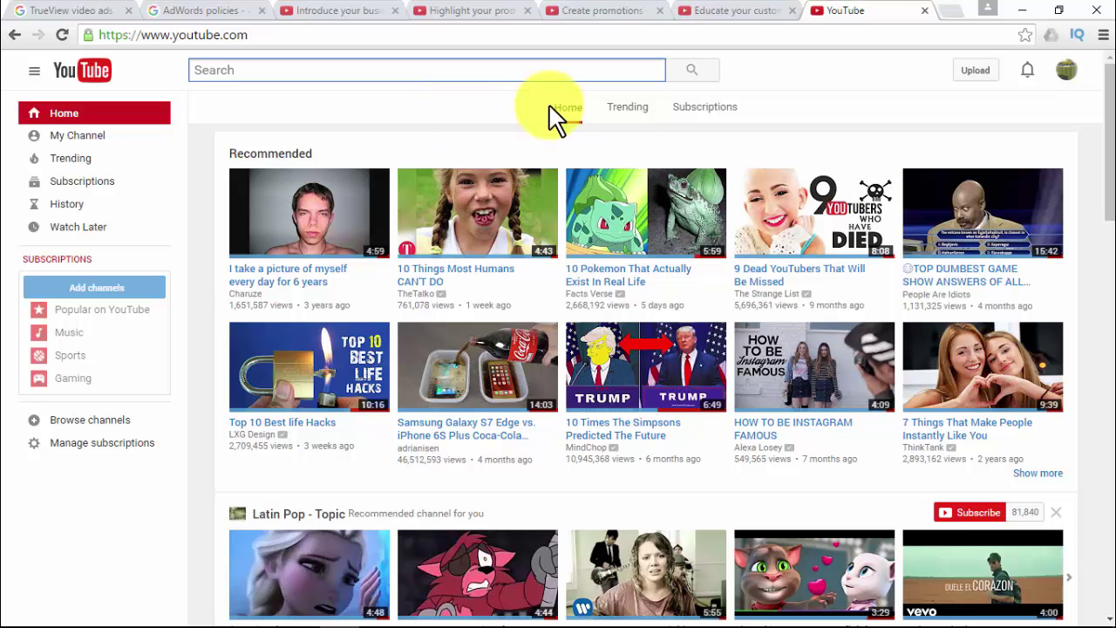
Step: Upload the cake decorating video file, fill in its title and details, and publish it
click(972, 73)
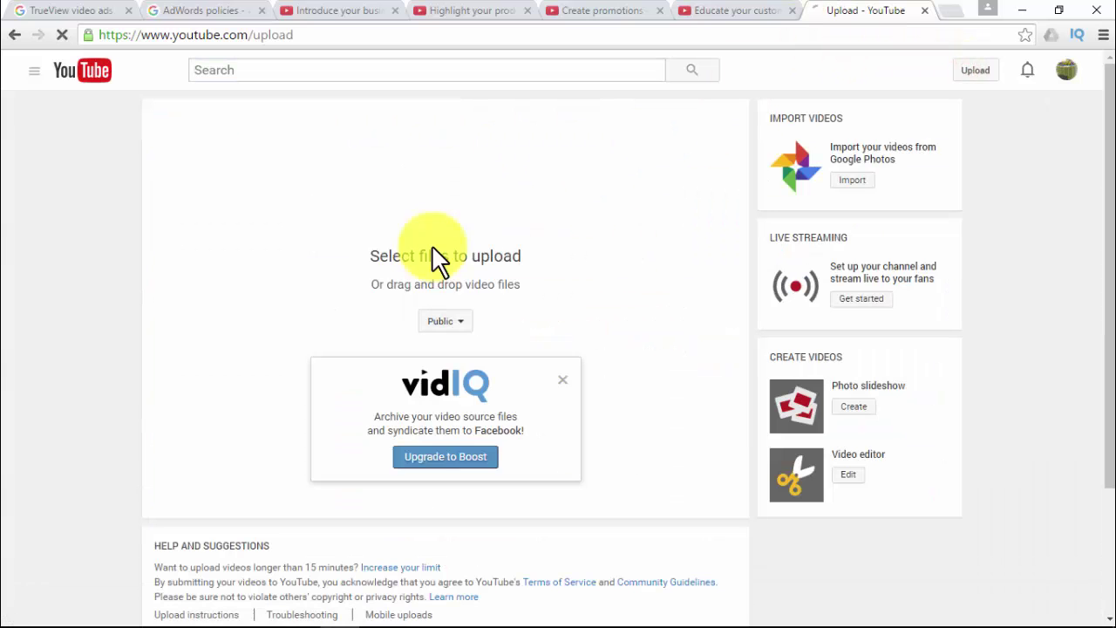
click(442, 236)
click(182, 195)
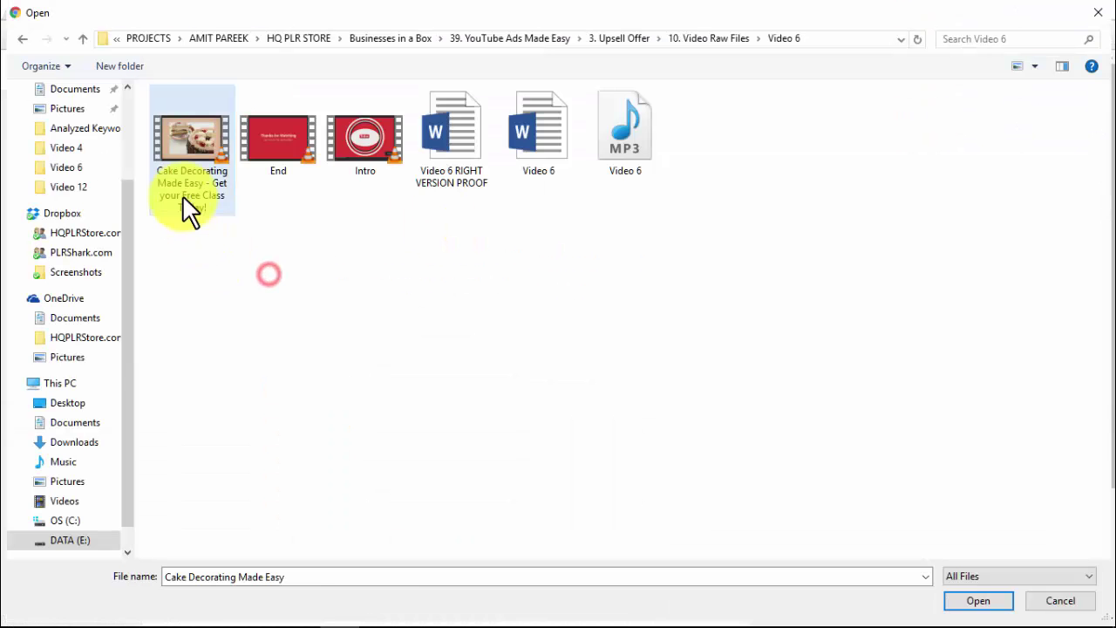
double_click(199, 157)
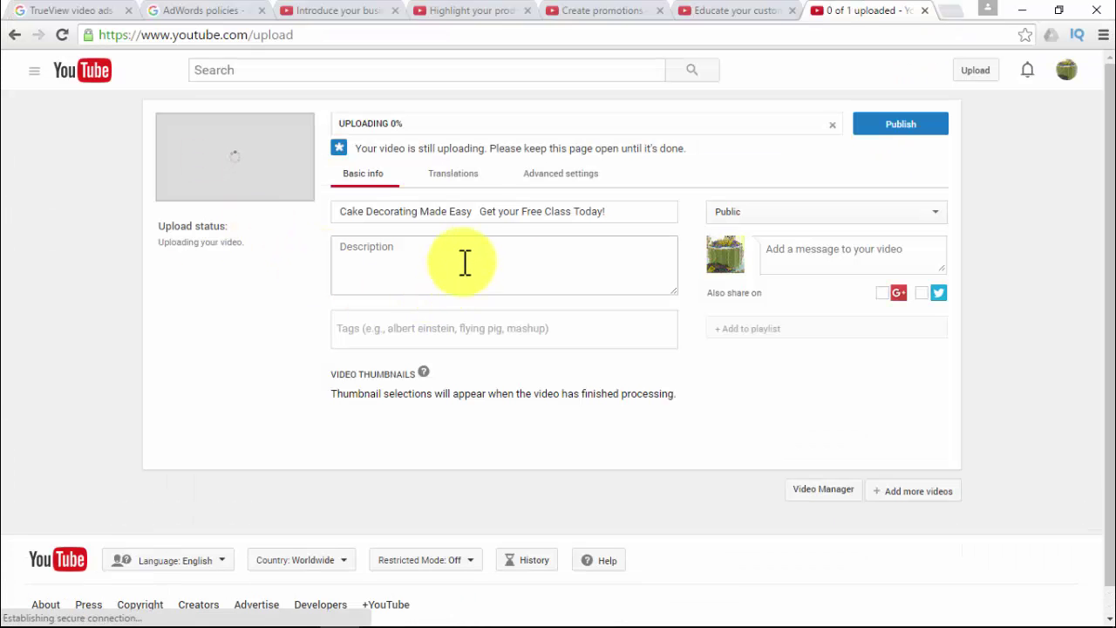
click(473, 212)
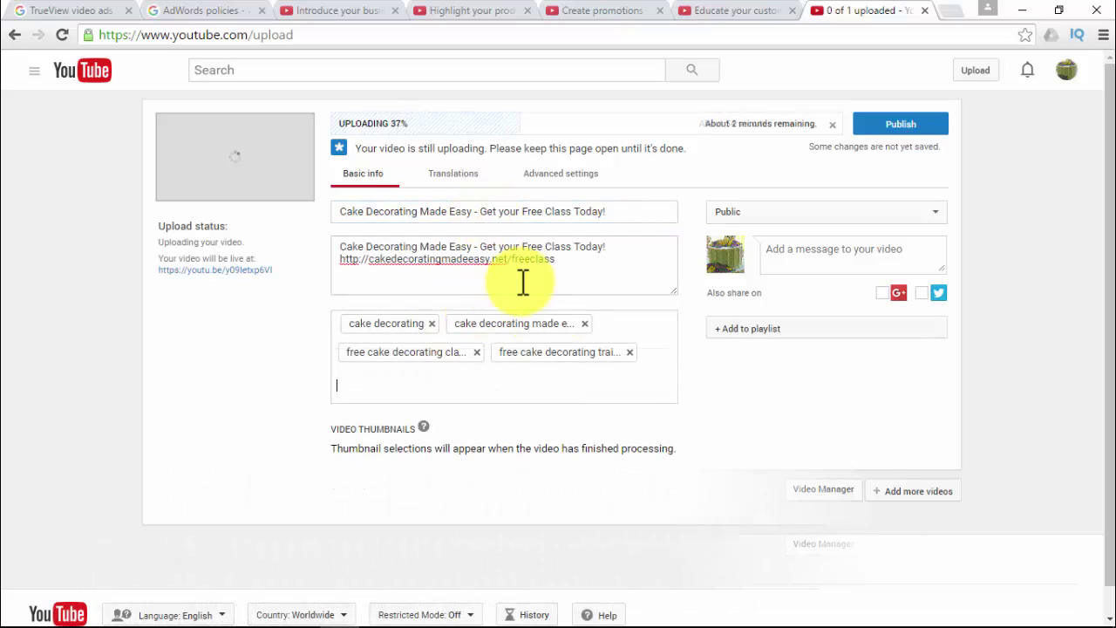
click(903, 129)
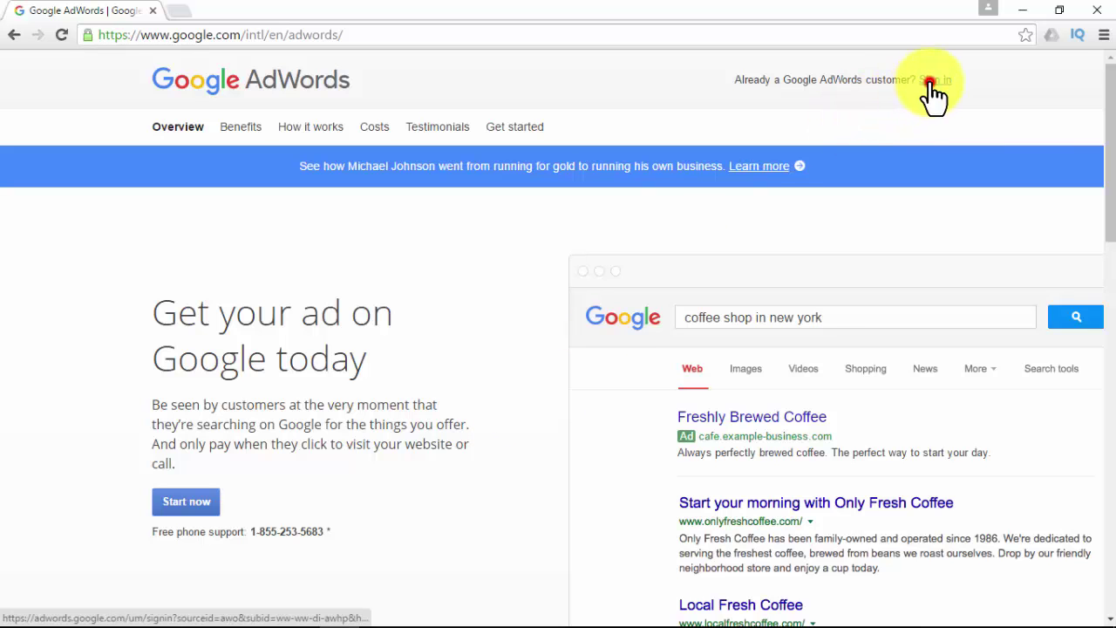
Step: Sign in to AdWords and view the YouTube account link request from notifications
click(931, 80)
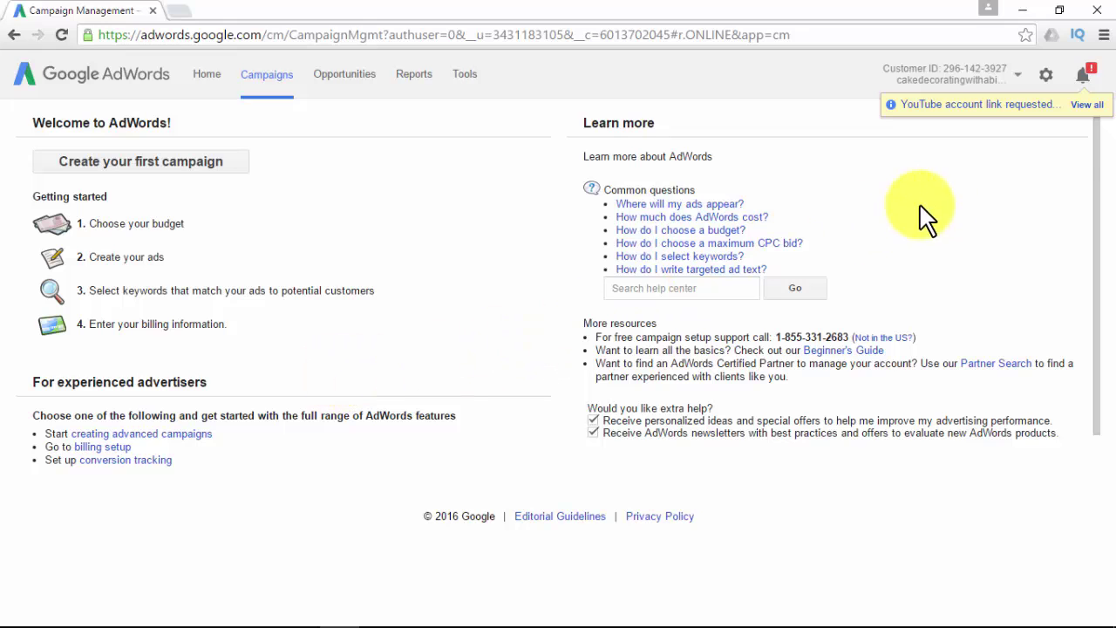
click(1086, 109)
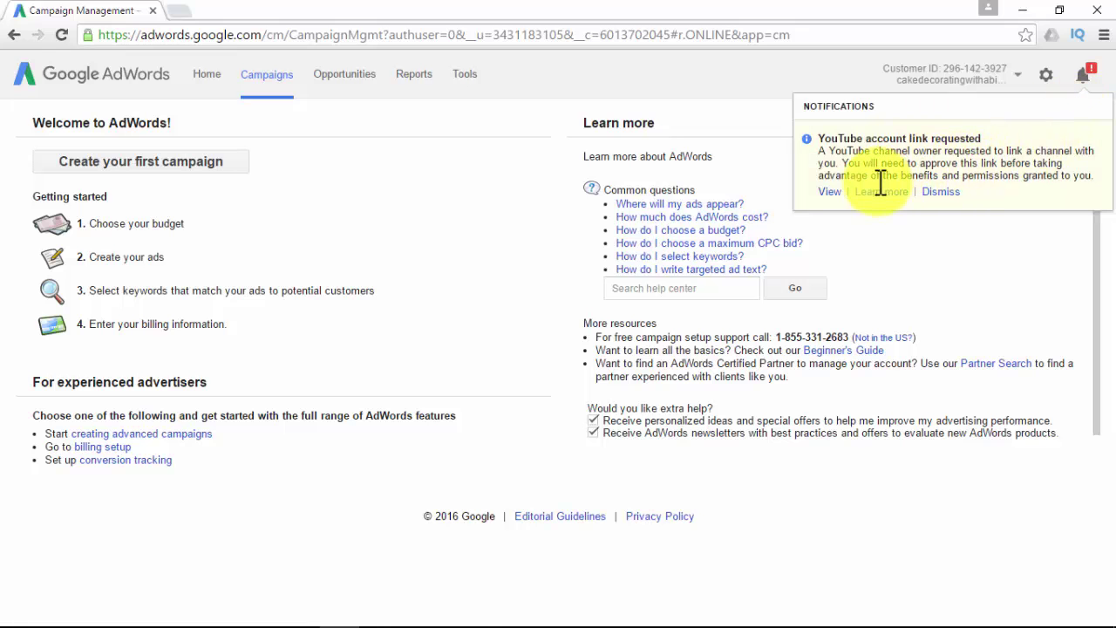
click(833, 194)
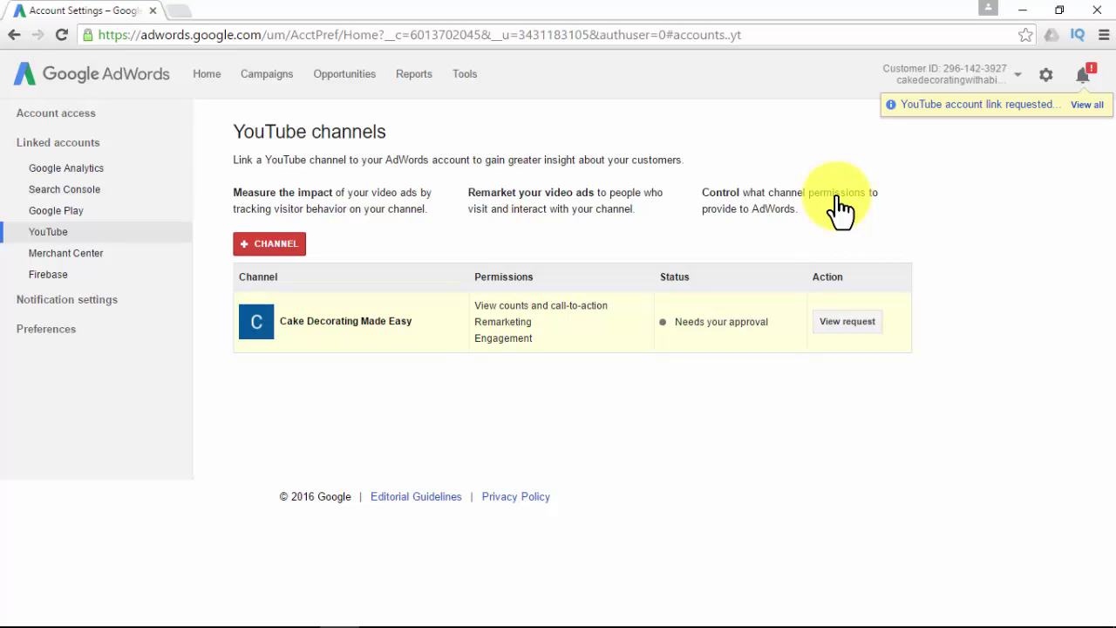
Step: Confirm the Cake Decorating Made Easy channel link request, then return to Campaigns
click(1046, 76)
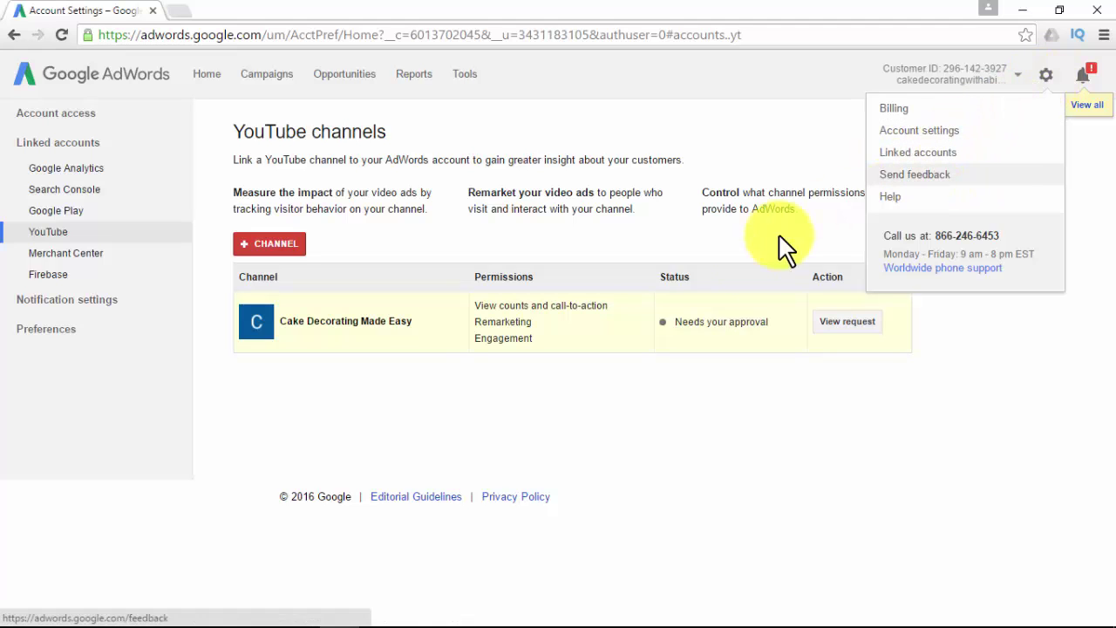
click(636, 400)
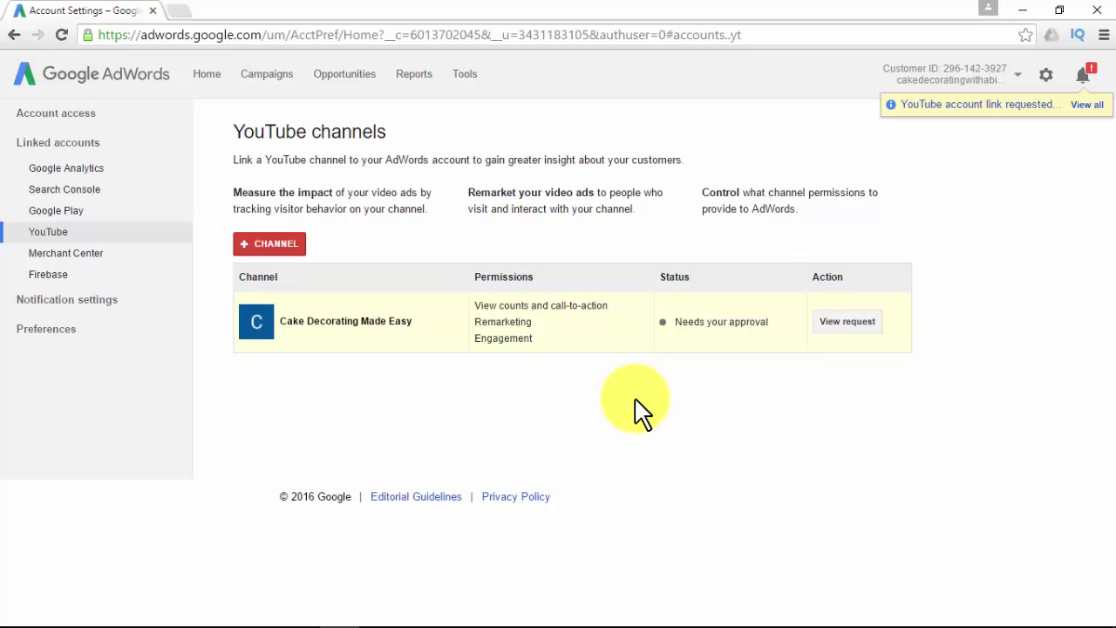
click(837, 324)
click(385, 455)
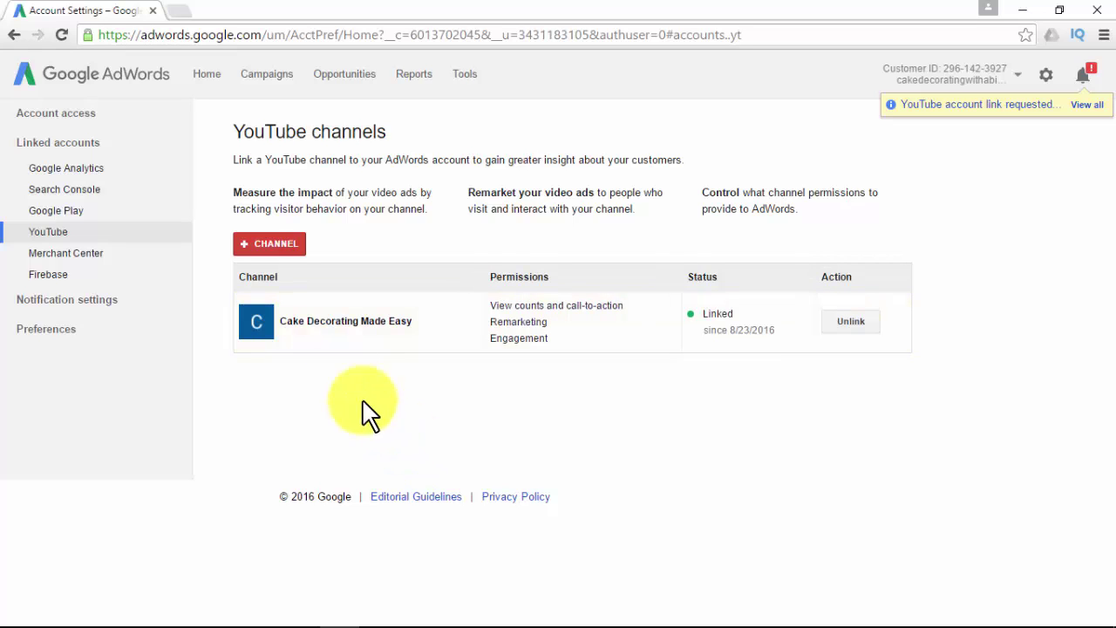
click(277, 80)
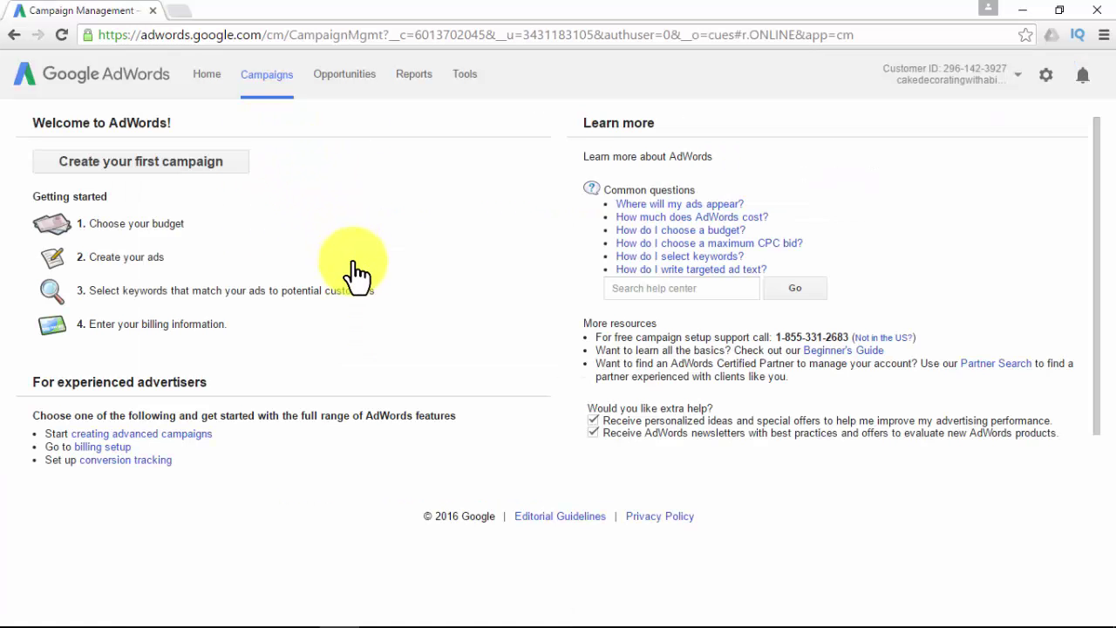
Step: Create the first campaign and choose Video as its campaign type
click(218, 164)
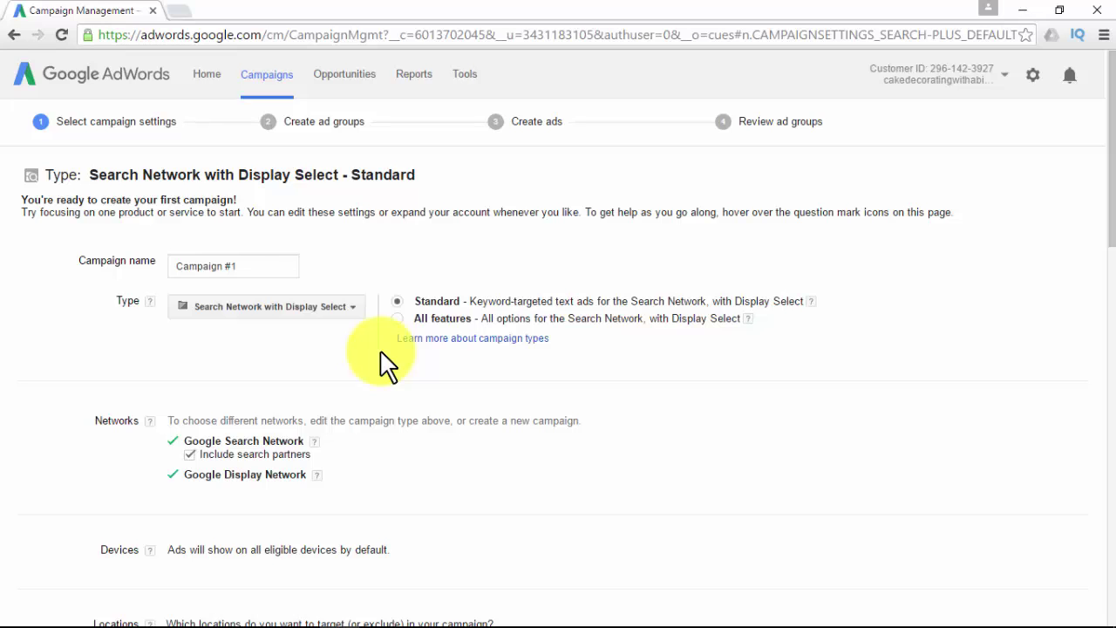
click(356, 307)
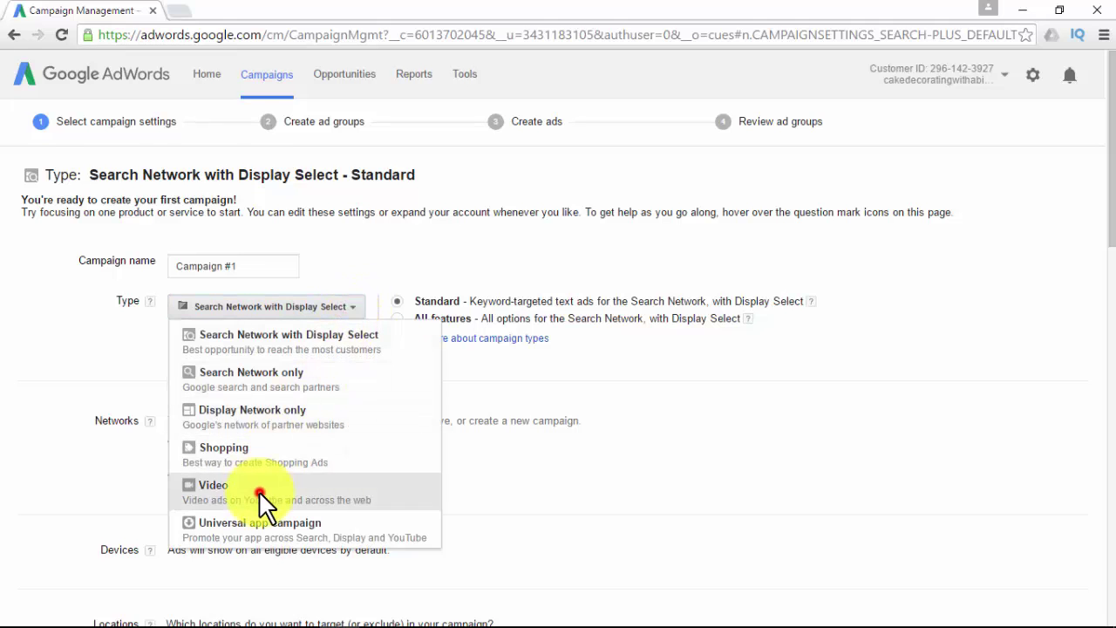
click(259, 491)
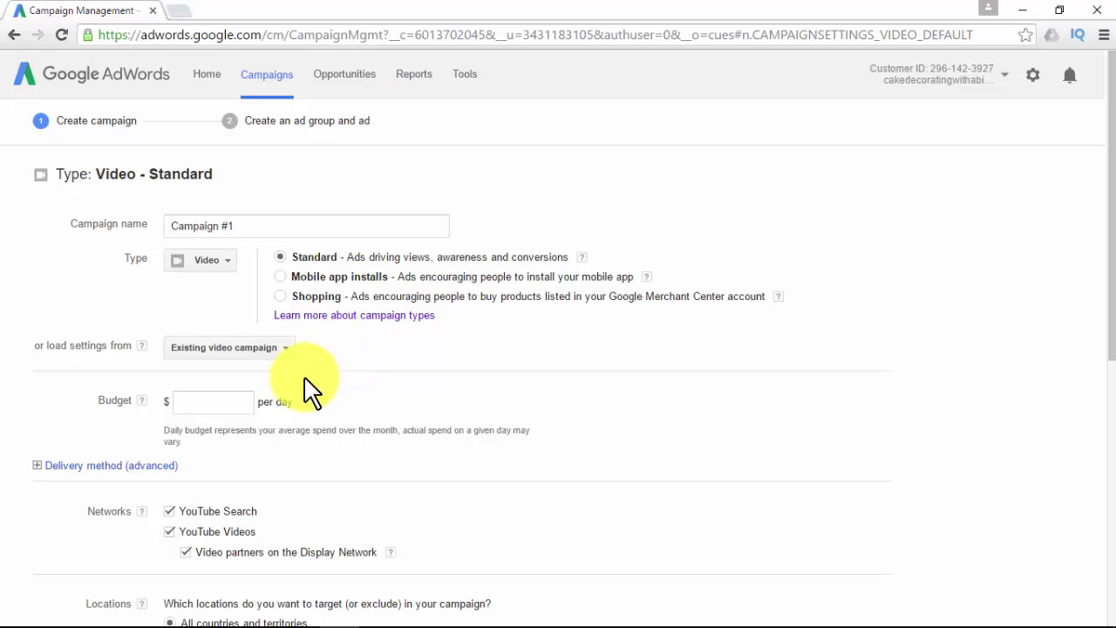
Step: Enter a daily budget of 10 and expand the Delivery method (advanced) options
click(243, 402)
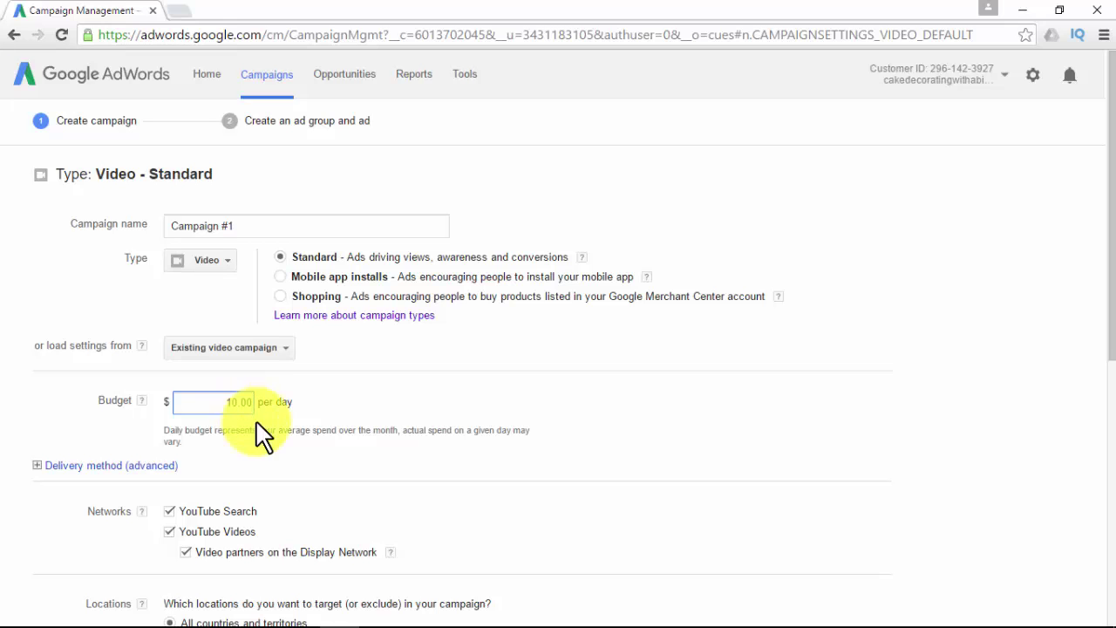
text(10)
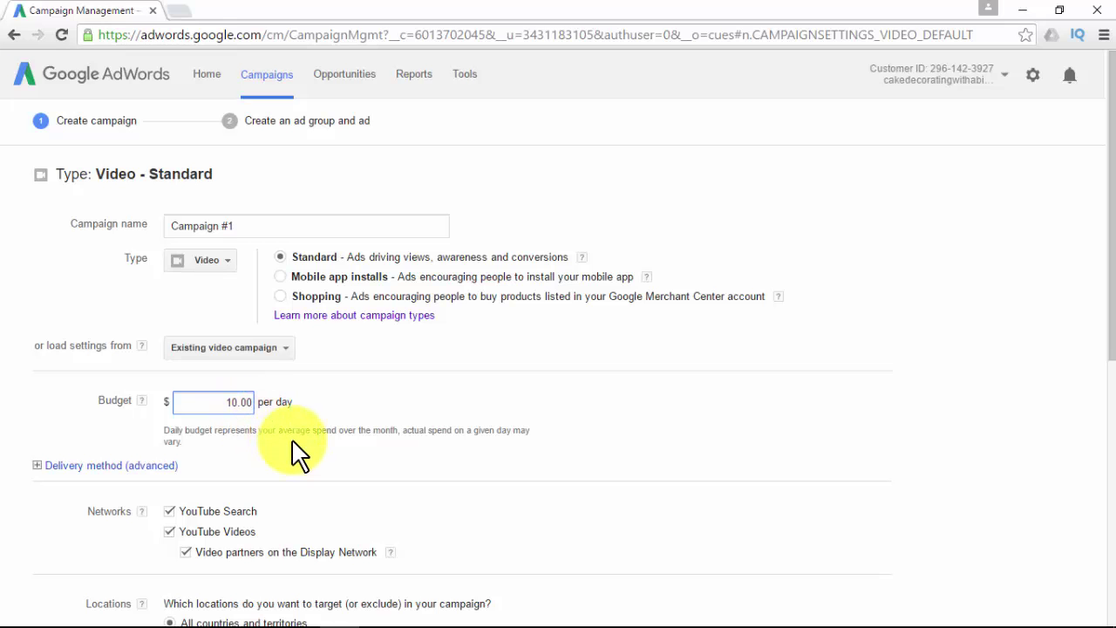
click(37, 466)
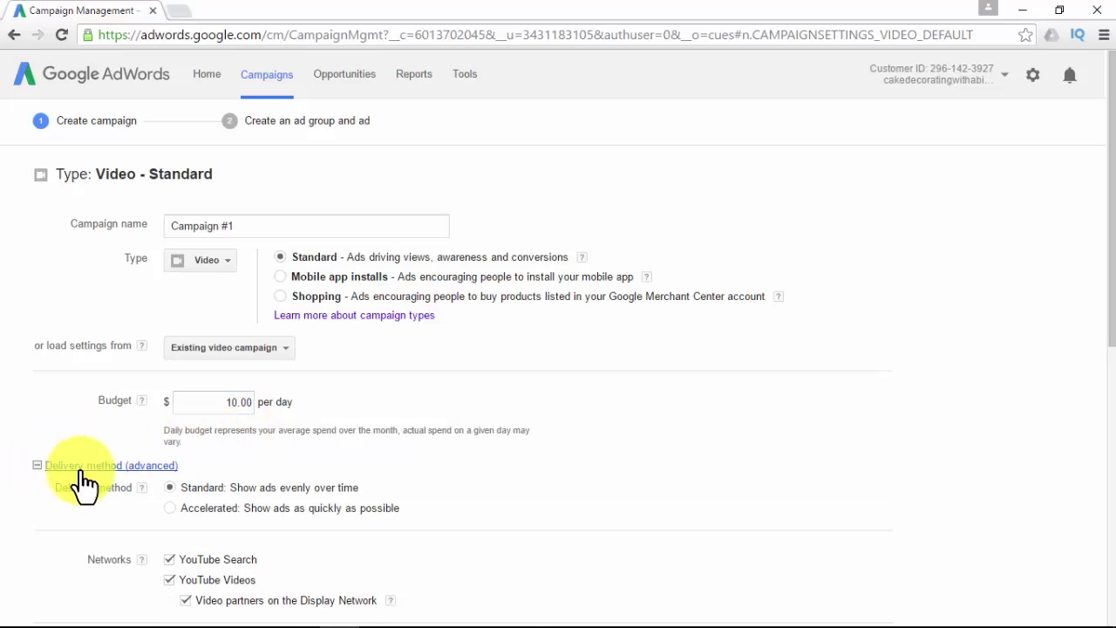
scroll(407, 463, down, 2)
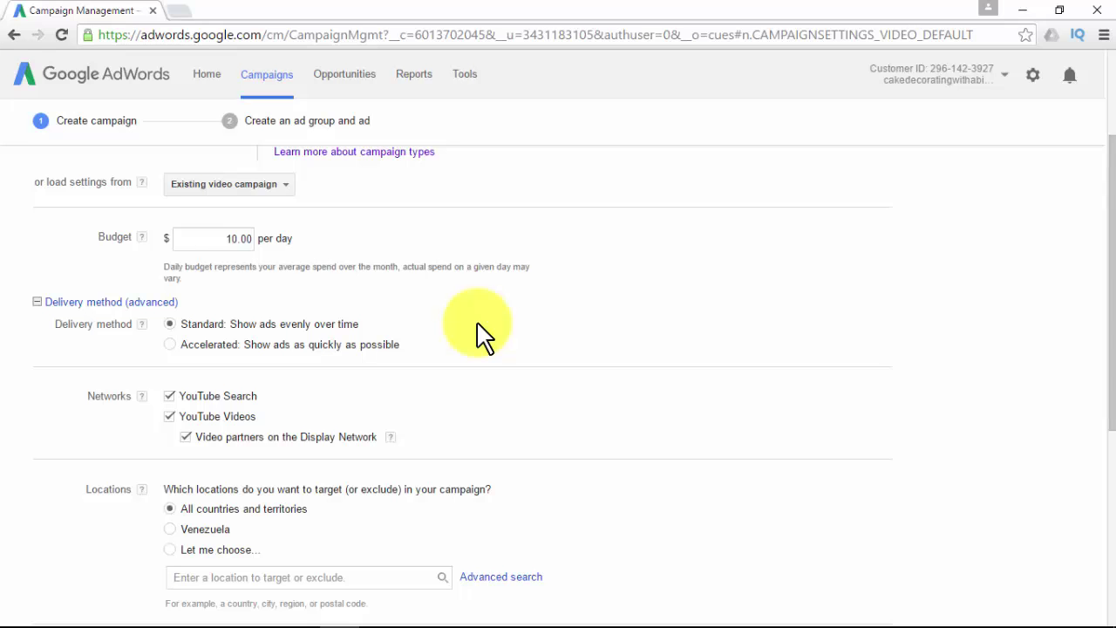
Step: Target the United States as the campaign's location
scroll(482, 337, down, 3)
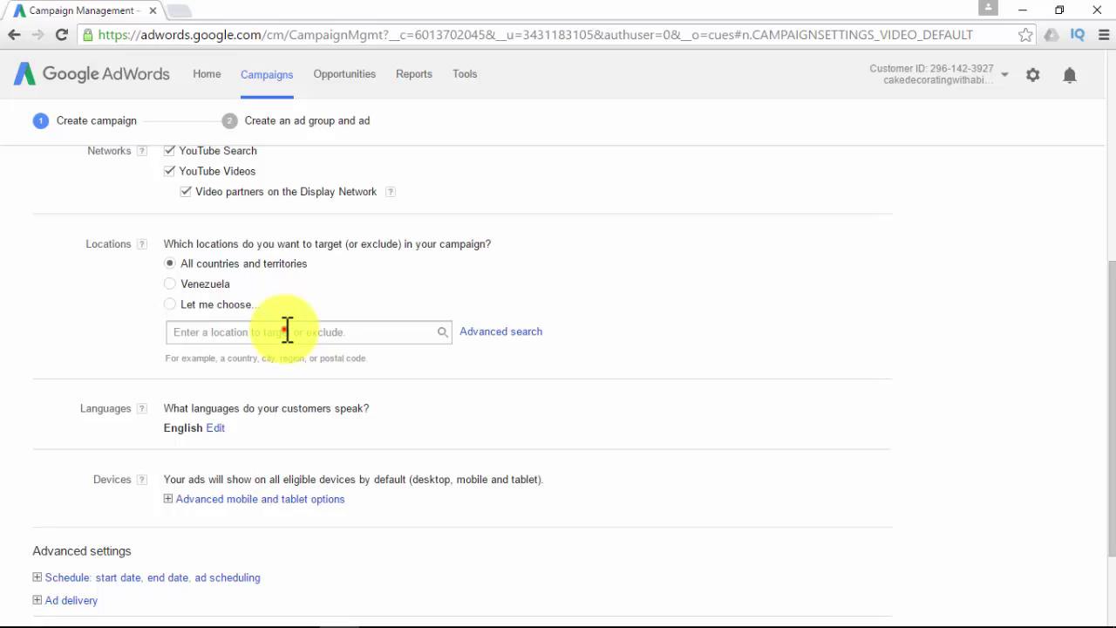
click(288, 332)
text(united)
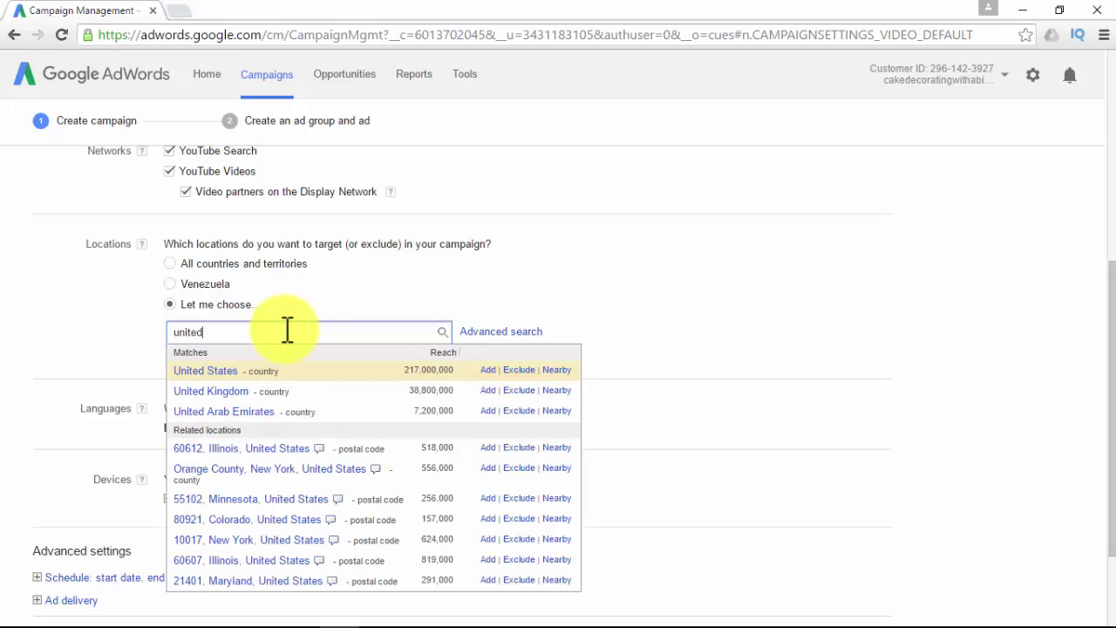
click(213, 375)
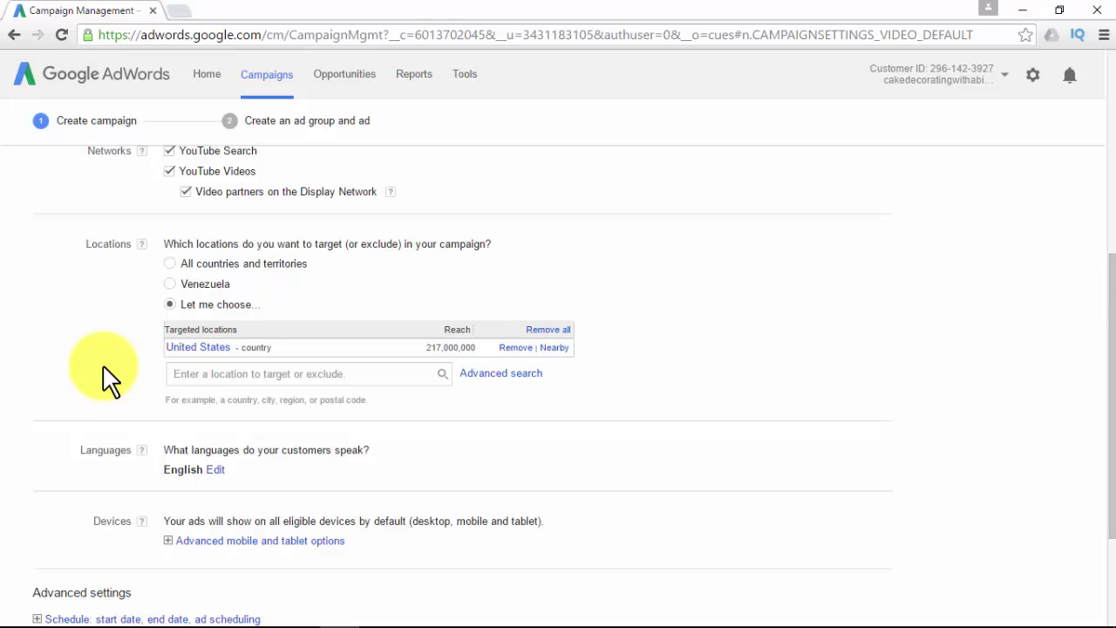
Step: Review the language list, keeping English, and reveal the advanced mobile and tablet options
scroll(105, 375, down, 2)
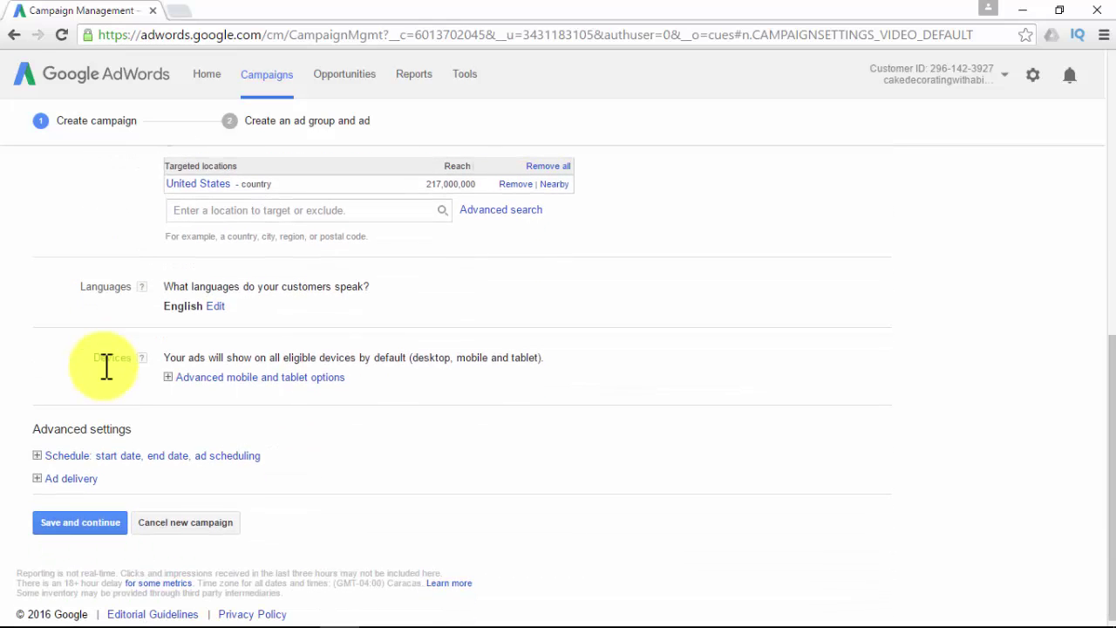
click(216, 306)
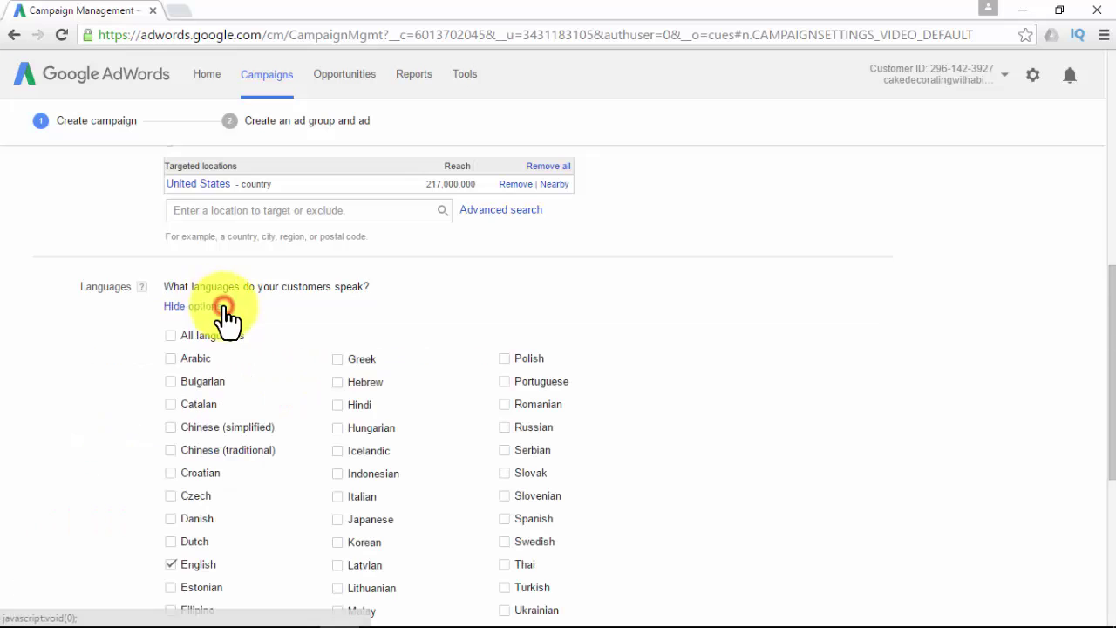
scroll(140, 349, down, 1)
click(191, 223)
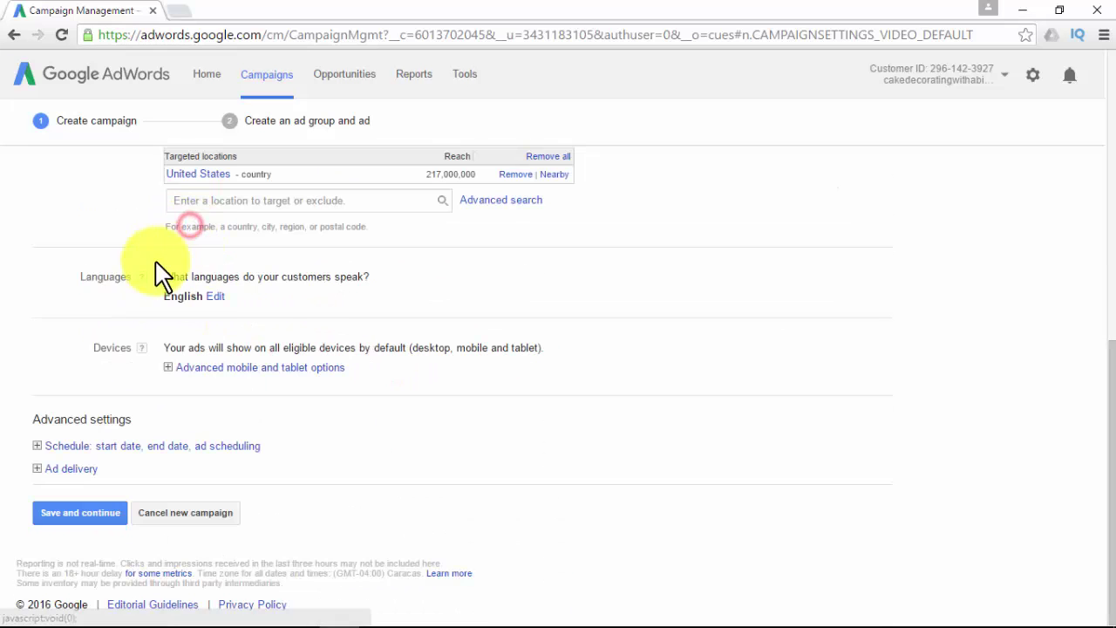
click(170, 369)
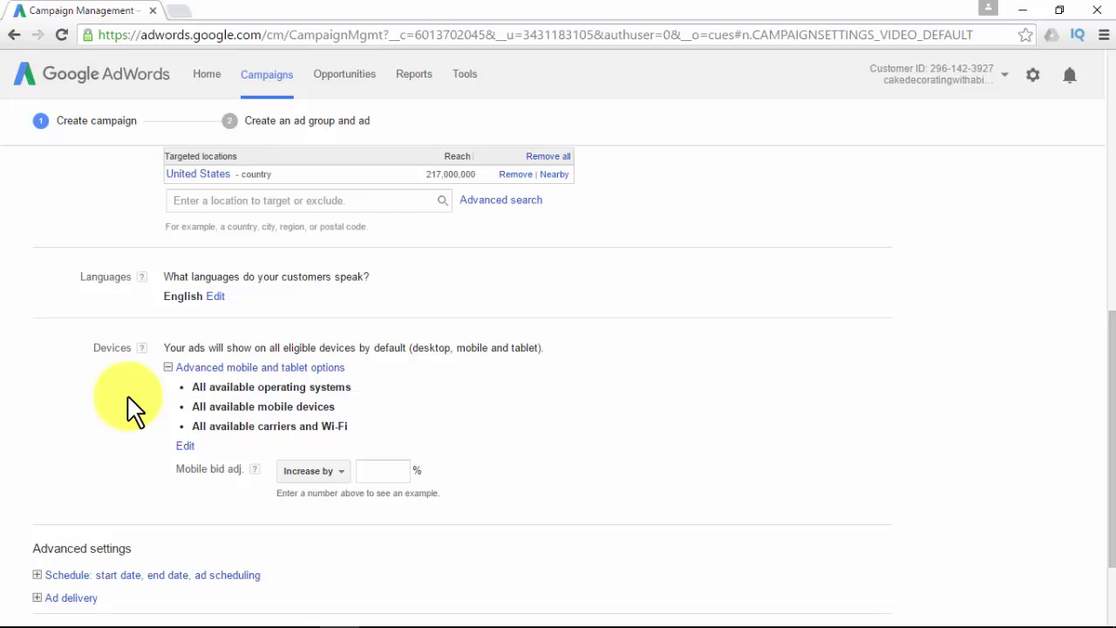
Step: Expand the schedule settings with a custom ad schedule, plus the ad delivery options
scroll(129, 408, down, 2)
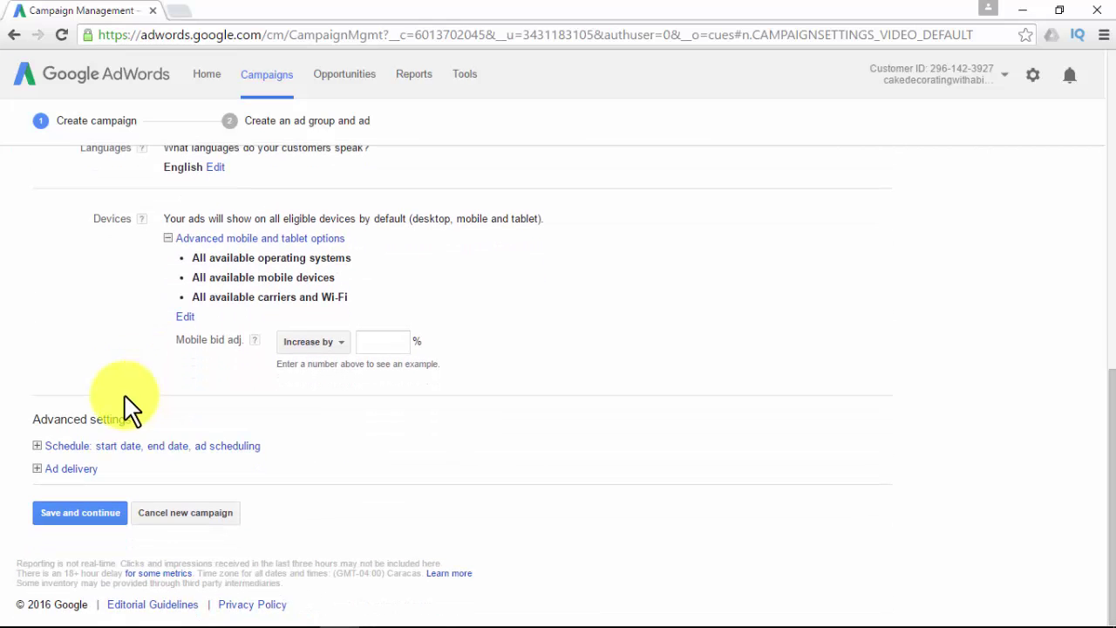
click(37, 446)
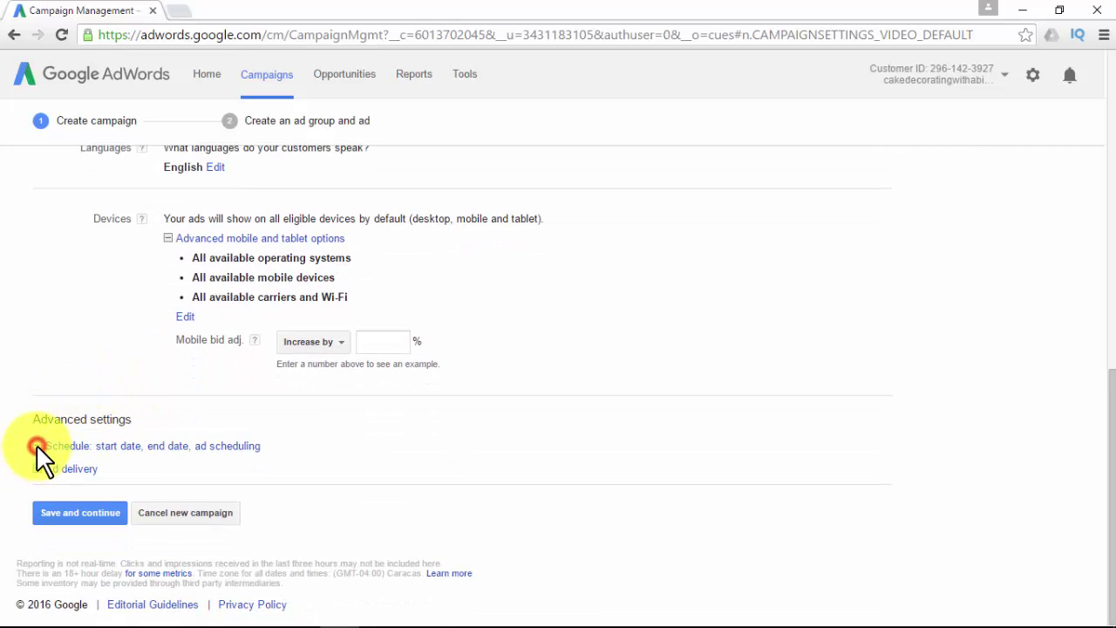
scroll(13, 453, down, 1)
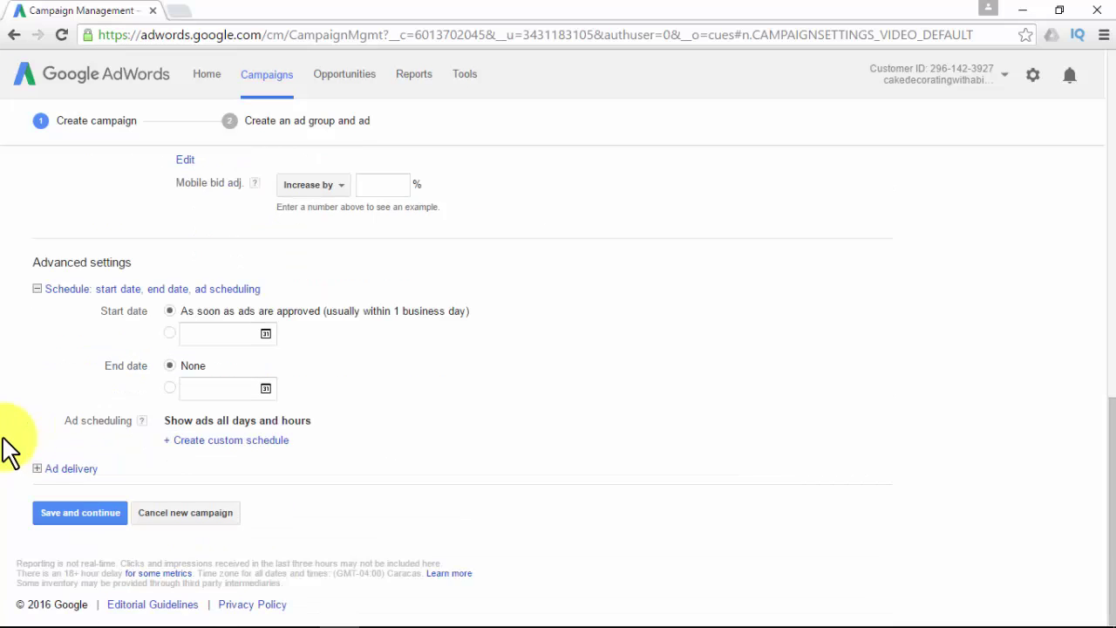
click(170, 444)
scroll(13, 441, down, 2)
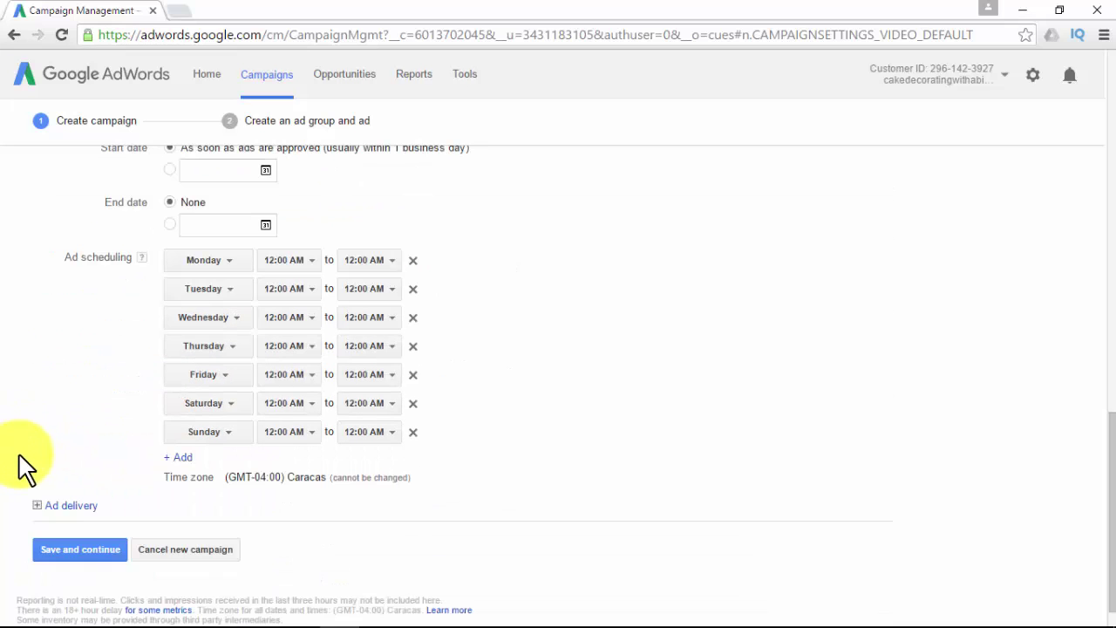
click(36, 508)
scroll(20, 457, down, 3)
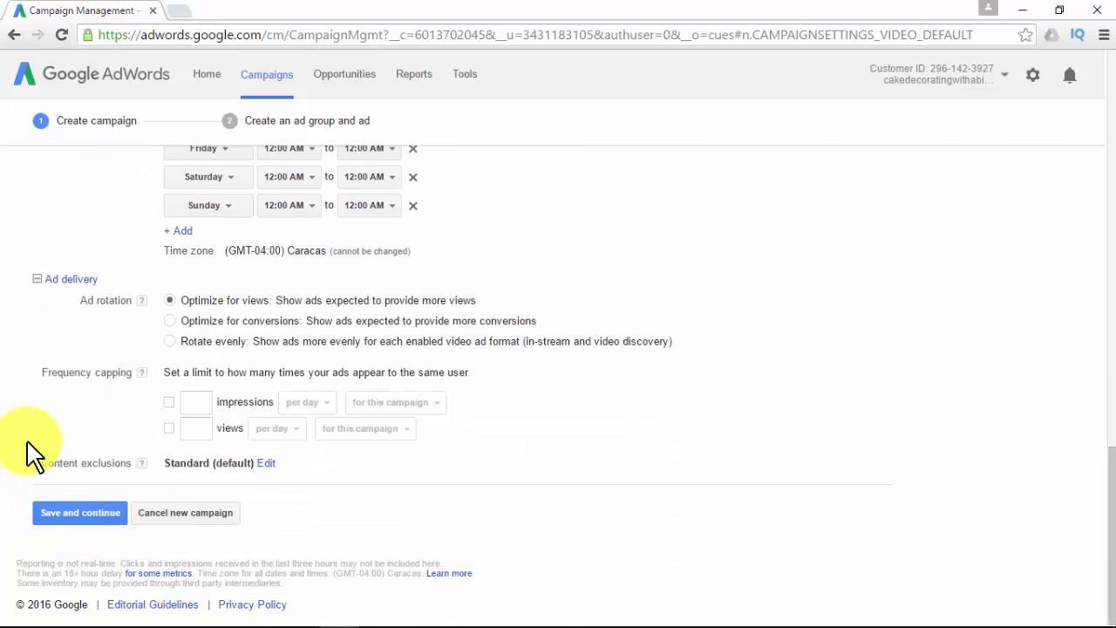
Step: Cancel Content exclusions unchanged, then save and continue to the ad group page
click(267, 465)
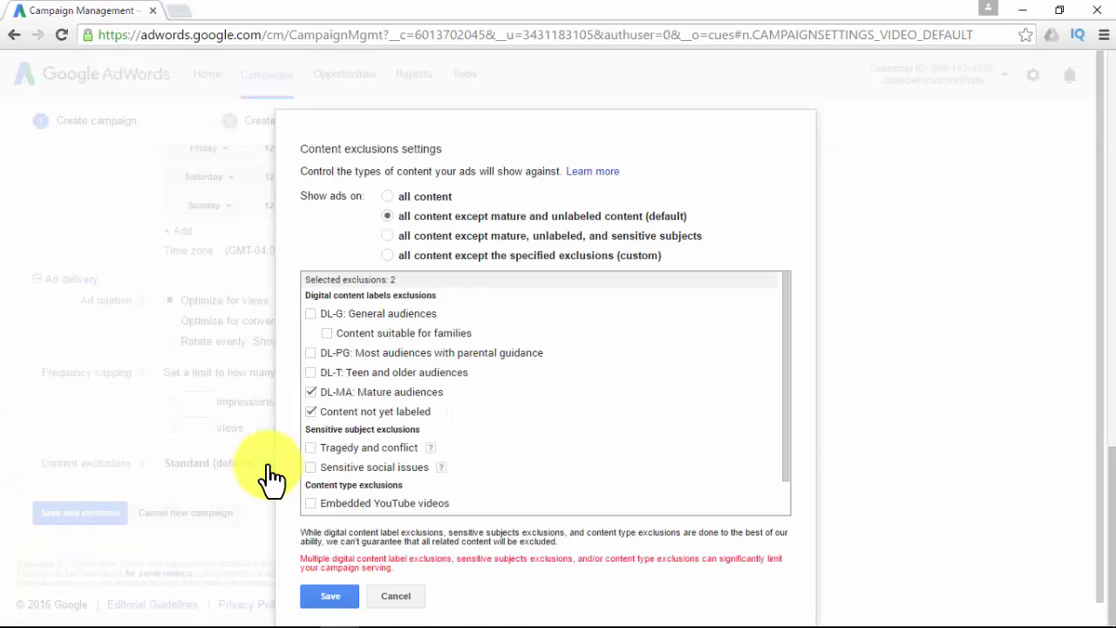
click(397, 598)
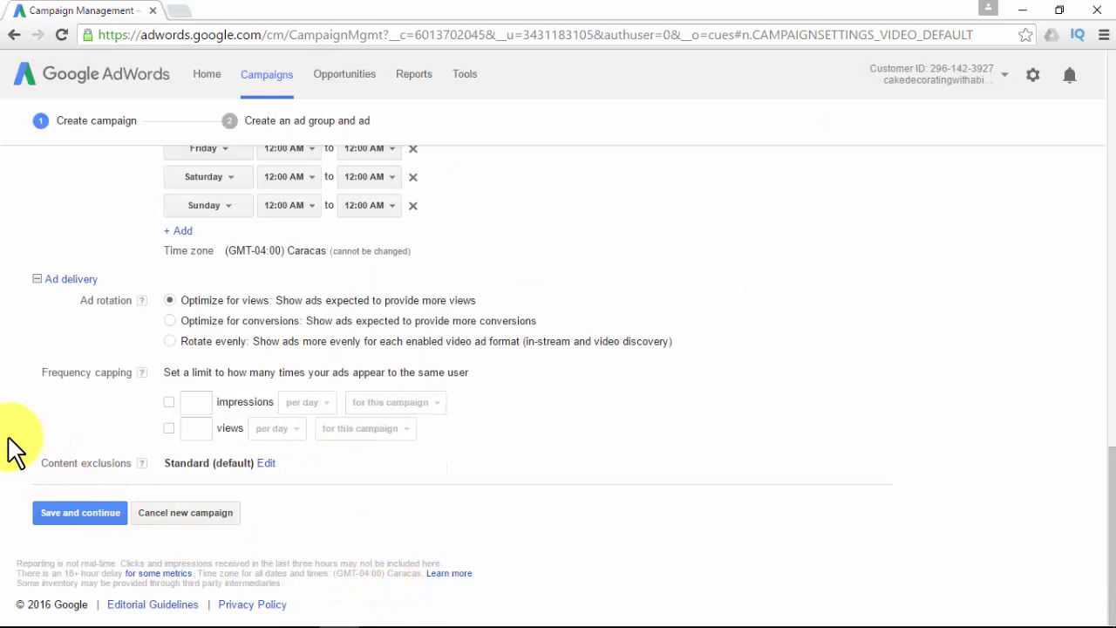
click(87, 515)
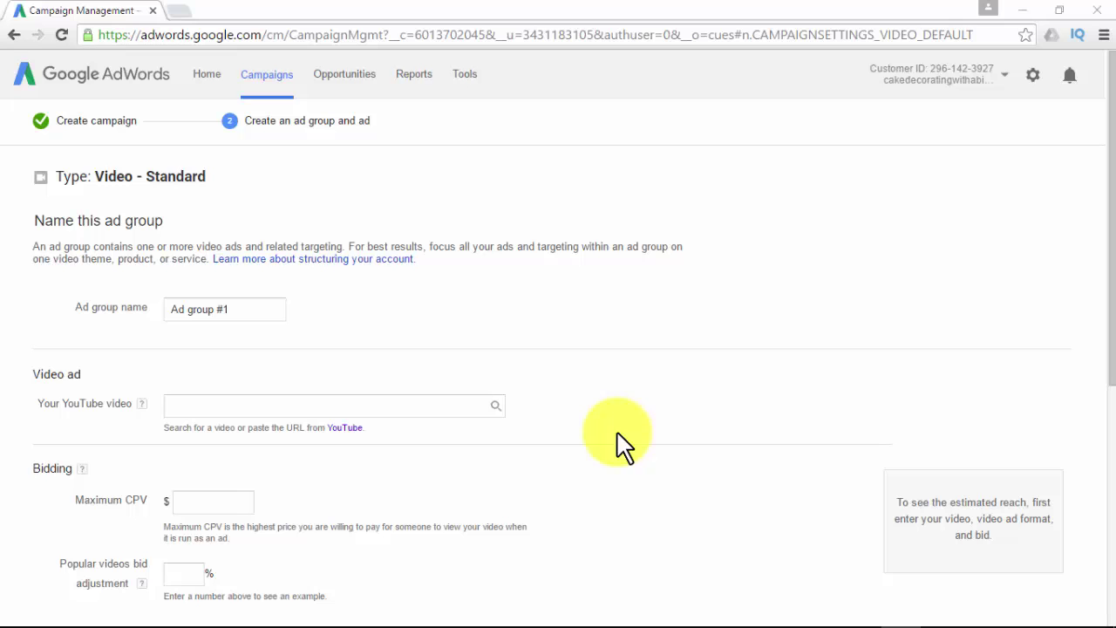
click(386, 403)
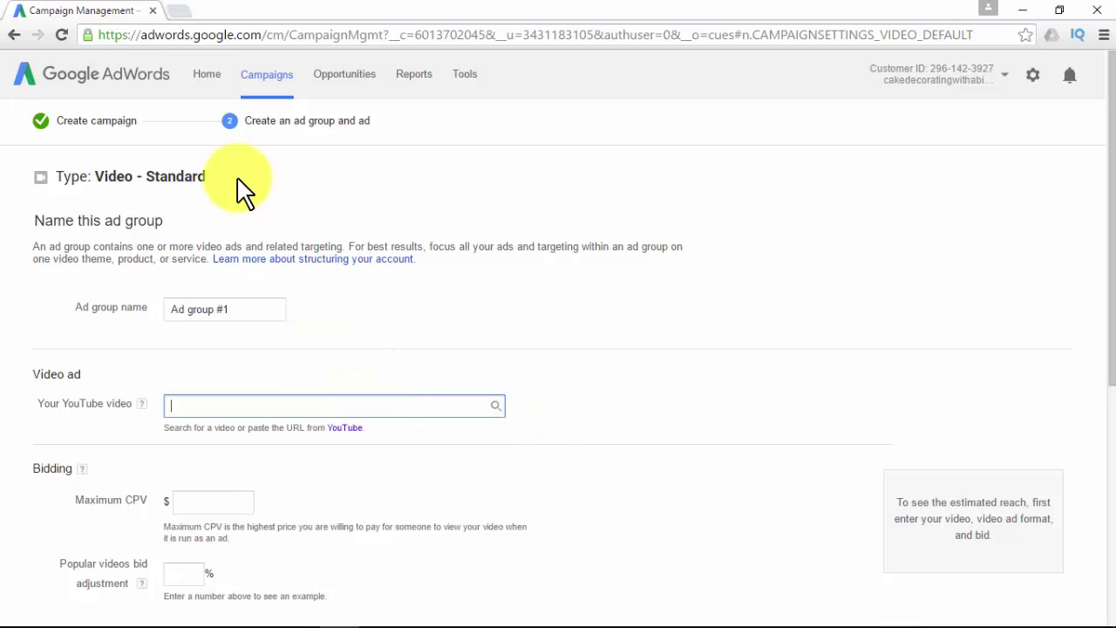
Step: In a new YouTube tab, open the cake decorating video from My Channel and take its URL
click(180, 11)
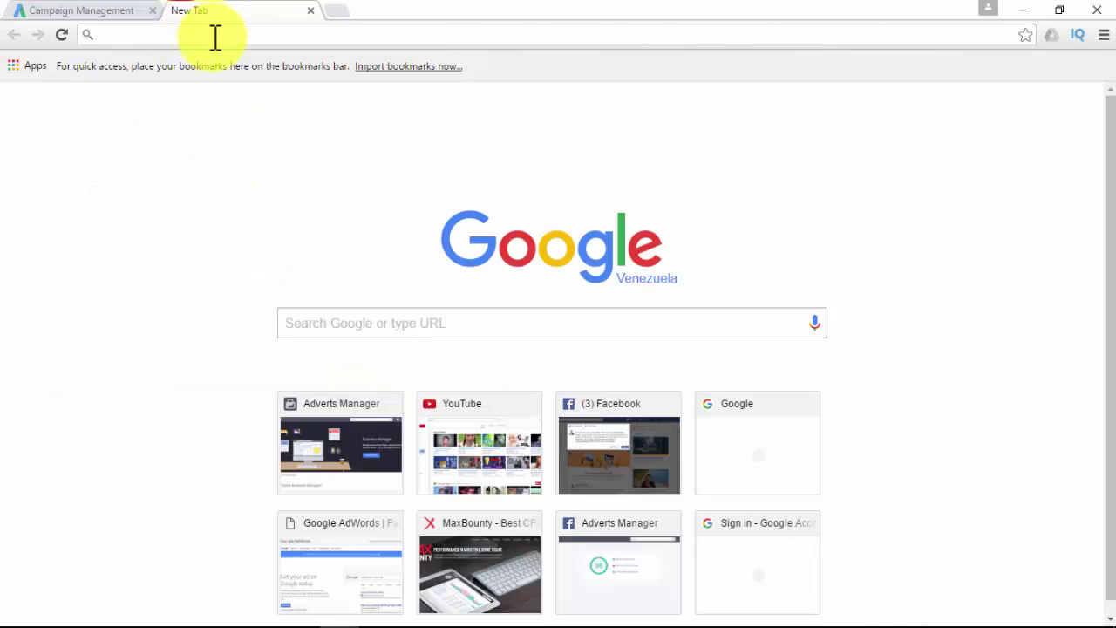
text(youtube.com)
key(Return)
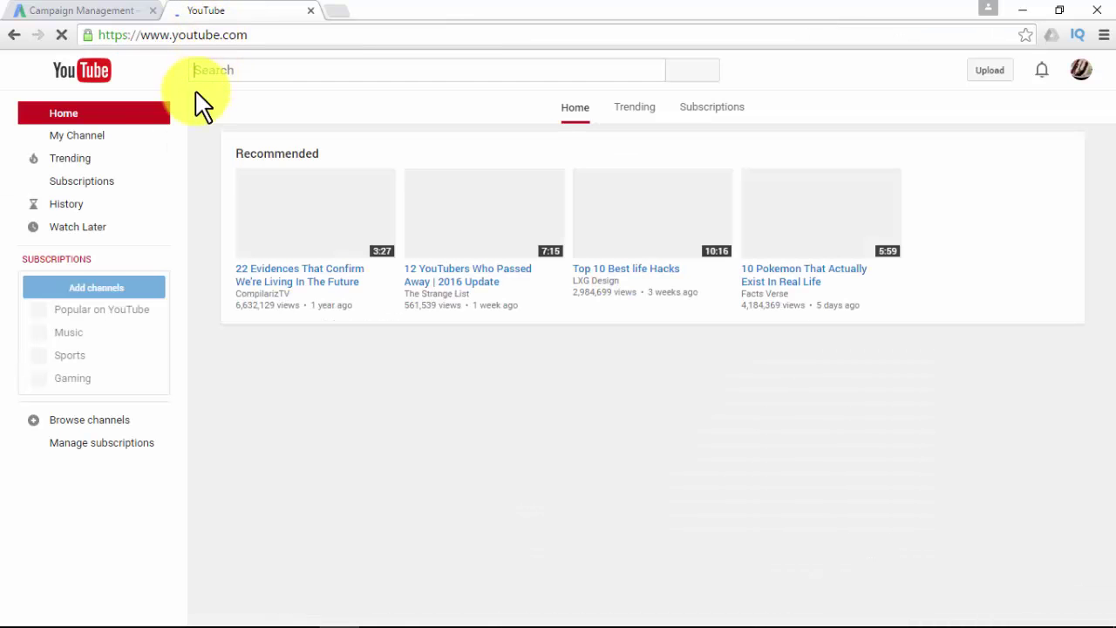
click(85, 142)
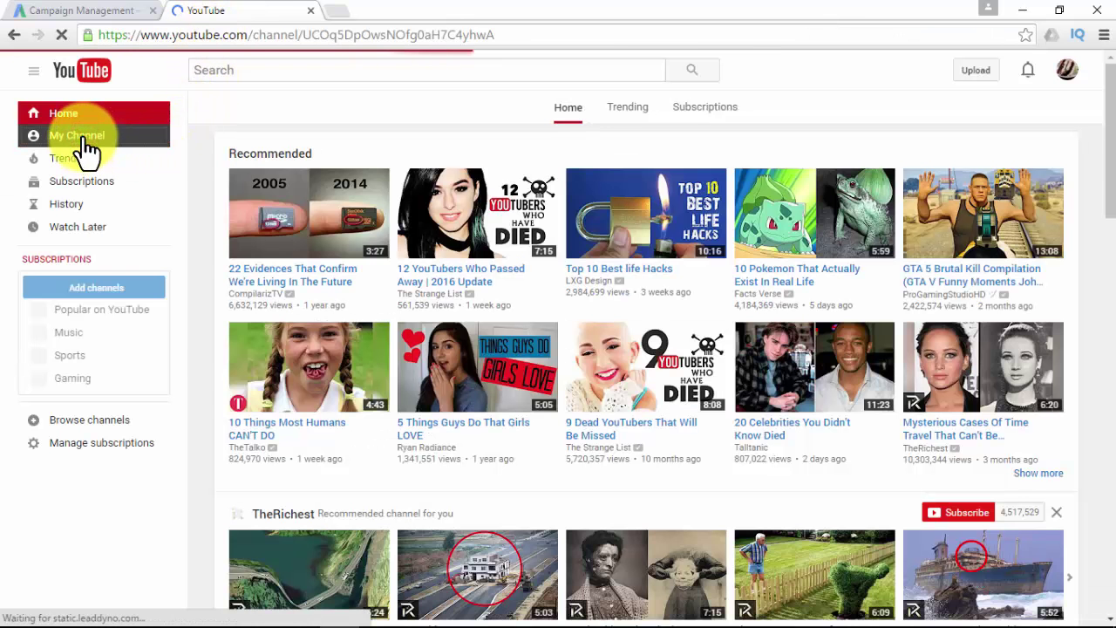
click(537, 435)
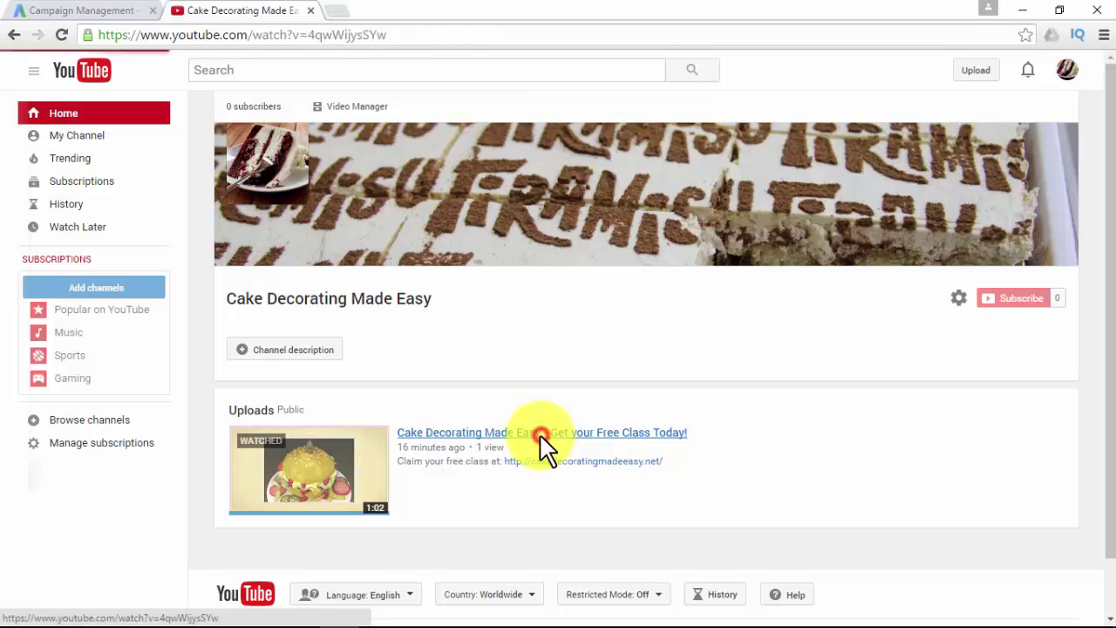
click(389, 37)
key(ctrl+c)
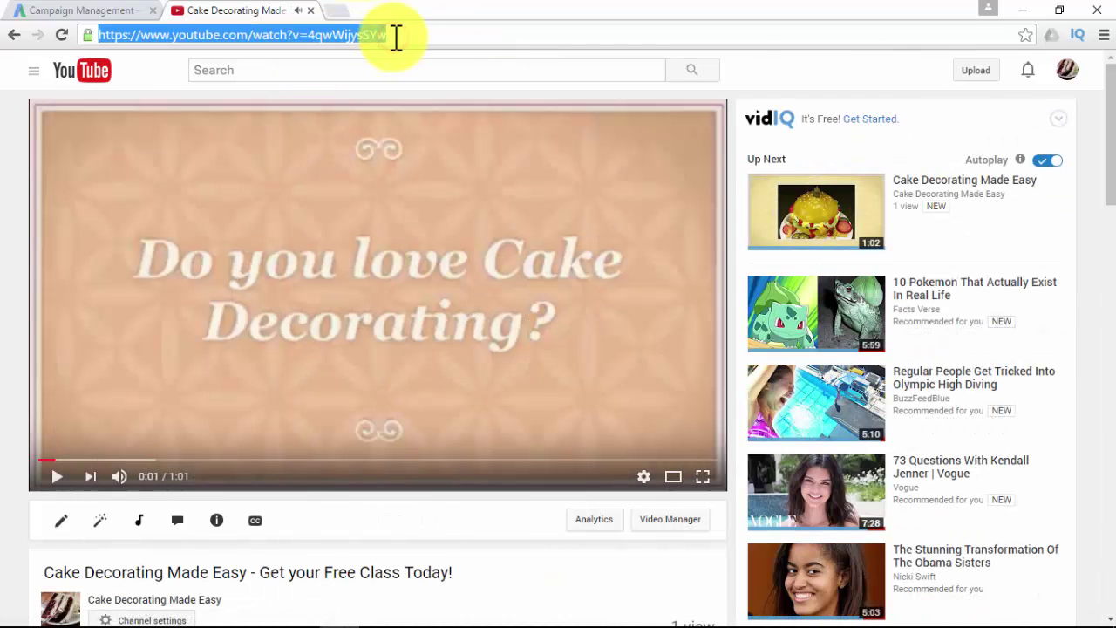
Step: Paste the video URL into the ad group's Your YouTube video field
click(122, 17)
click(262, 403)
key(ctrl+v)
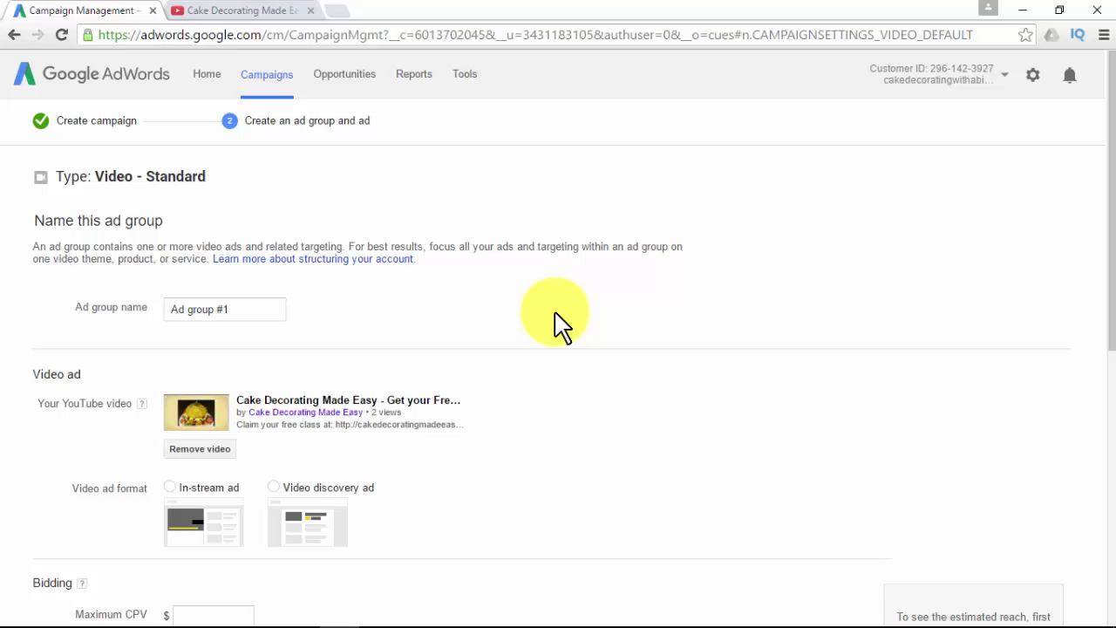
Step: Choose the In-stream ad format and scroll down to its URL, banner and ad name fields
scroll(555, 313, down, 3)
click(171, 243)
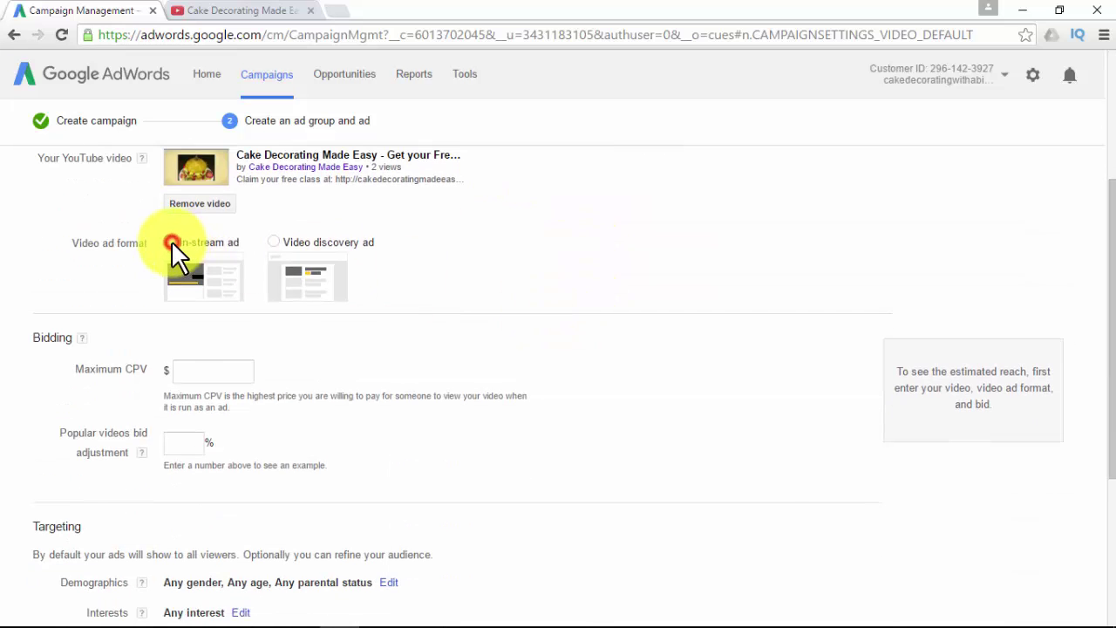
scroll(445, 306, down, 1)
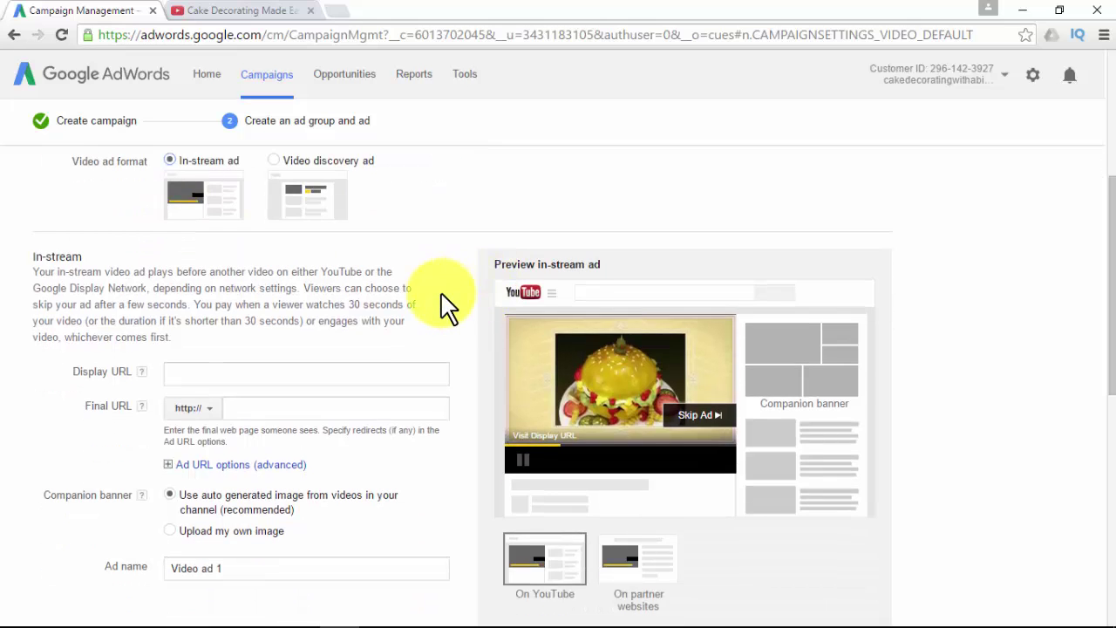
scroll(441, 296, down, 1)
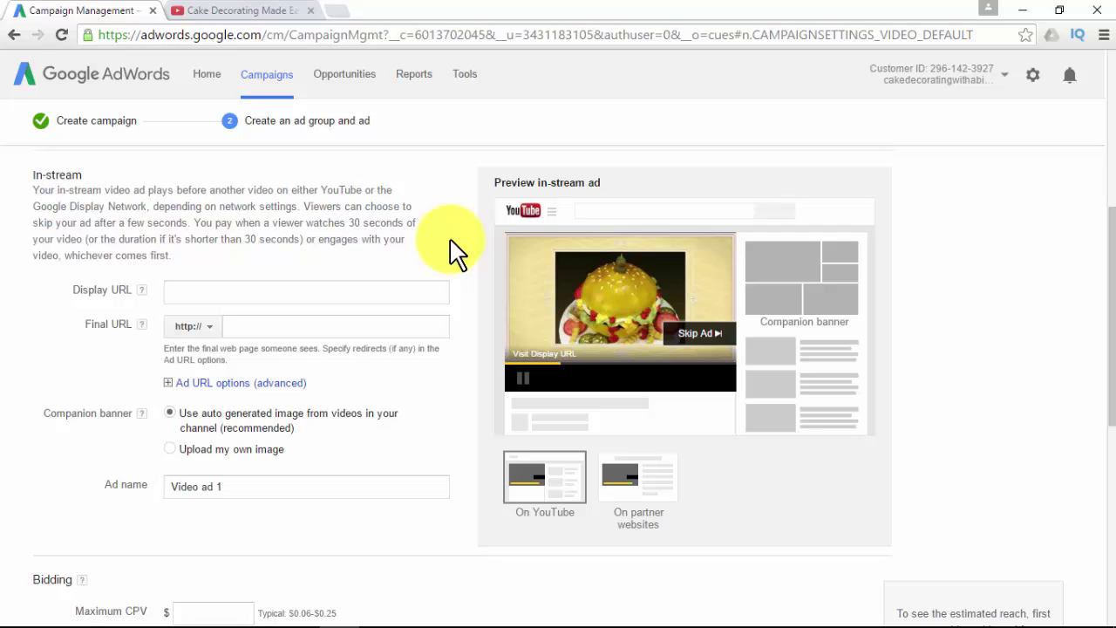
Step: Enter 'CakeDecoratingMadeEasy.net' as the display URL
click(344, 288)
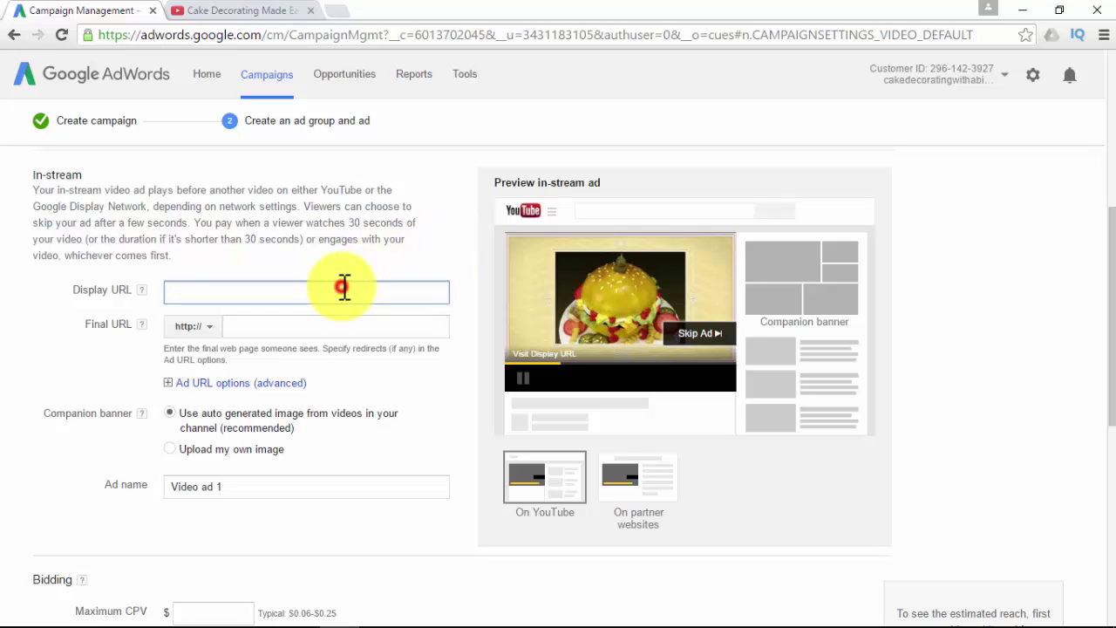
text(CakeD)
text(eco)
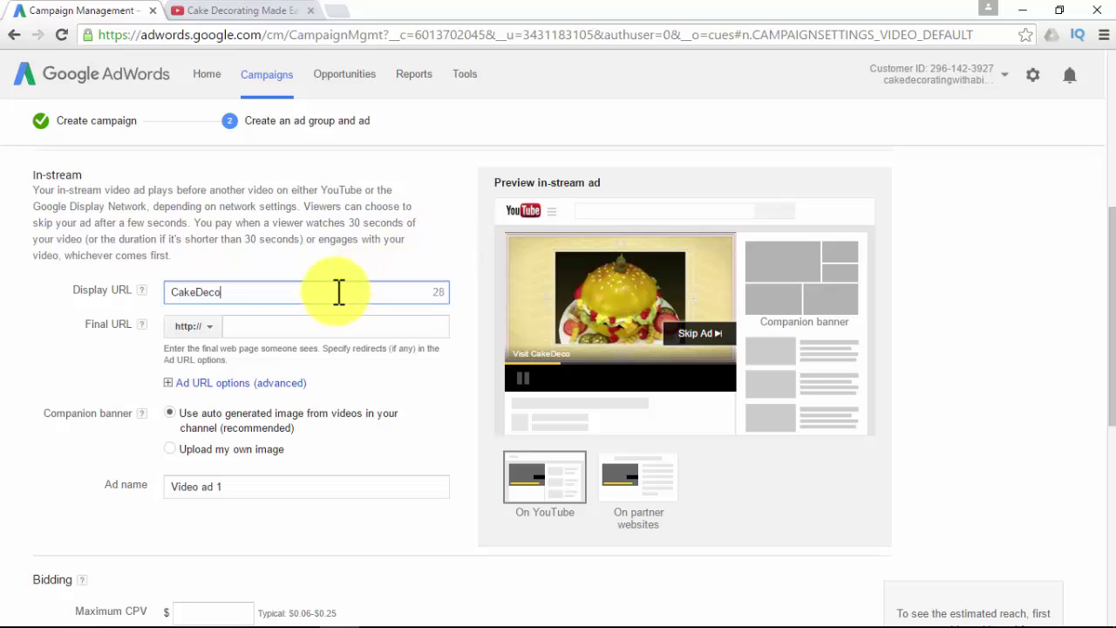
text(ratingMadeEasy)
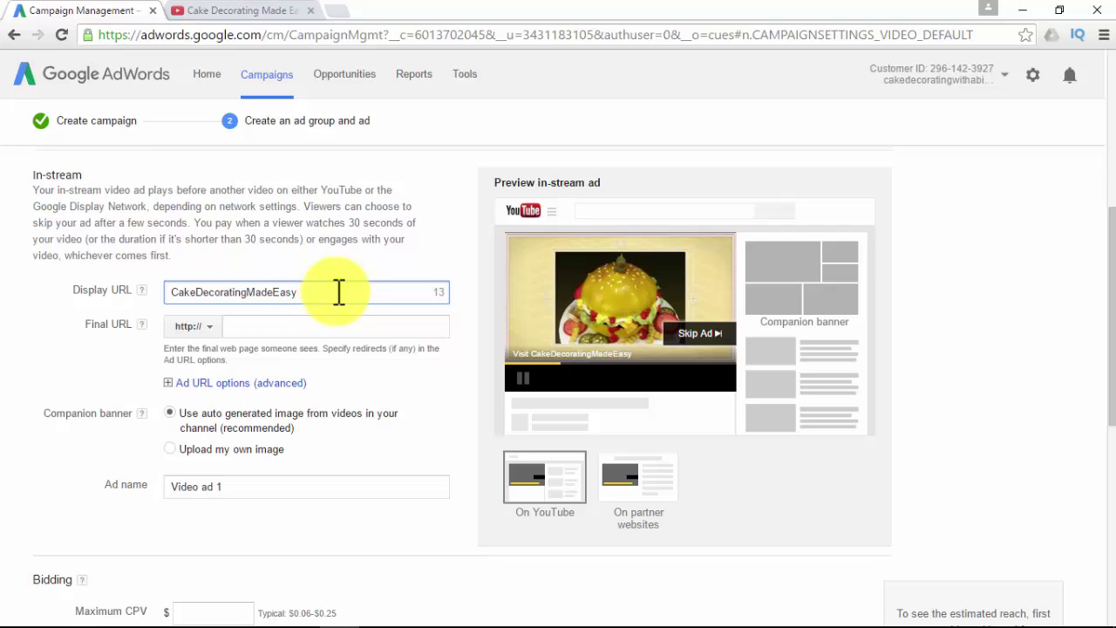
text(.net)
Step: Replace the final URL with cakedecoratingmadeeasy.net/freeclass and check the advanced URL options
click(310, 326)
drag(380, 327, 224, 324)
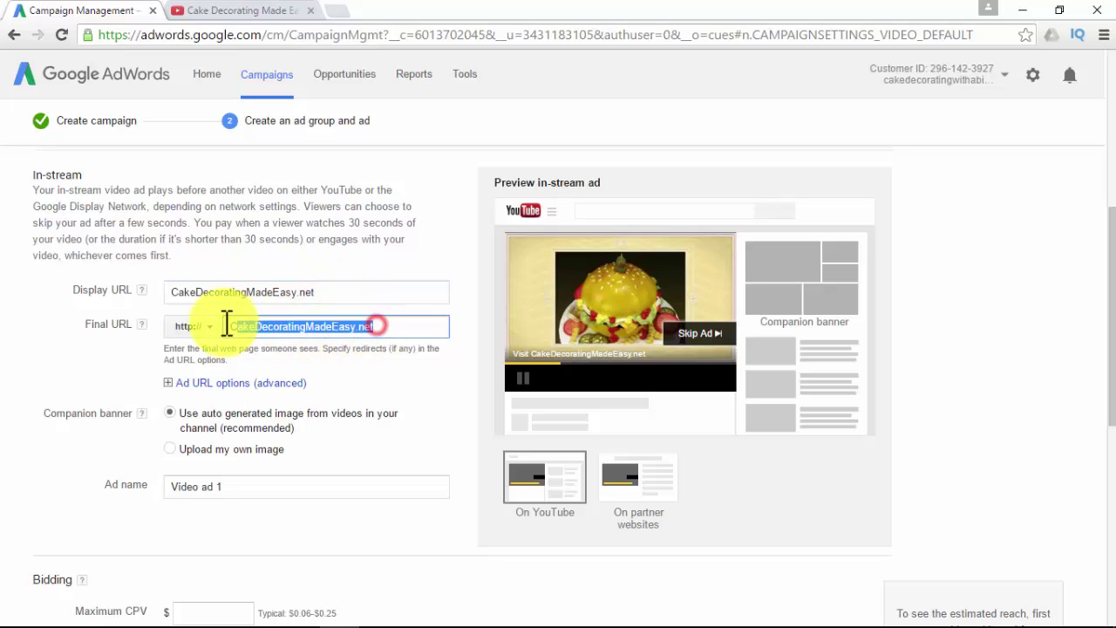
text(cakedecorat)
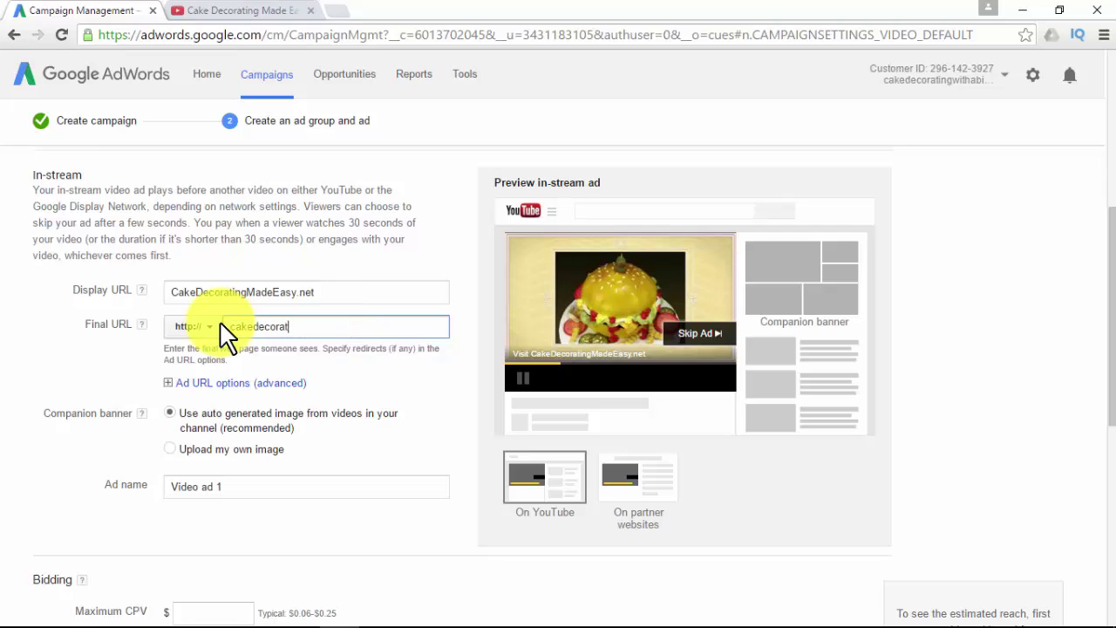
text(ingmadeeasy.net)
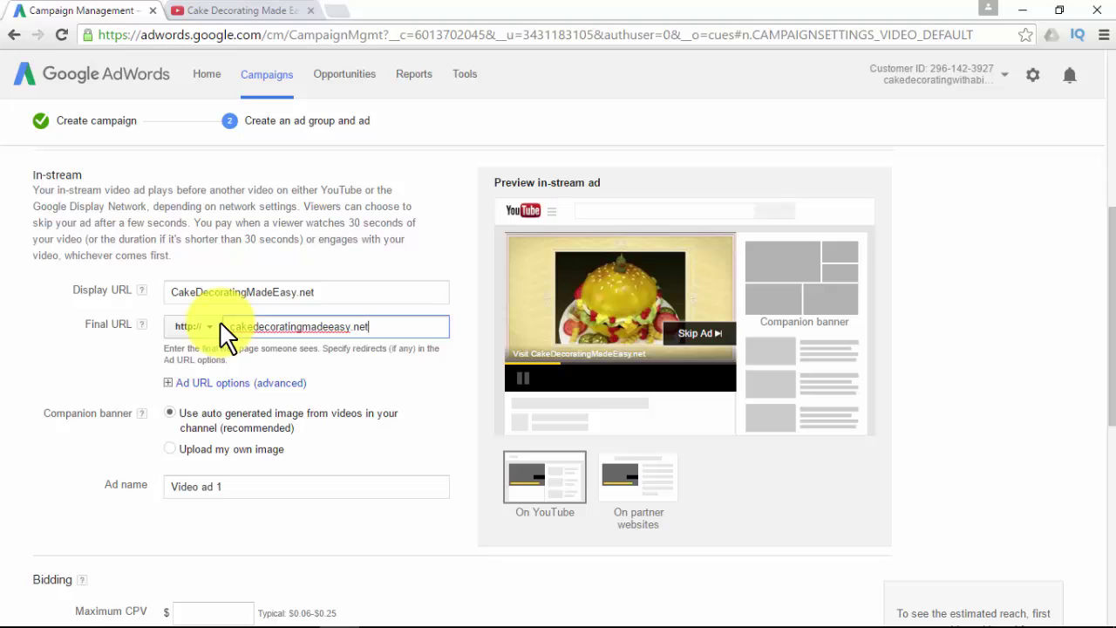
text(/freeclass)
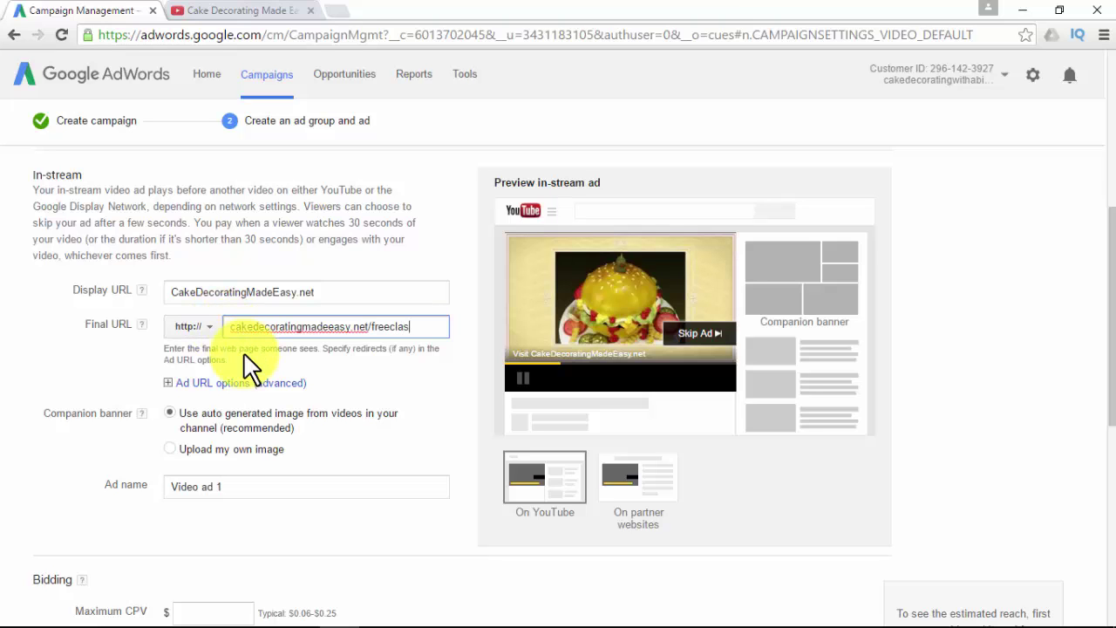
click(170, 383)
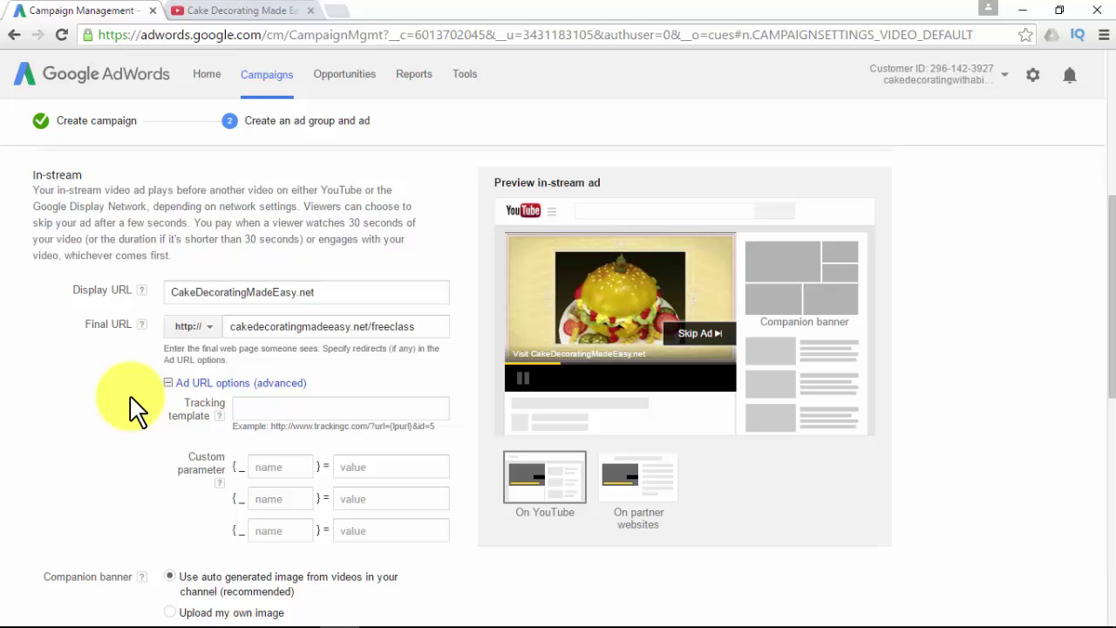
click(168, 385)
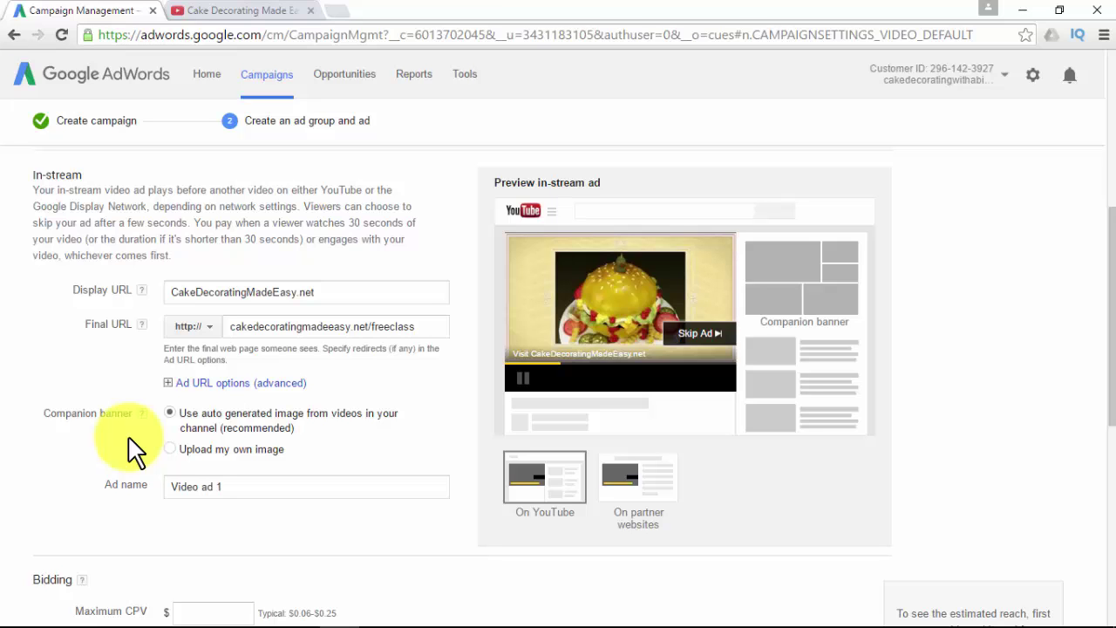
scroll(131, 445, up, 5)
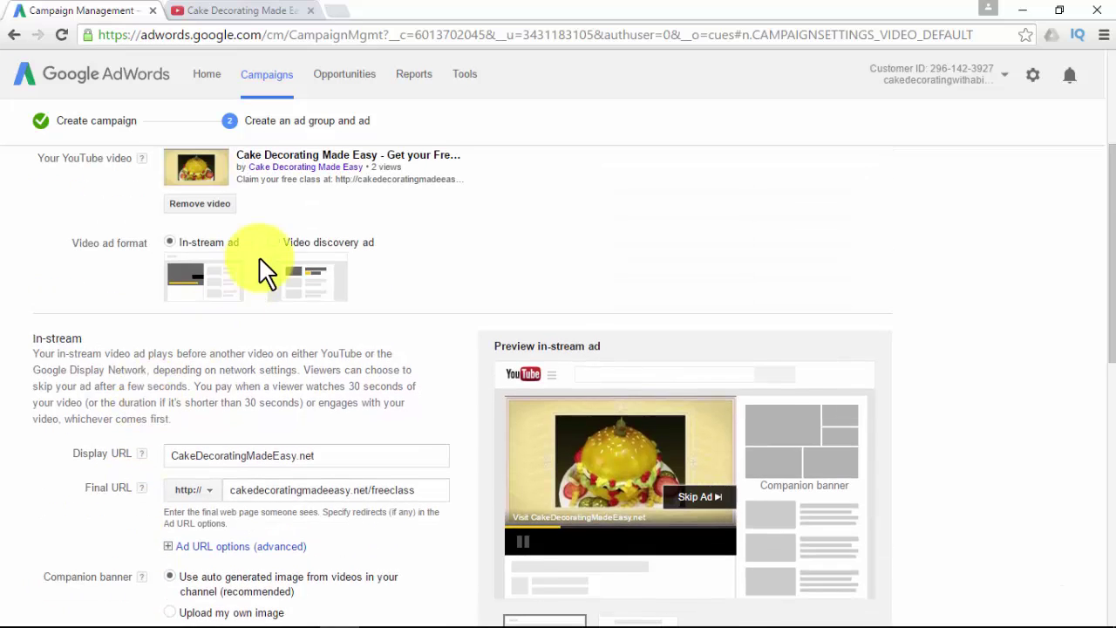
click(274, 242)
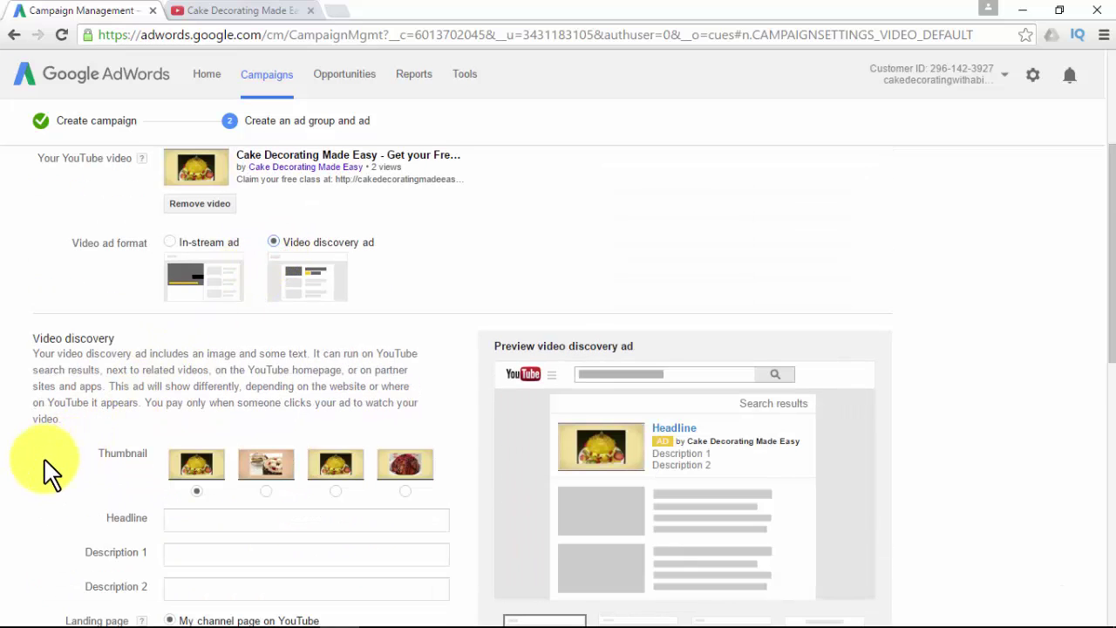
scroll(49, 473, down, 1)
scroll(48, 472, down, 1)
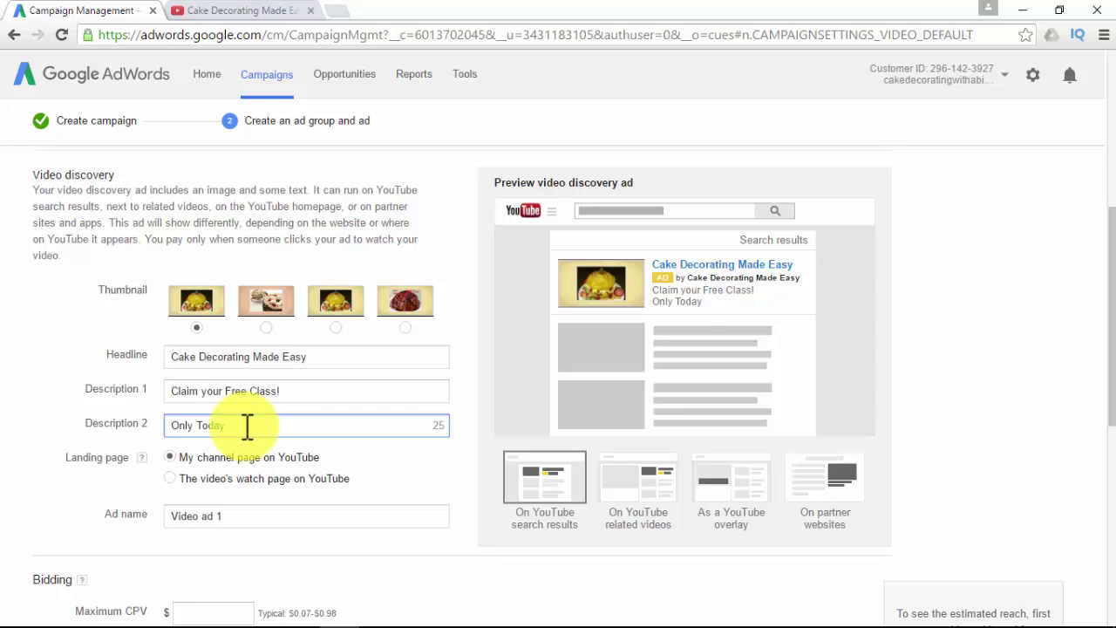
click(648, 509)
click(731, 484)
click(823, 494)
click(553, 478)
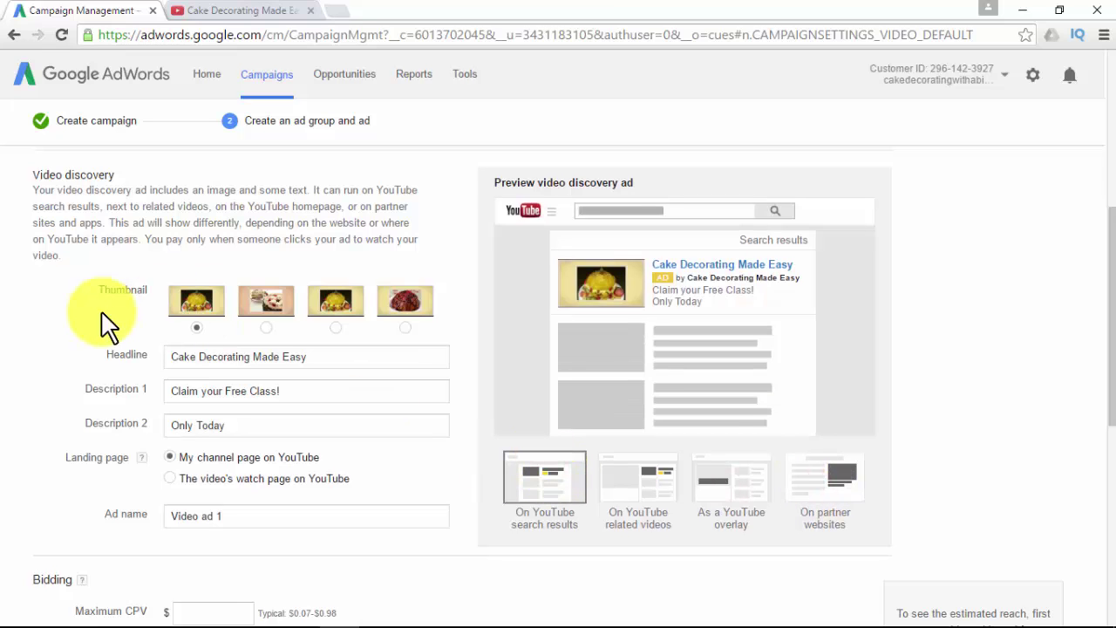
scroll(131, 288, up, 2)
click(171, 241)
Step: Scroll through the in-stream ad settings and click into the ad name field
scroll(157, 366, down, 1)
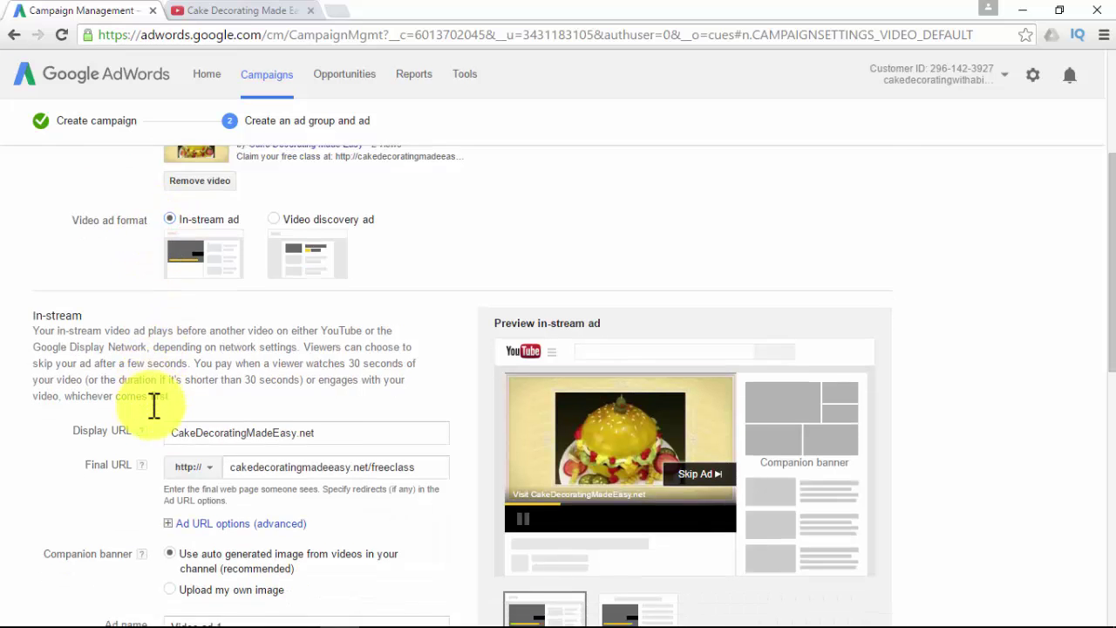
scroll(153, 405, down, 2)
scroll(51, 417, down, 4)
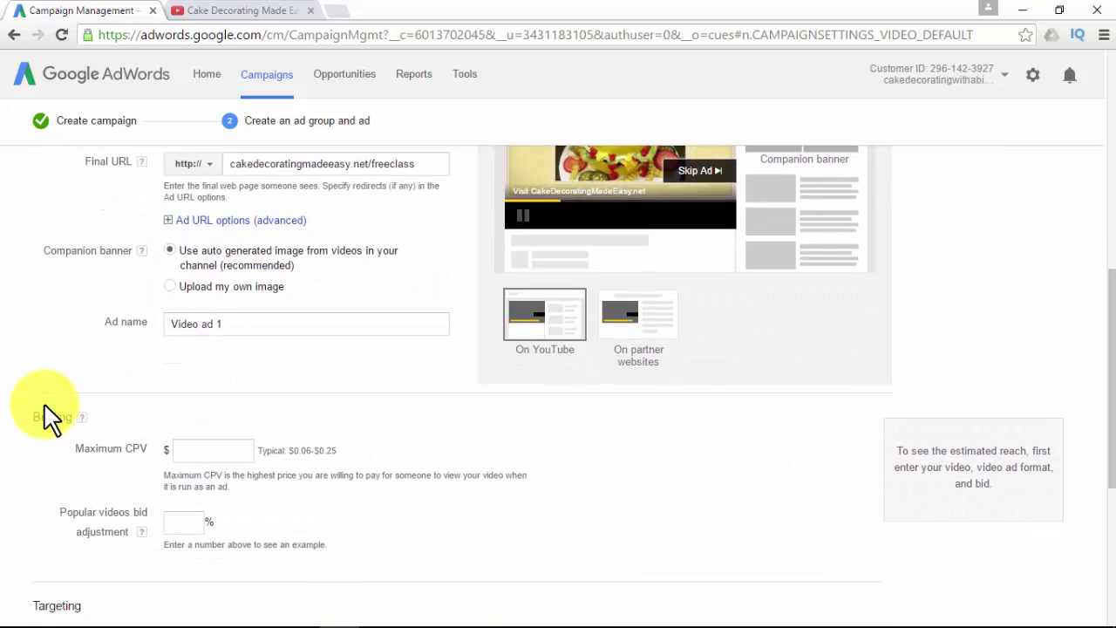
scroll(26, 410, down, 2)
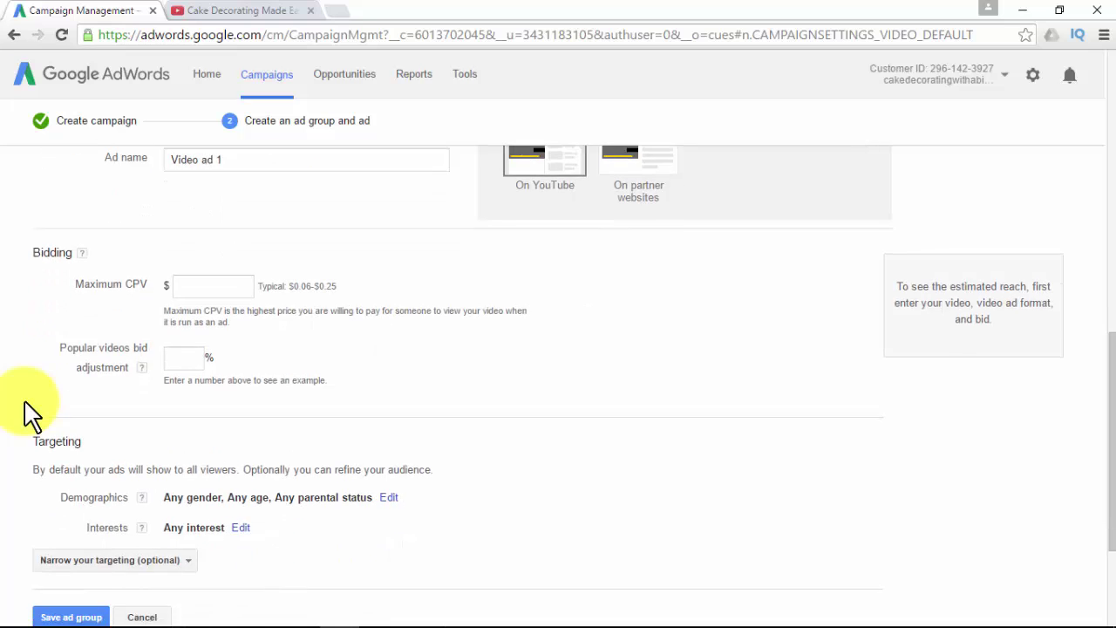
scroll(53, 392, up, 2)
click(252, 246)
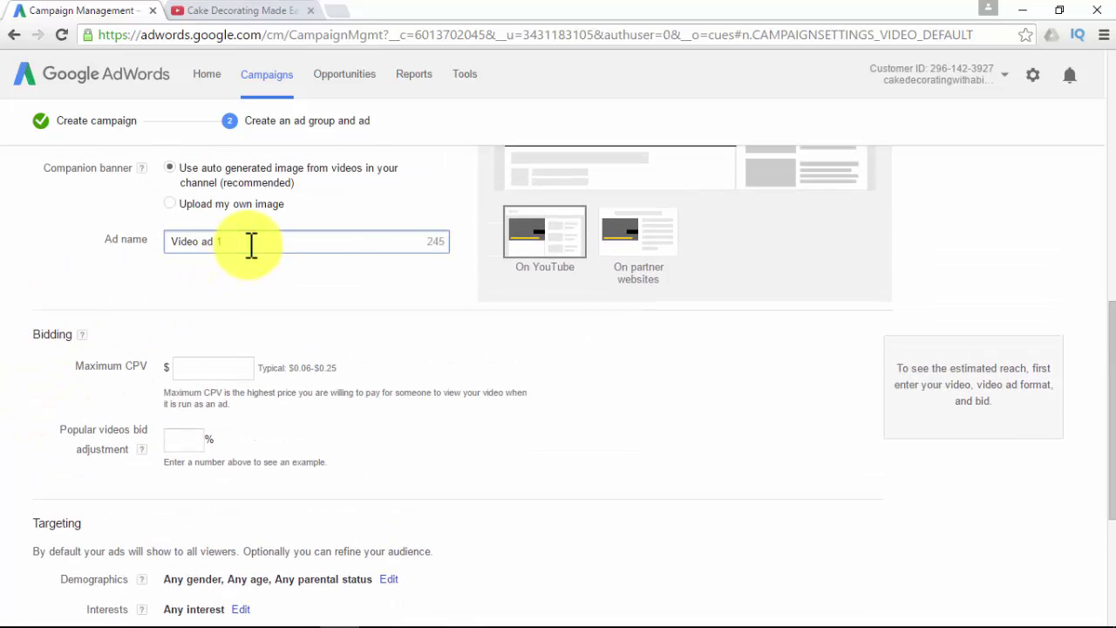
Step: Enter a maximum CPV bid of 0.06, then correct it to $0.01
scroll(99, 356, down, 1)
click(220, 288)
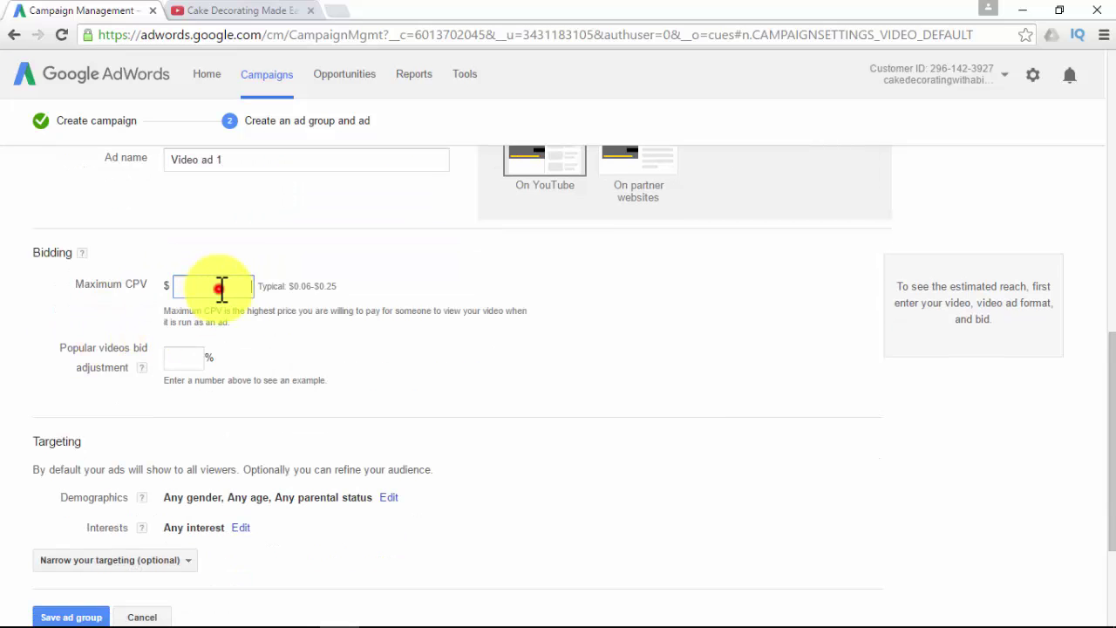
text(0.06)
click(334, 336)
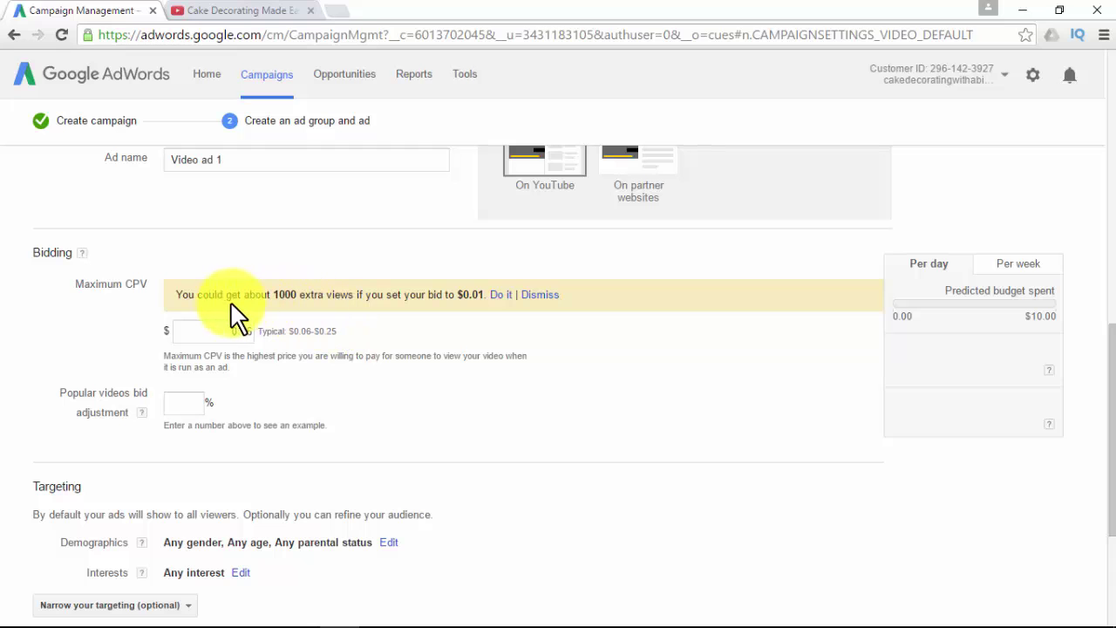
click(251, 330)
key(BackSpace)
text(1)
click(389, 359)
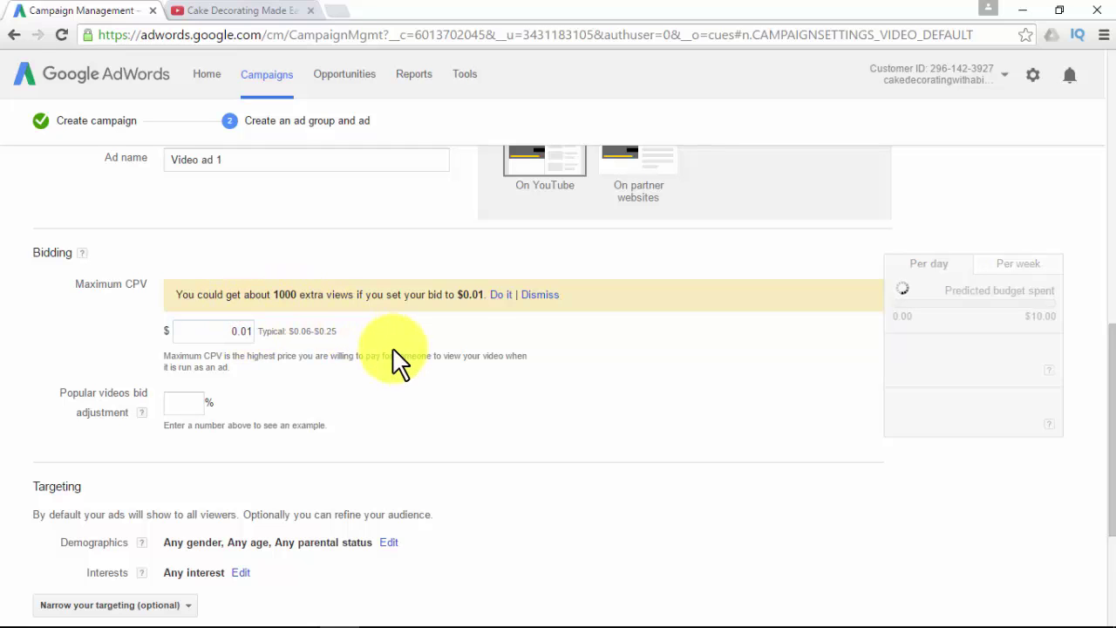
Step: Open the Narrow your targeting list to add Keywords and Topics beyond Cooking Enthusiasts
scroll(385, 351, down, 3)
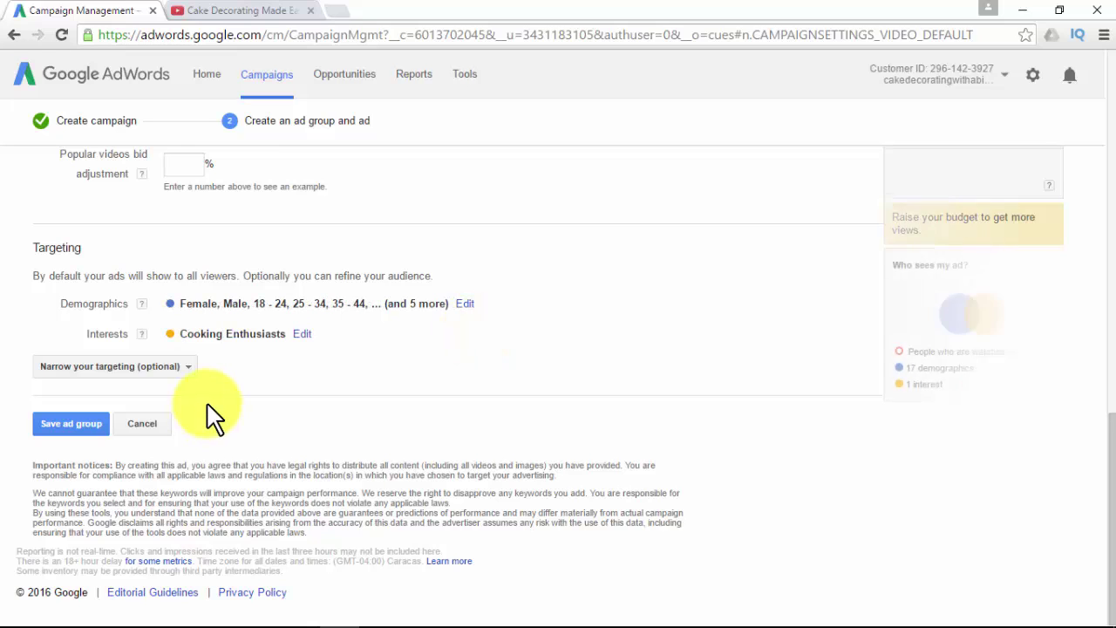
click(188, 366)
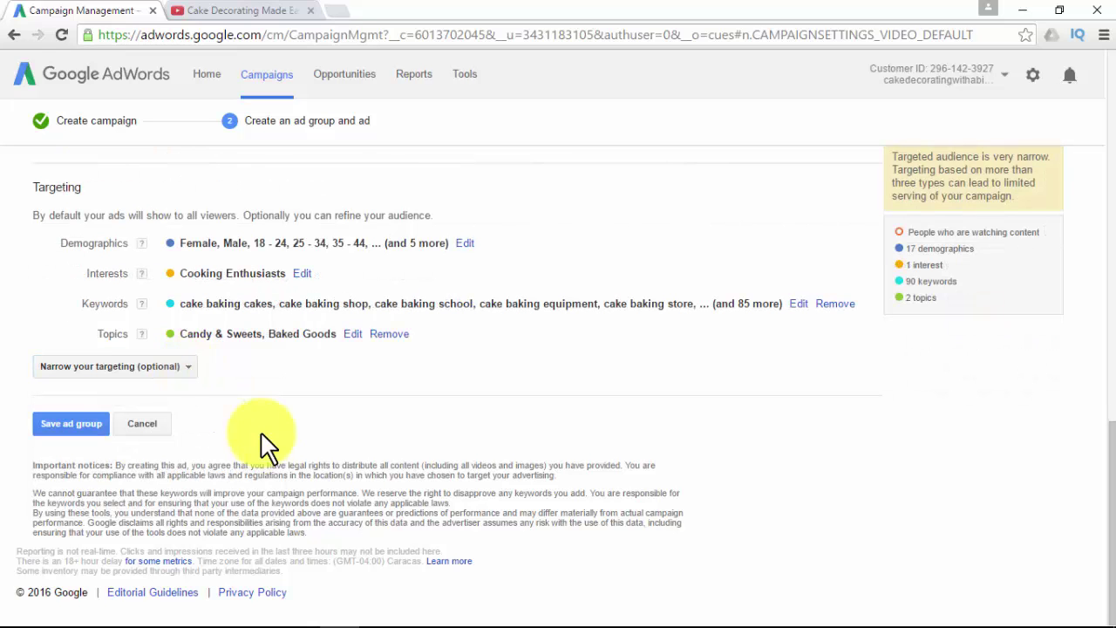
Step: Save the in-stream ad group as Ad group #1 with a $0.01 max CPV bid
click(85, 426)
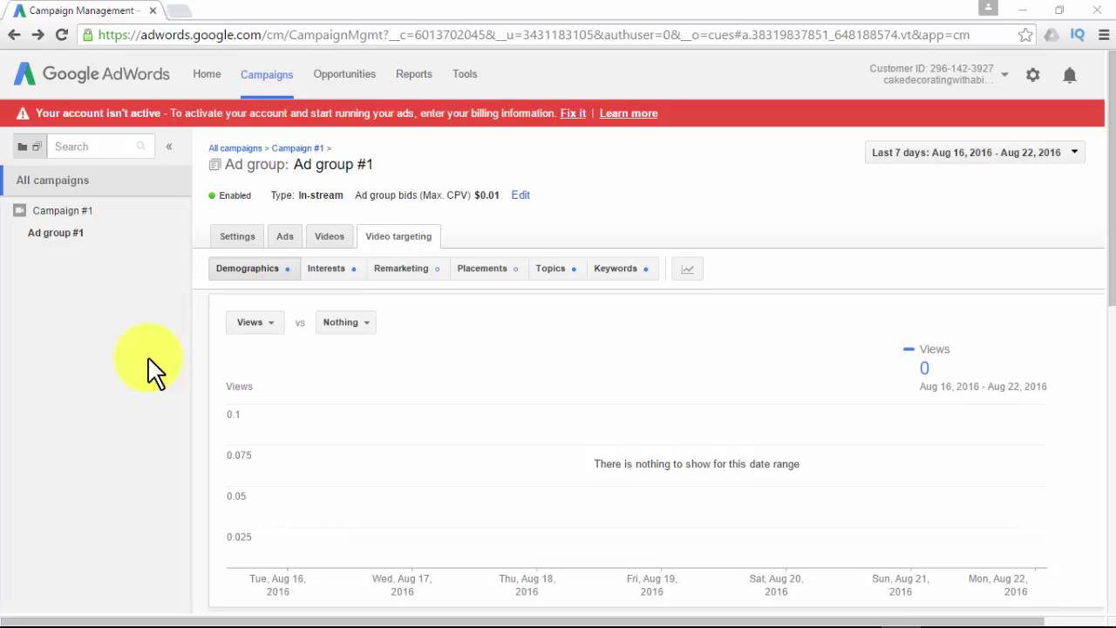
click(208, 75)
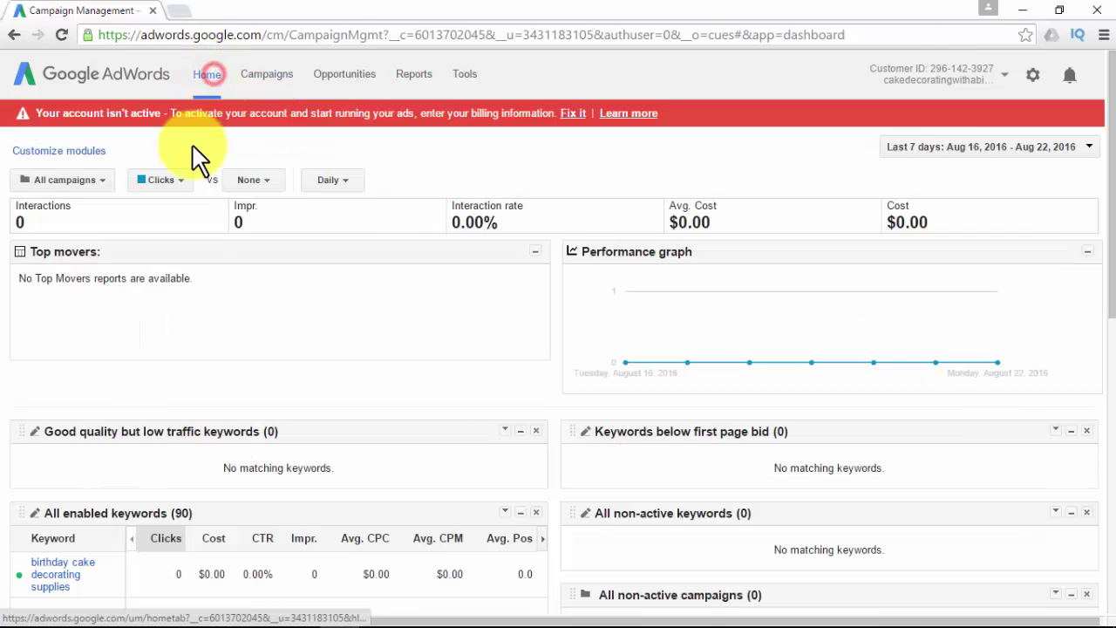
scroll(224, 287, down, 6)
scroll(593, 445, down, 2)
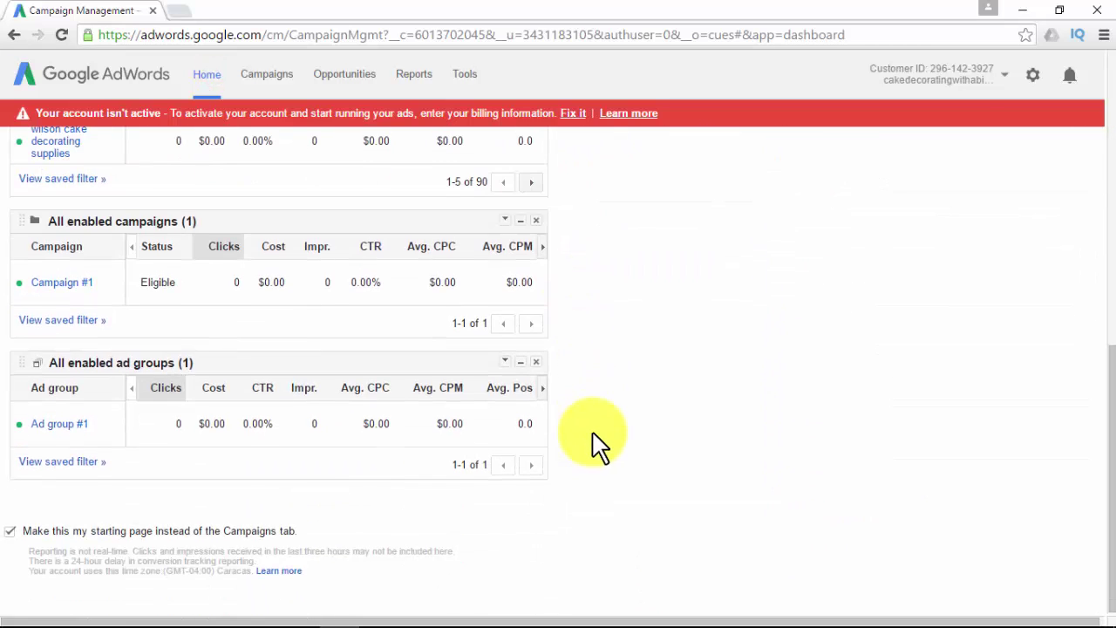
scroll(590, 443, up, 3)
scroll(590, 454, up, 4)
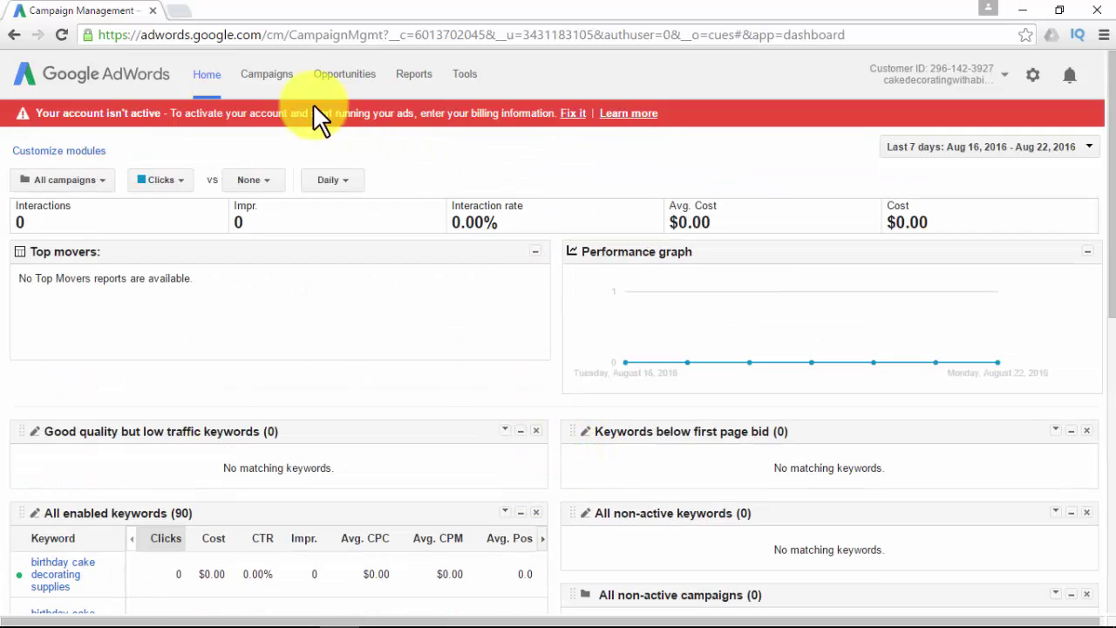
click(258, 76)
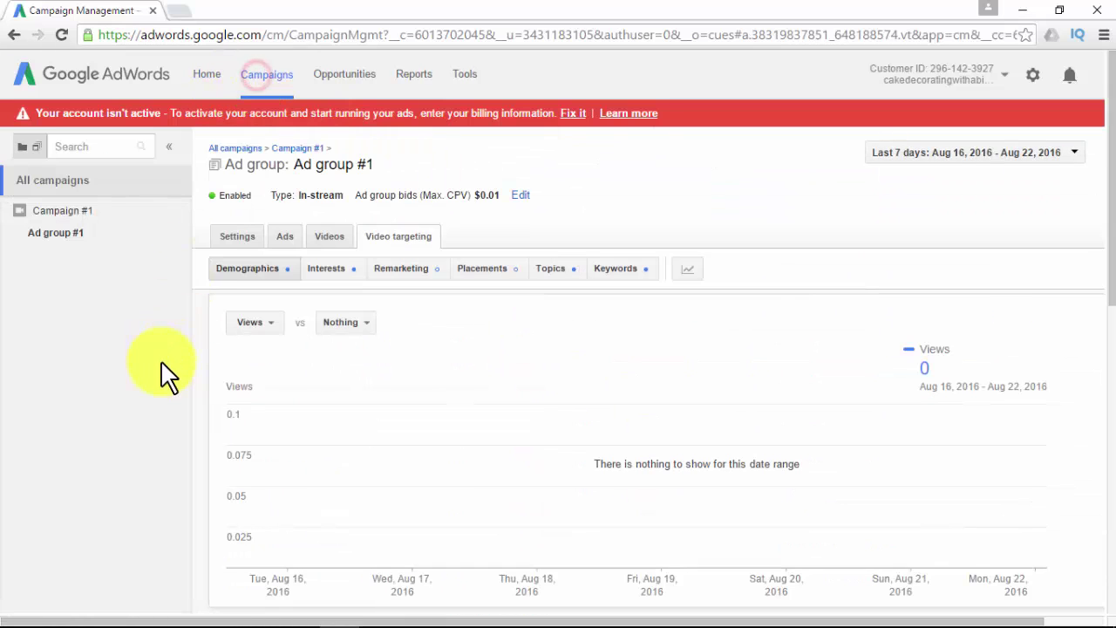
scroll(168, 375, down, 10)
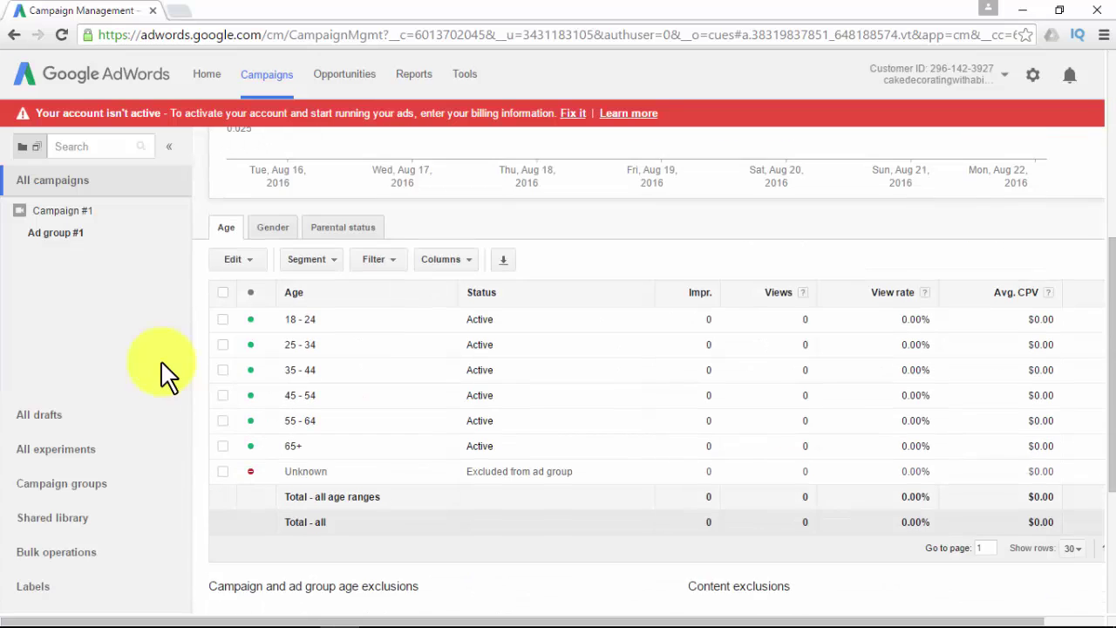
scroll(168, 375, up, 10)
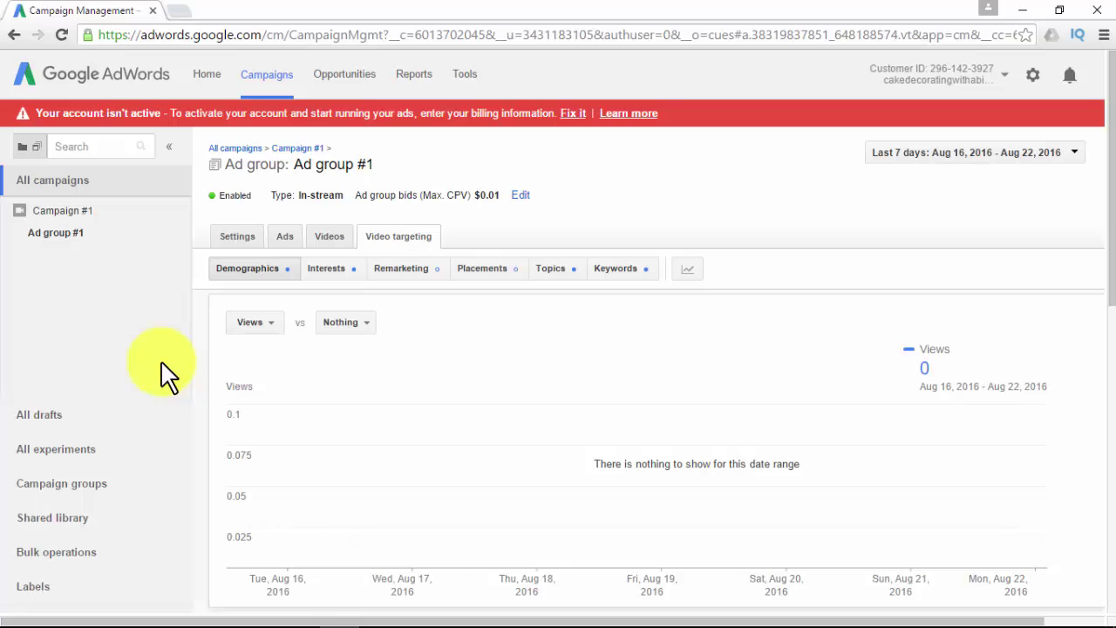
Step: Show the Opportunities tab, which lists none until billing information is submitted
click(344, 75)
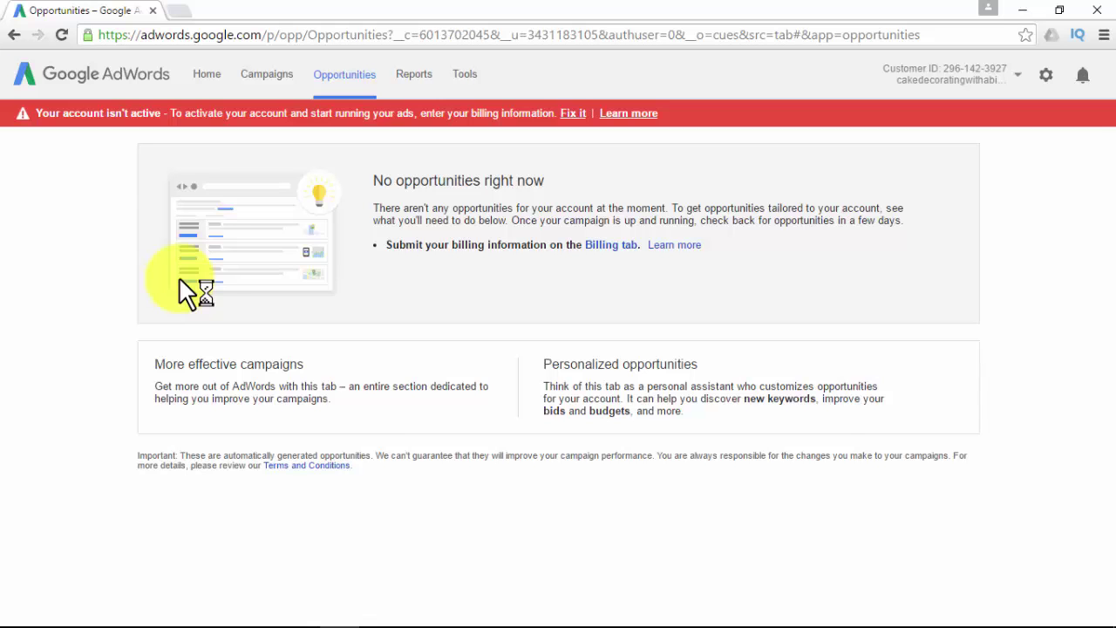
Step: Open Reports, dismiss the report-building guide and confirm 'Yes, exit' back to the reports list
click(409, 83)
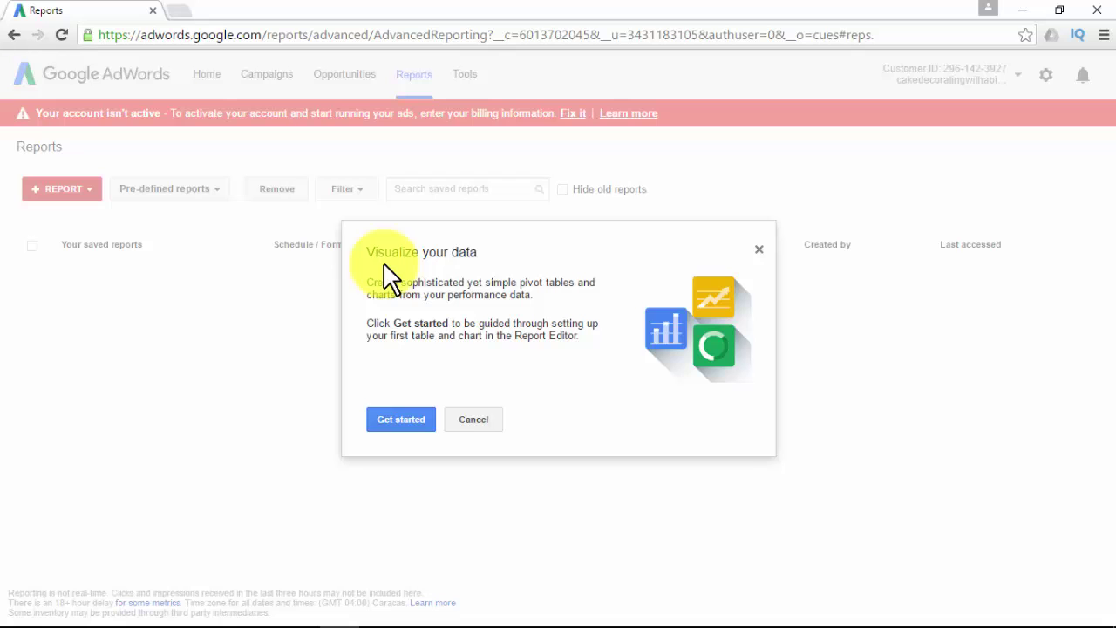
click(472, 420)
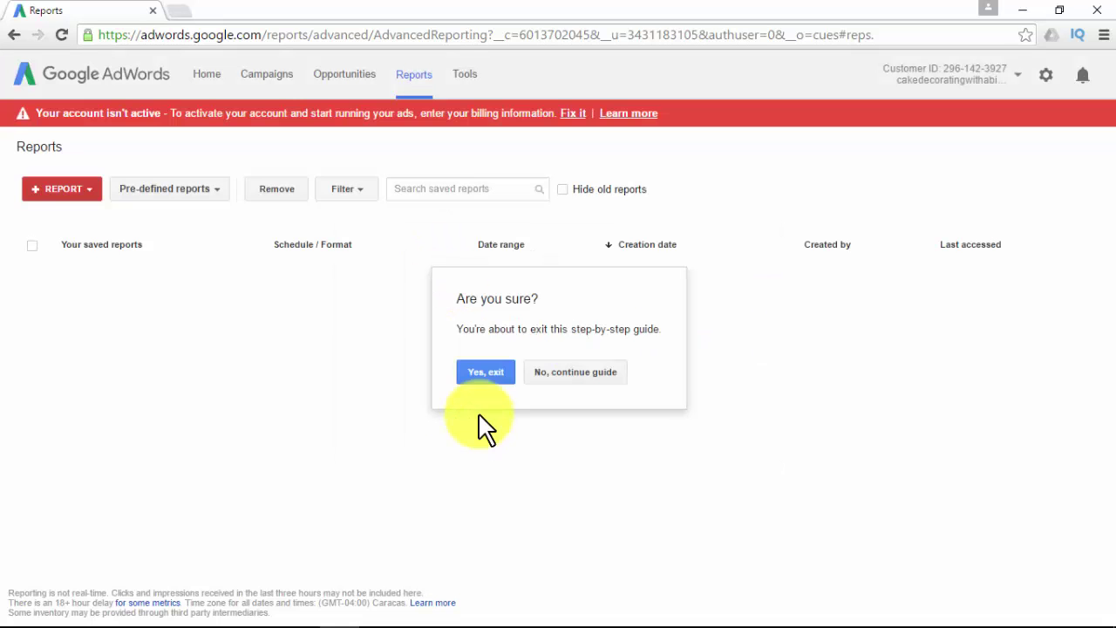
click(485, 373)
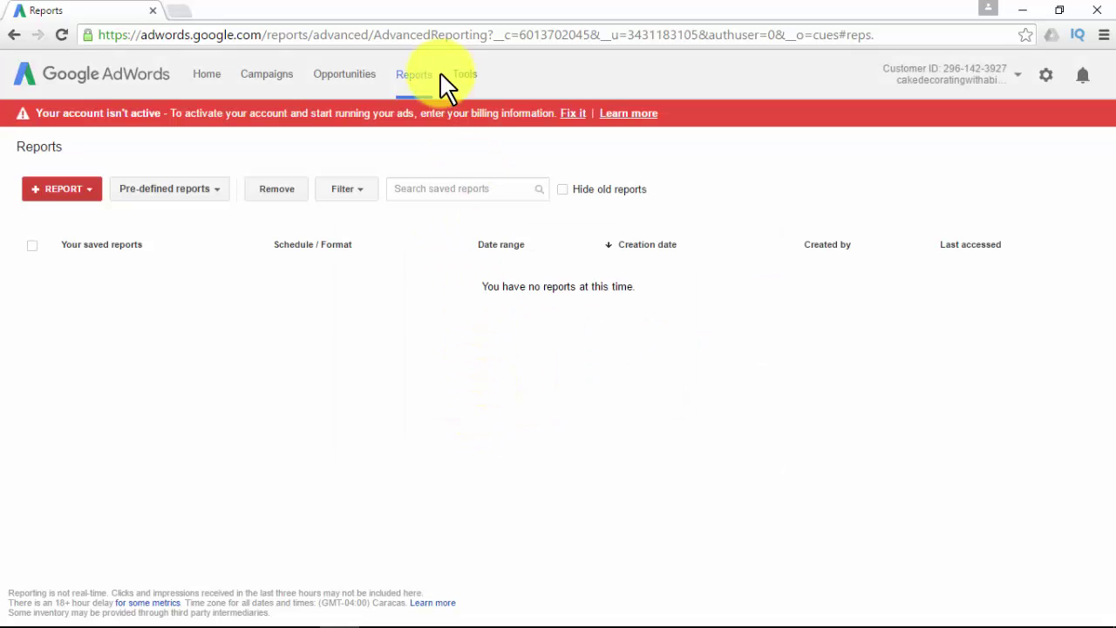
Step: Browse the Tools list, settings gear menu and notifications, then go to the All campaigns overview
click(466, 84)
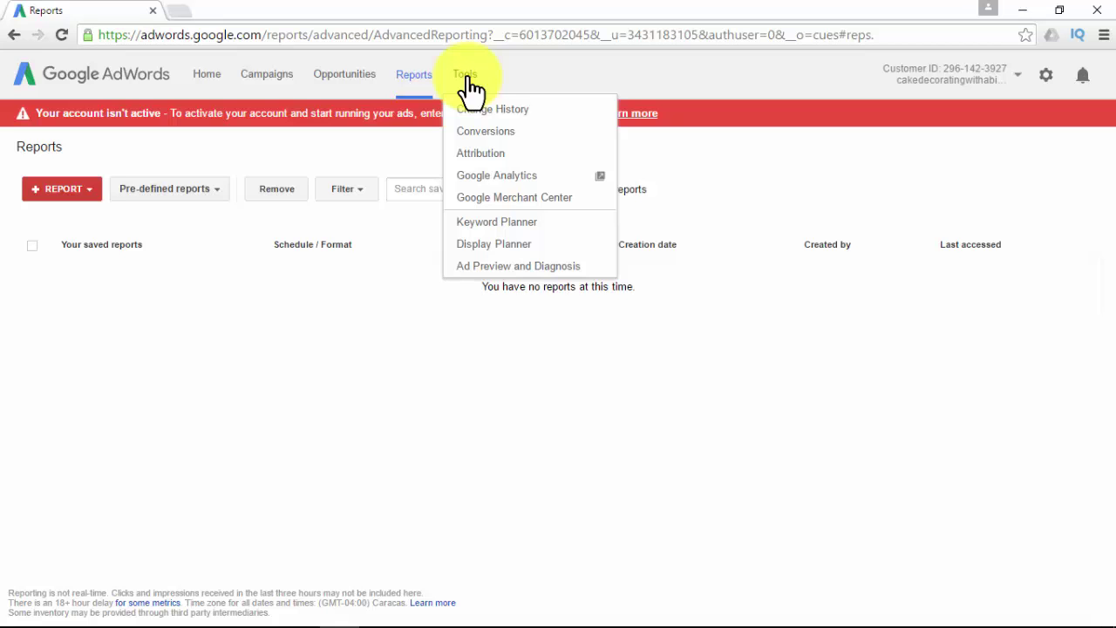
click(824, 79)
click(1046, 77)
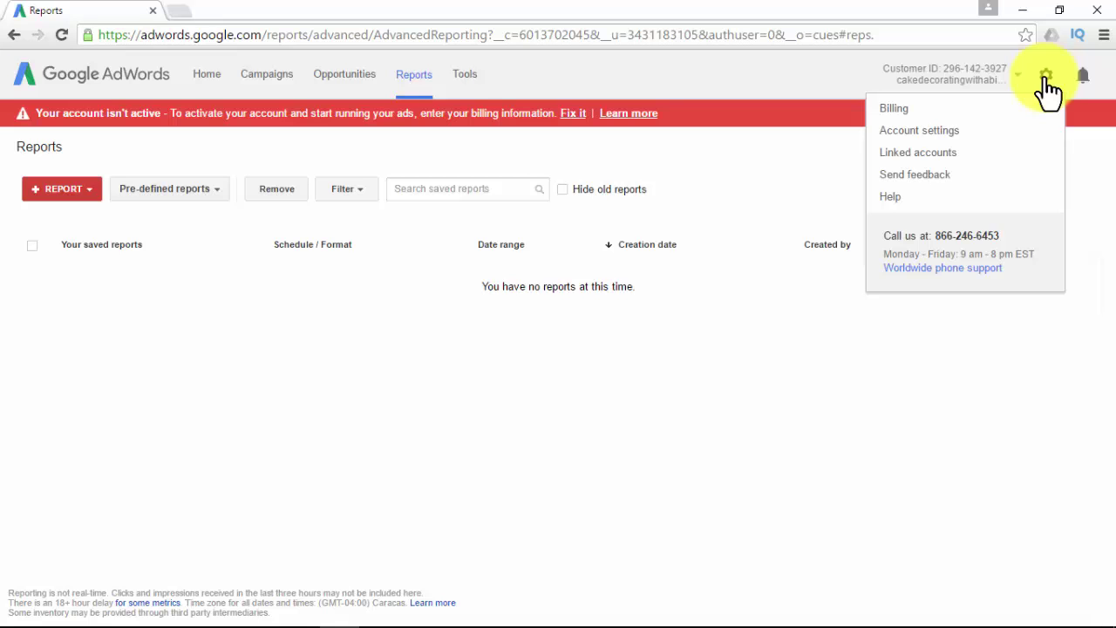
click(1083, 77)
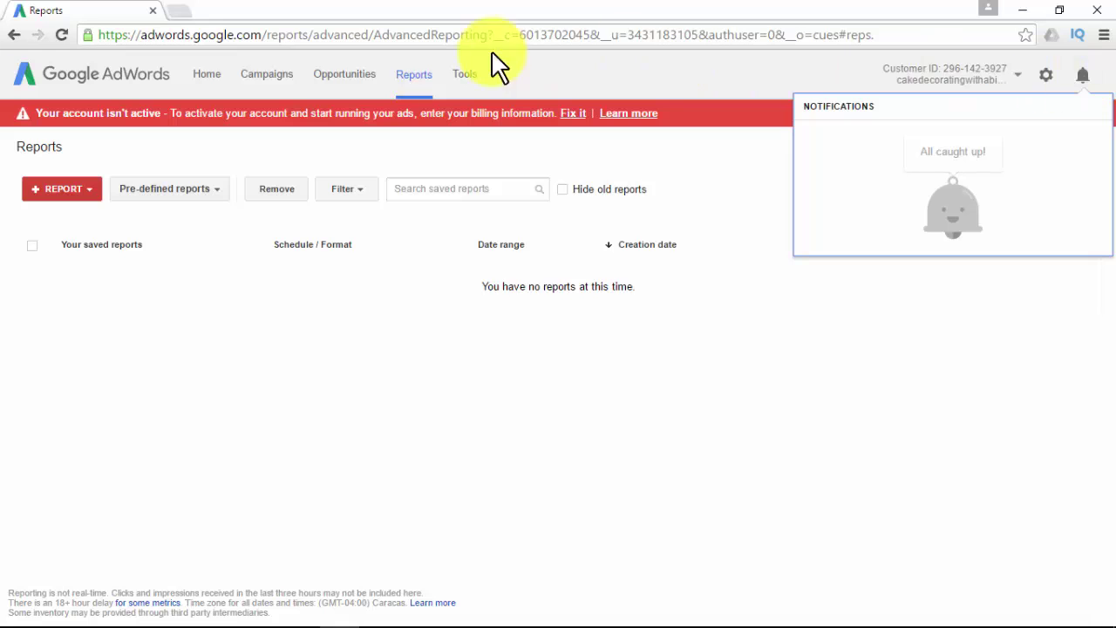
click(271, 77)
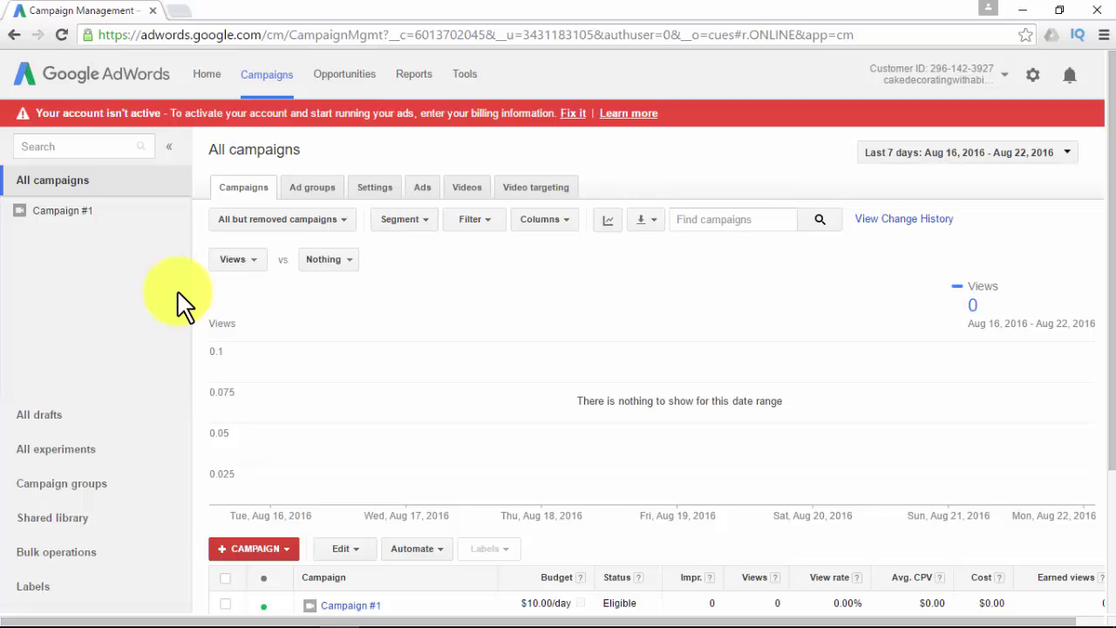
Step: Go to Campaign #1's Ad group #1, back out of editing under-review Video ad 1, and show Video targeting
click(77, 213)
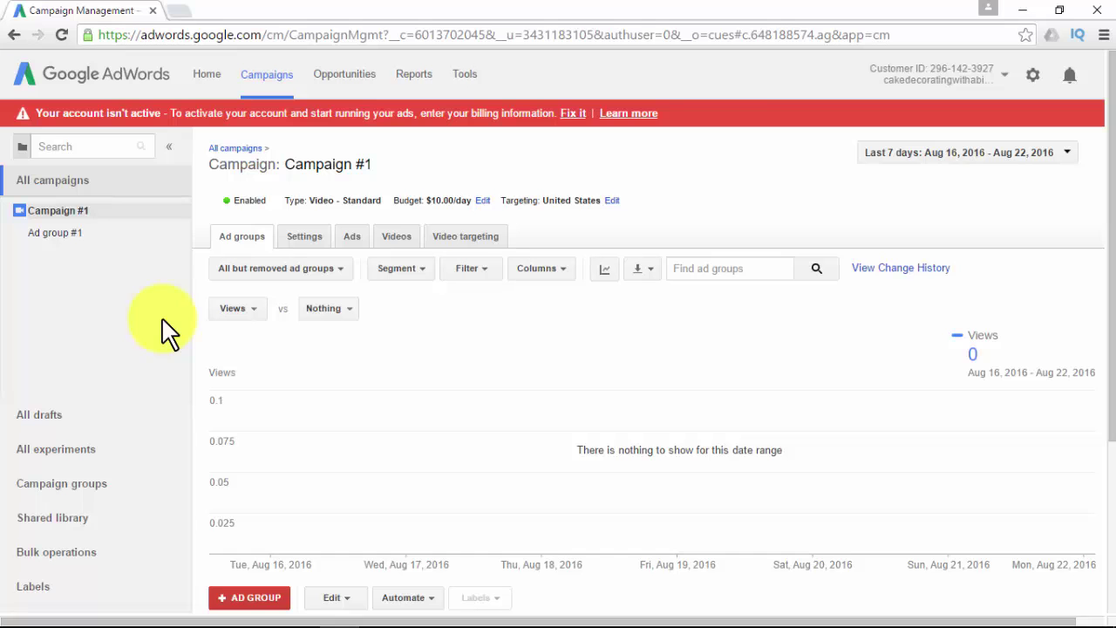
scroll(174, 335, down, 3)
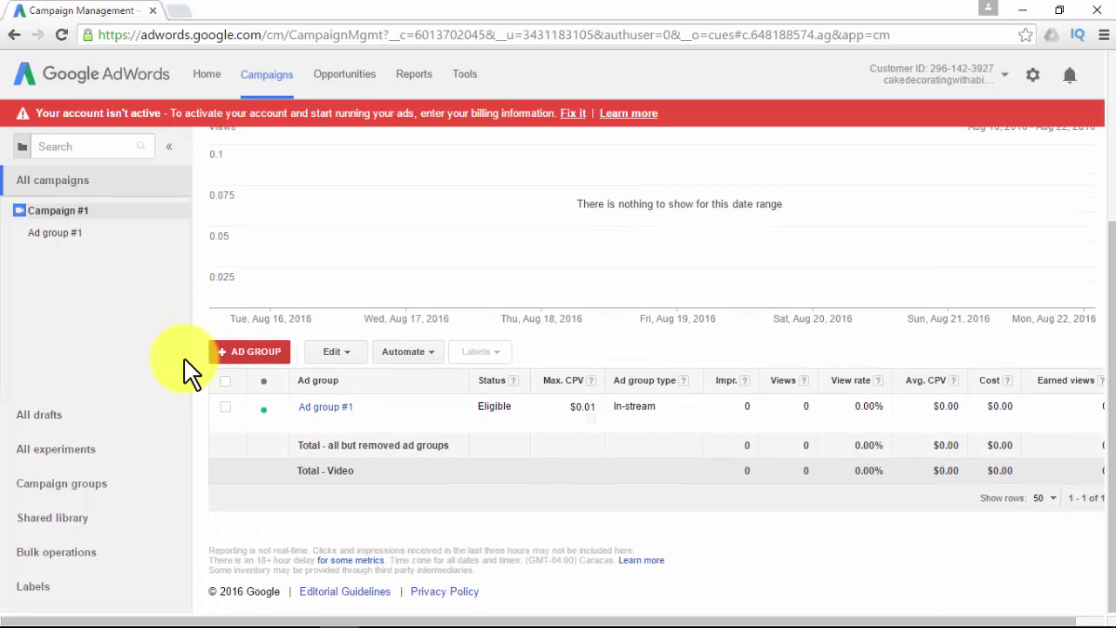
scroll(185, 362, up, 3)
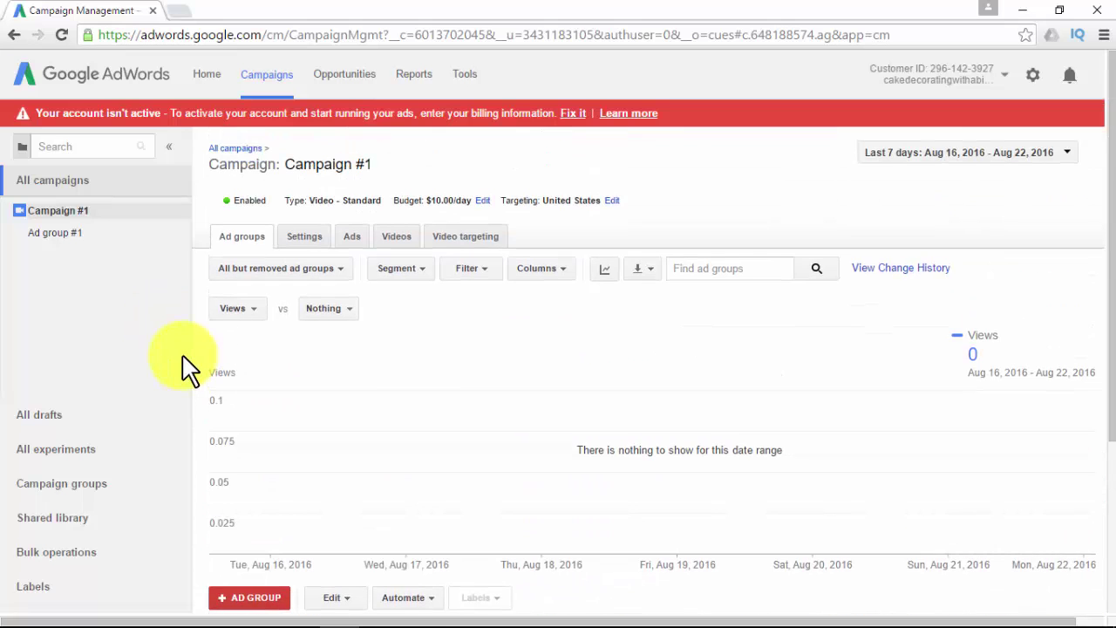
click(74, 238)
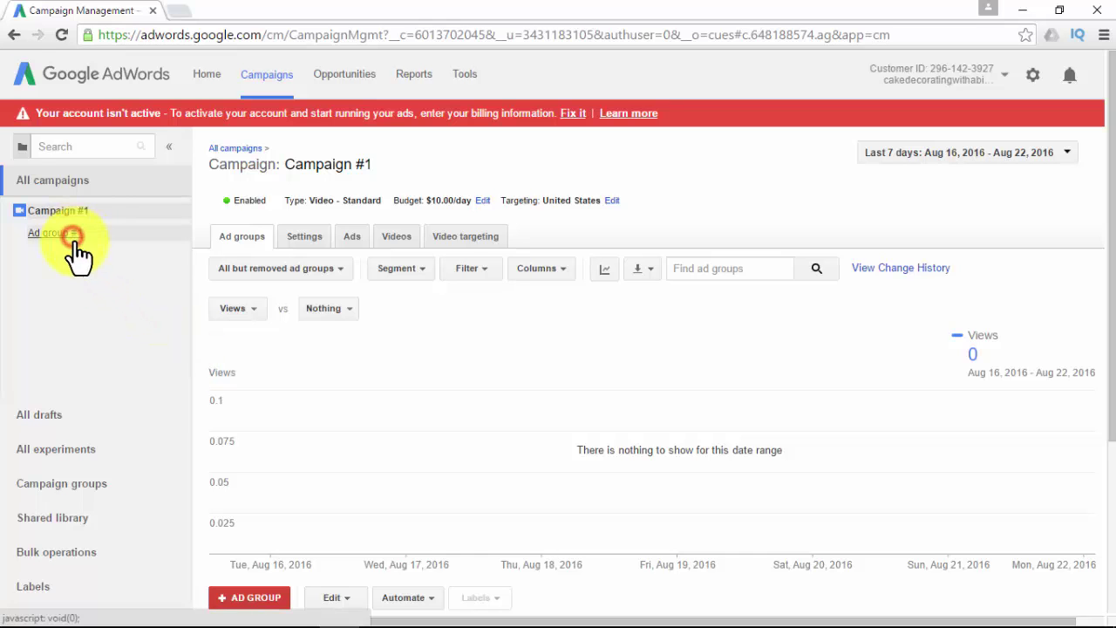
scroll(174, 366, down, 3)
click(325, 384)
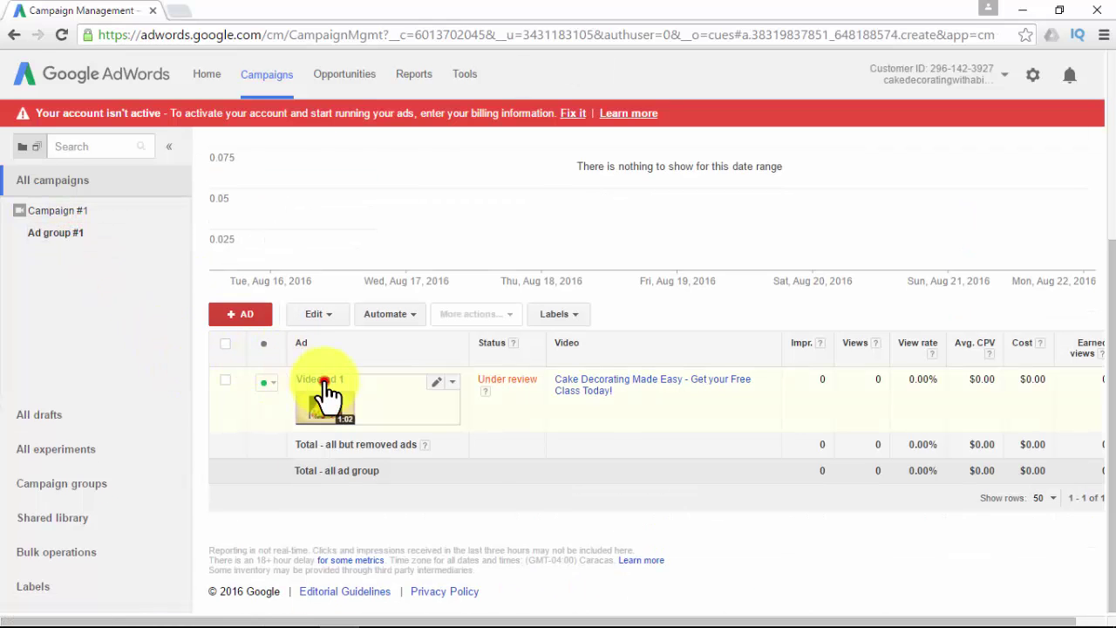
click(417, 452)
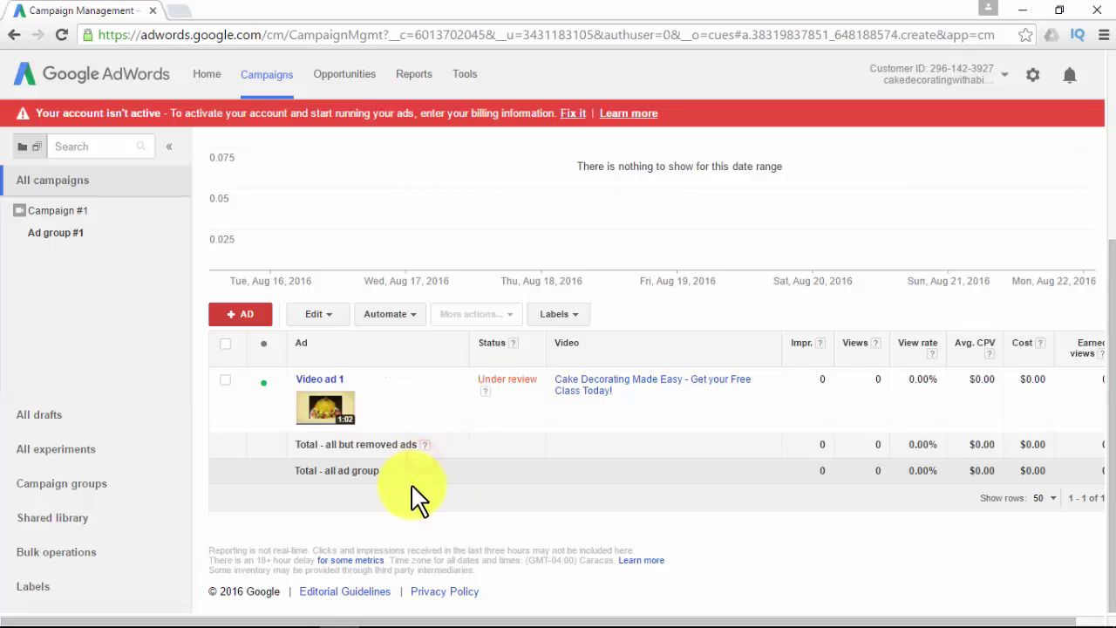
scroll(374, 304, up, 4)
click(399, 243)
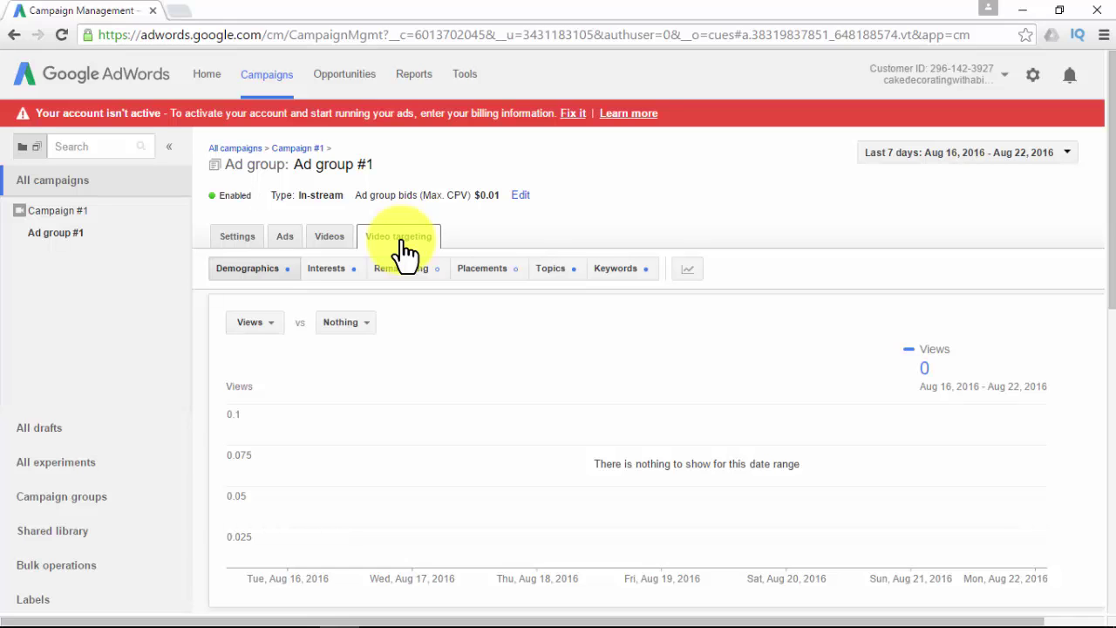
Step: Review the Demographics, Interests, Remarketing and Placements targeting of Ad group #1
click(268, 271)
click(335, 274)
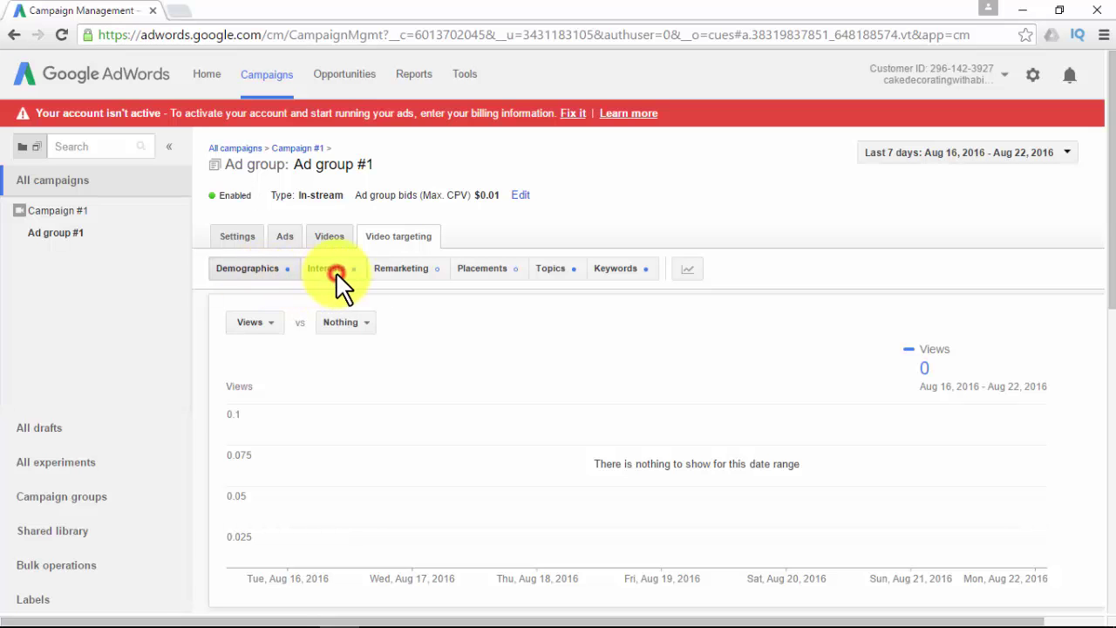
scroll(429, 362, down, 3)
scroll(427, 367, up, 3)
click(425, 273)
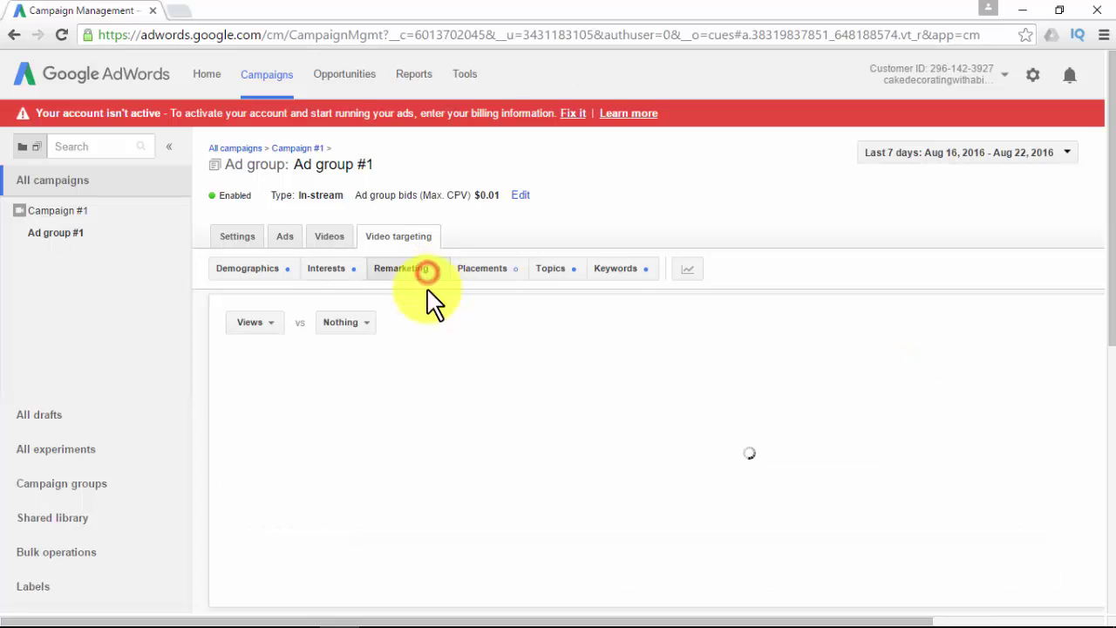
scroll(437, 375, down, 2)
scroll(432, 374, up, 2)
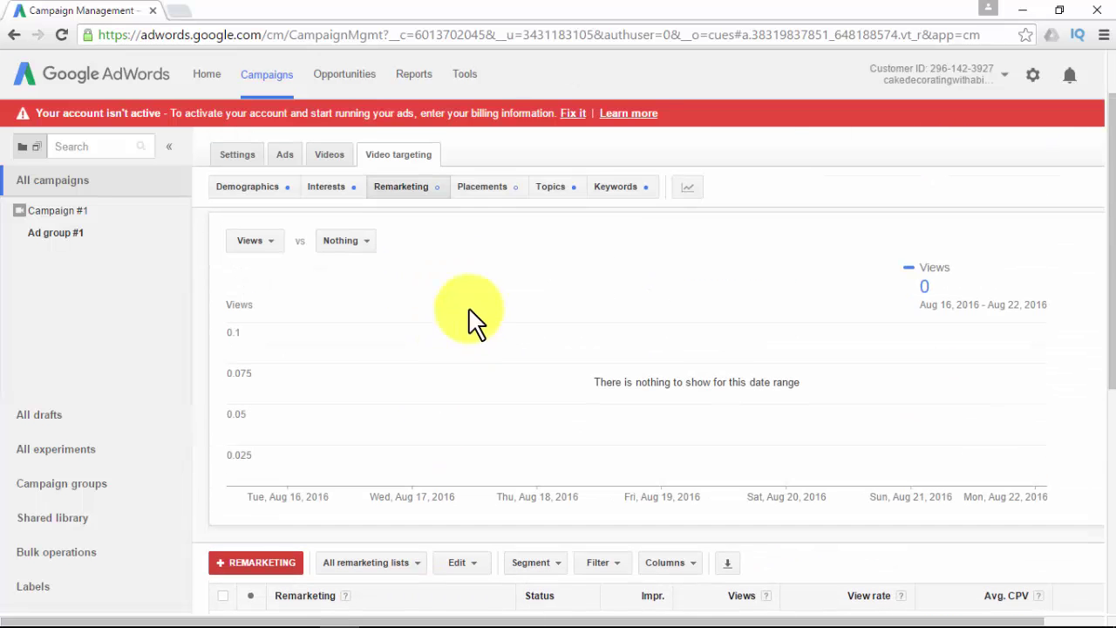
click(488, 181)
scroll(475, 348, down, 3)
scroll(473, 349, up, 4)
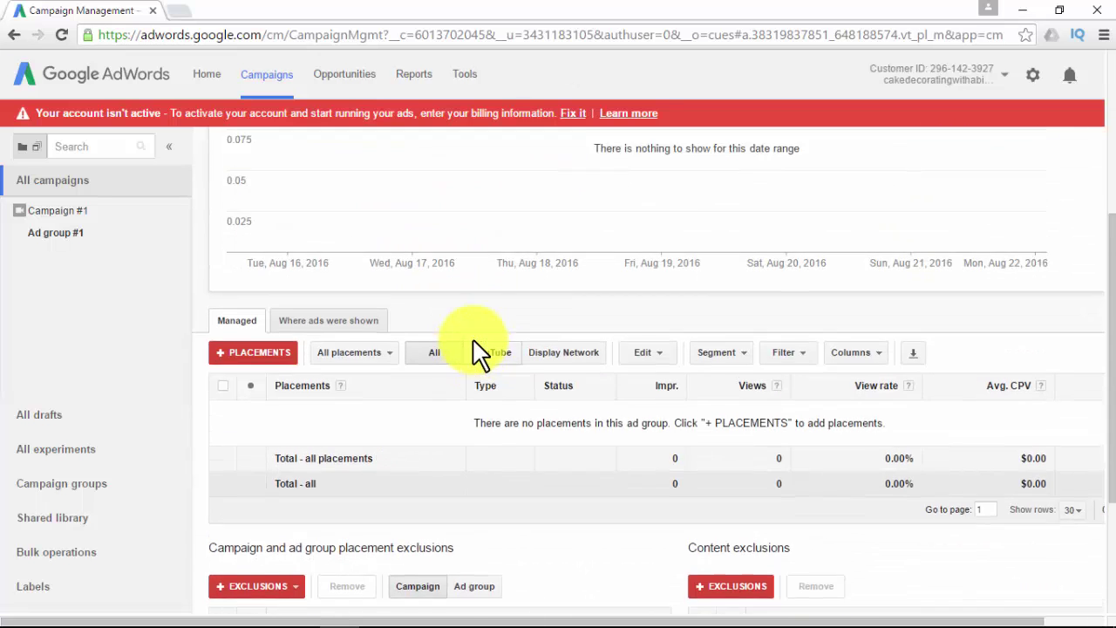
Step: Review the Topics and Keywords targeting of Ad group #1
click(567, 269)
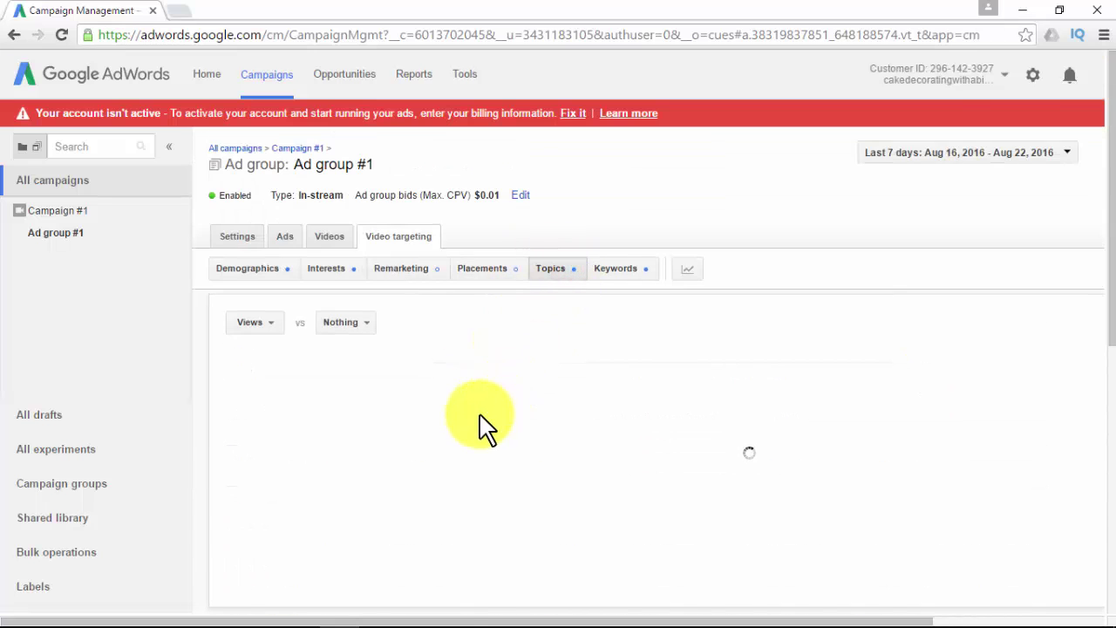
scroll(488, 418, down, 3)
scroll(502, 432, up, 3)
click(608, 267)
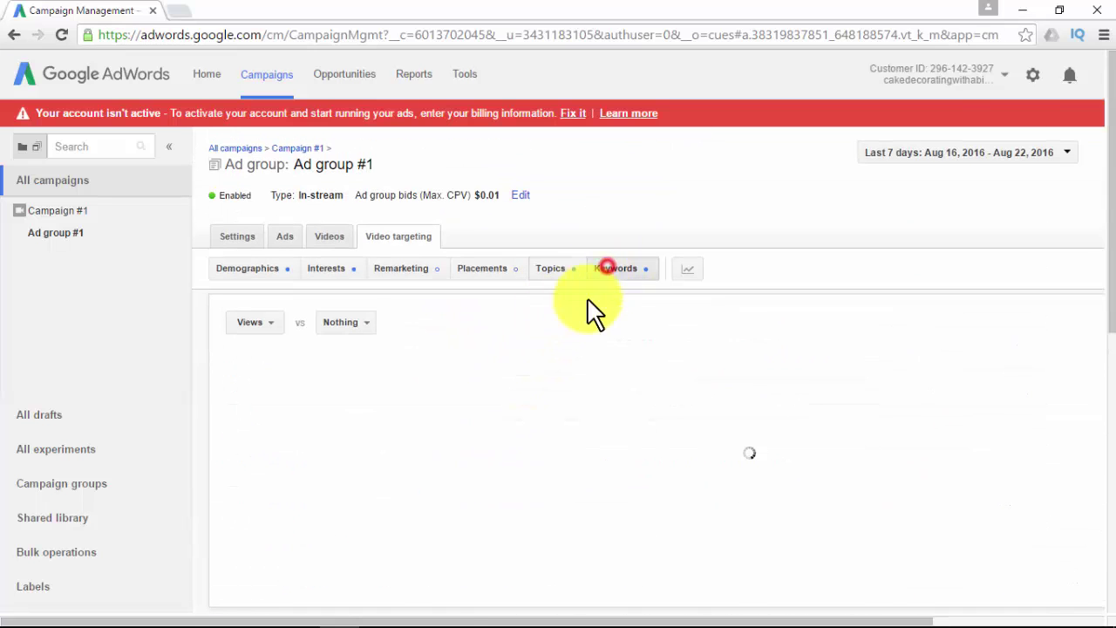
scroll(511, 416, down, 3)
scroll(475, 449, down, 3)
scroll(463, 462, up, 6)
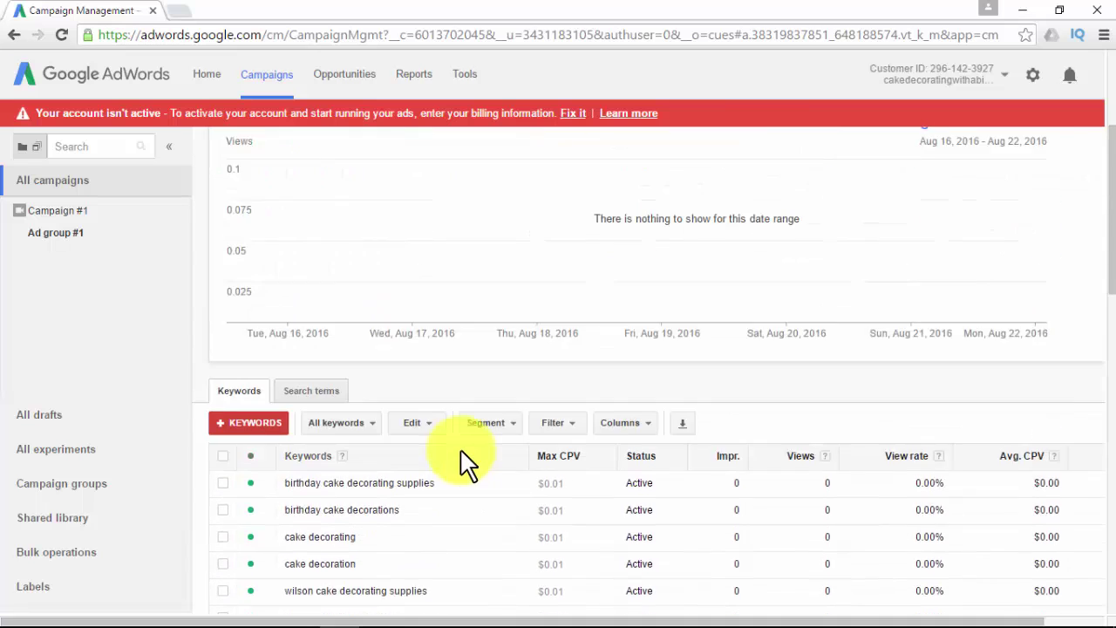
Step: Return to Placements, start adding placements with +PLACEMENTS, then cancel without adding any
click(481, 268)
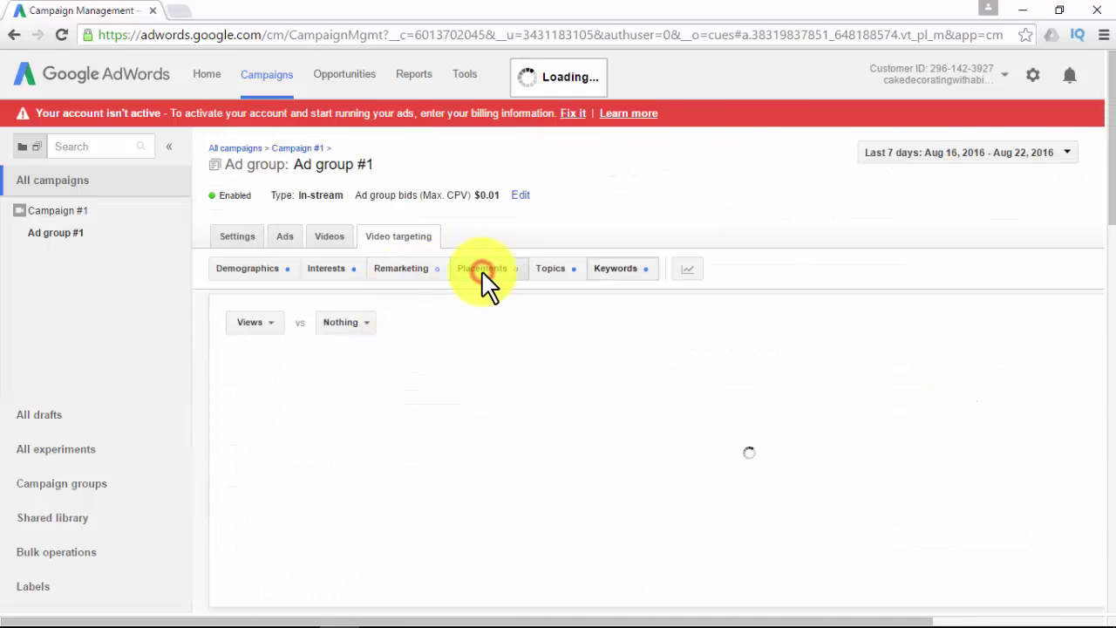
scroll(393, 425, down, 2)
scroll(389, 428, down, 2)
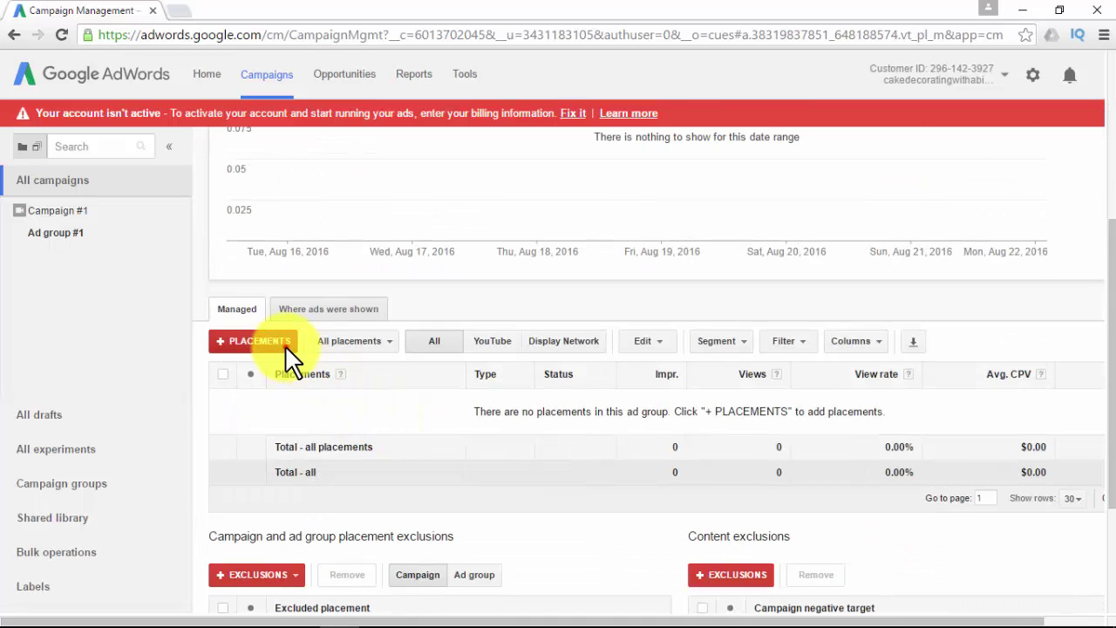
click(285, 346)
scroll(575, 428, down, 3)
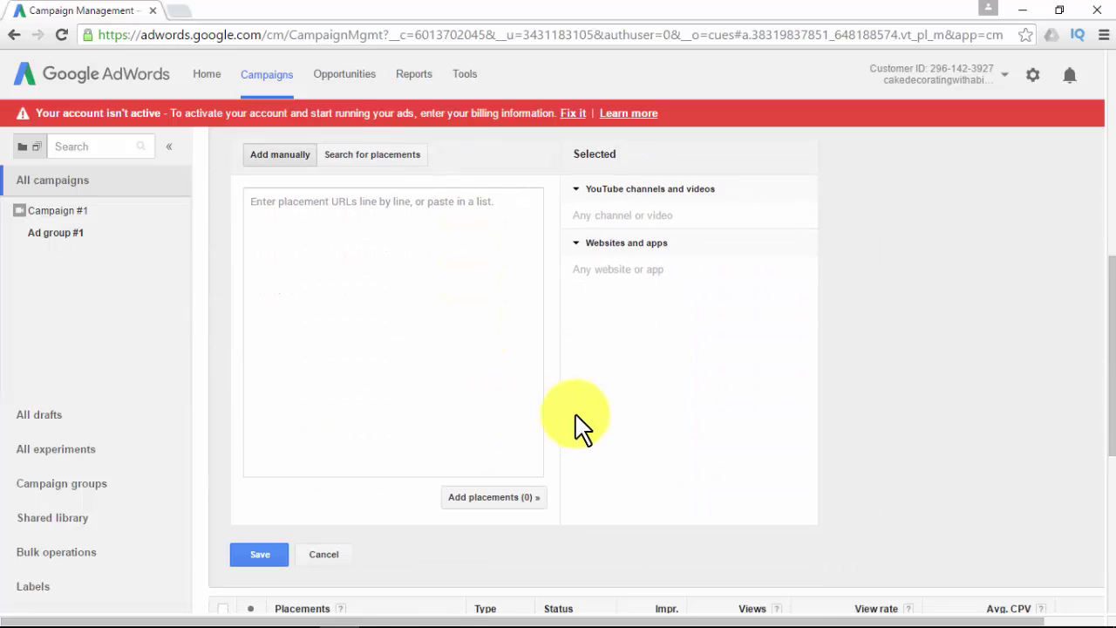
click(330, 553)
scroll(456, 411, up, 5)
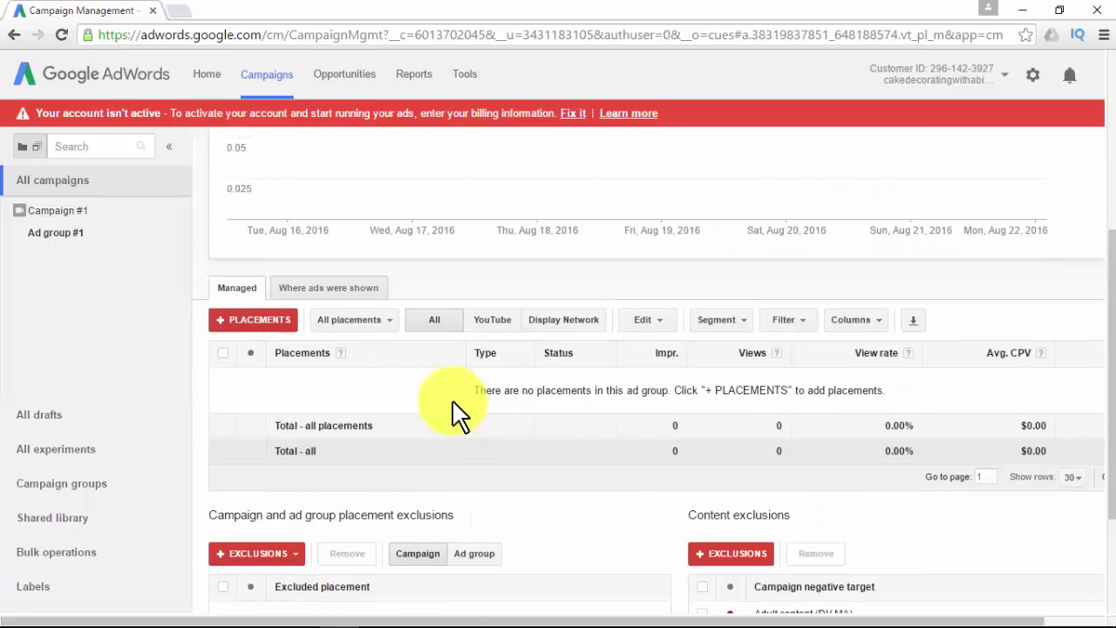
Step: Show the ad group's Ads list, start a new video ad with +AD, then cancel it
click(288, 241)
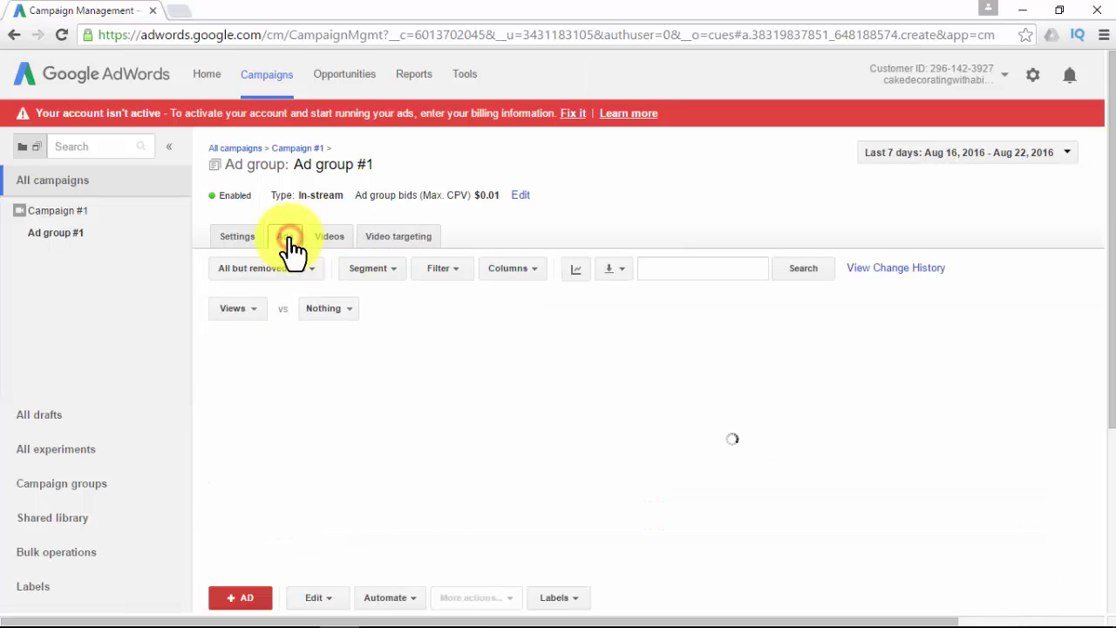
scroll(273, 391, down, 2)
scroll(271, 392, down, 2)
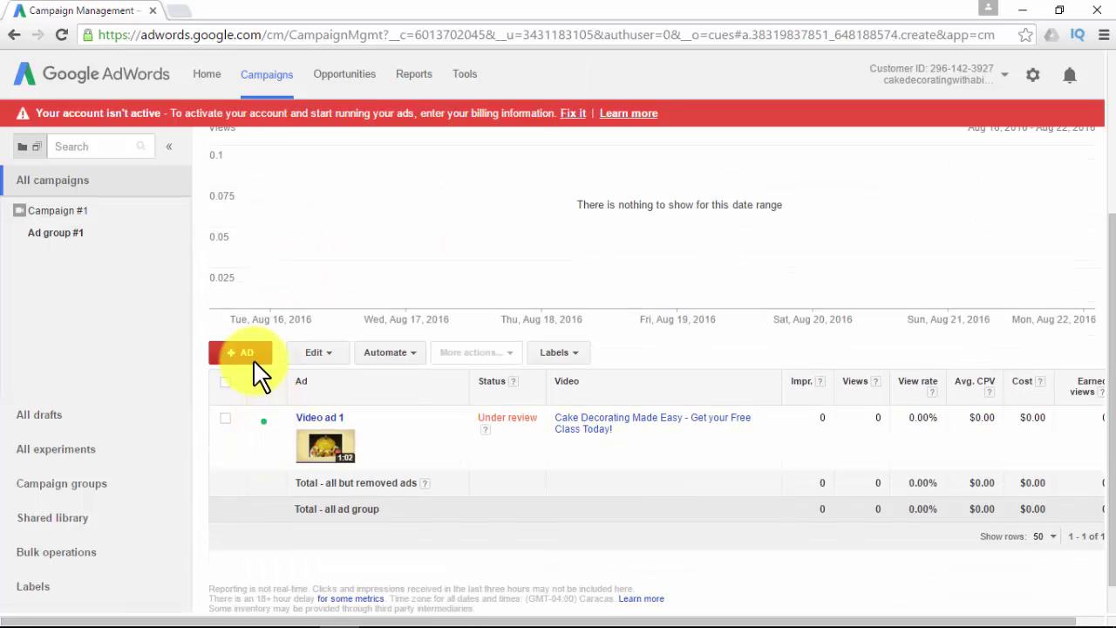
click(252, 354)
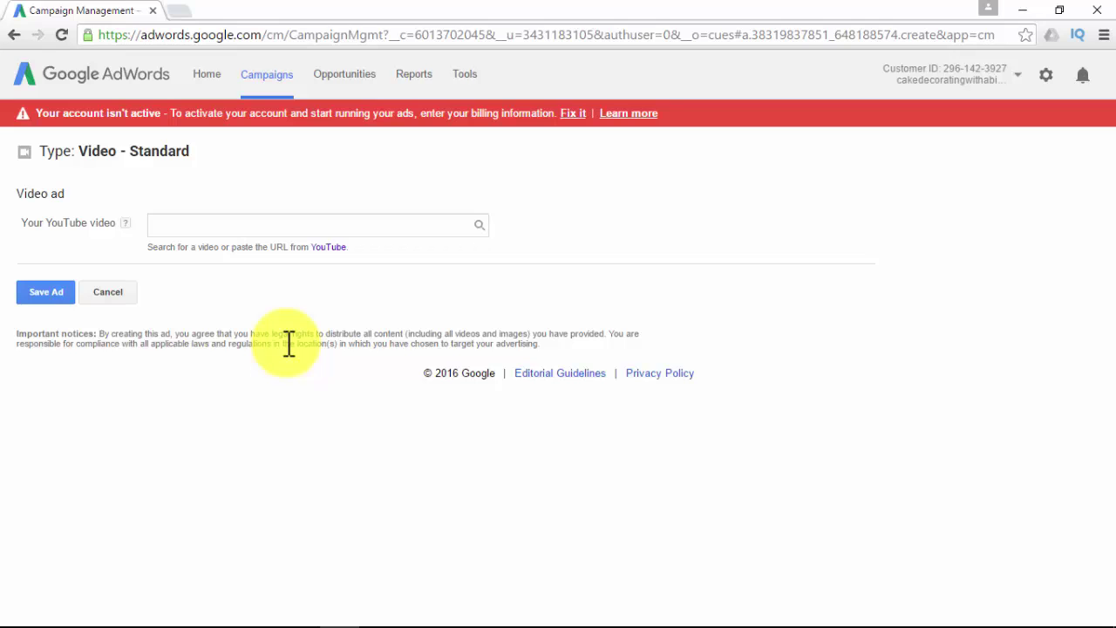
click(96, 295)
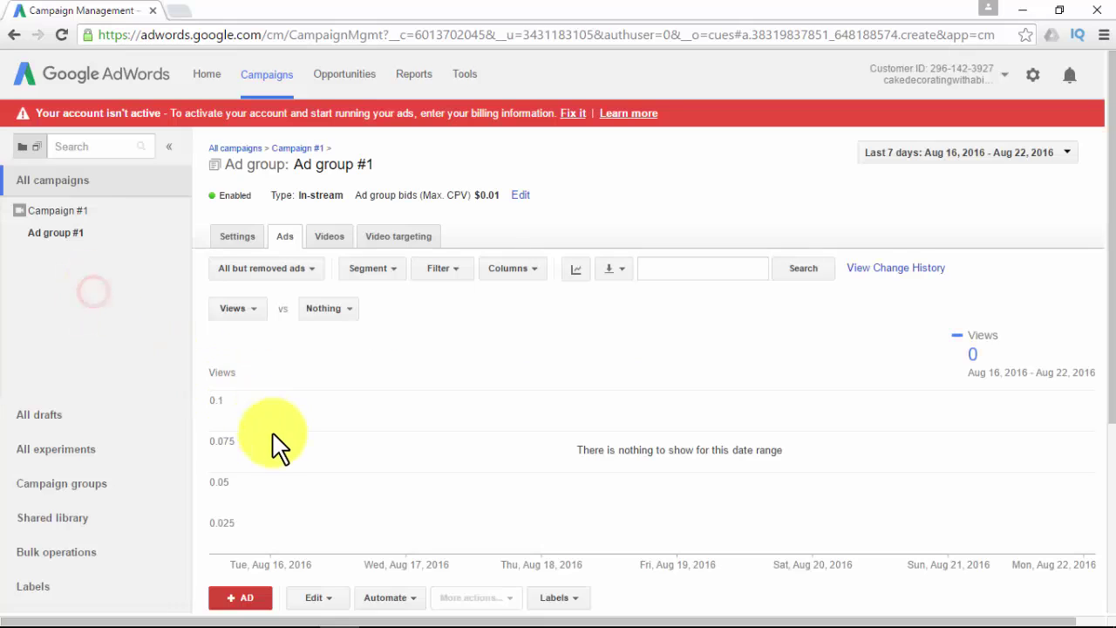
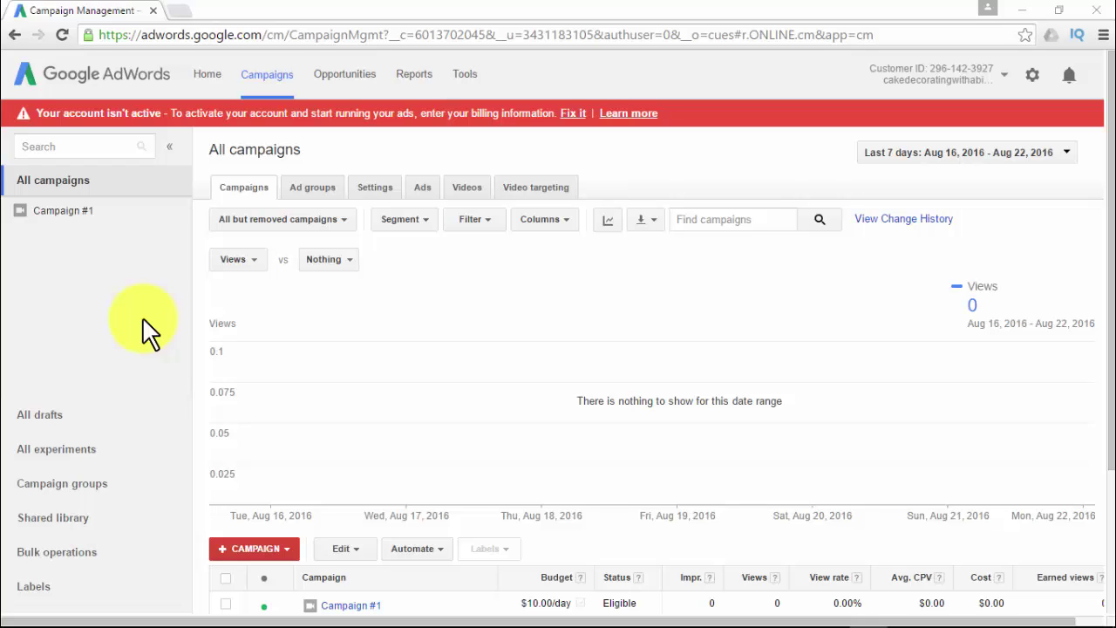
Step: Start a YouTube remarketing list of type 'Viewed any video from a channel' for Cake Decorating Made Easy
click(92, 521)
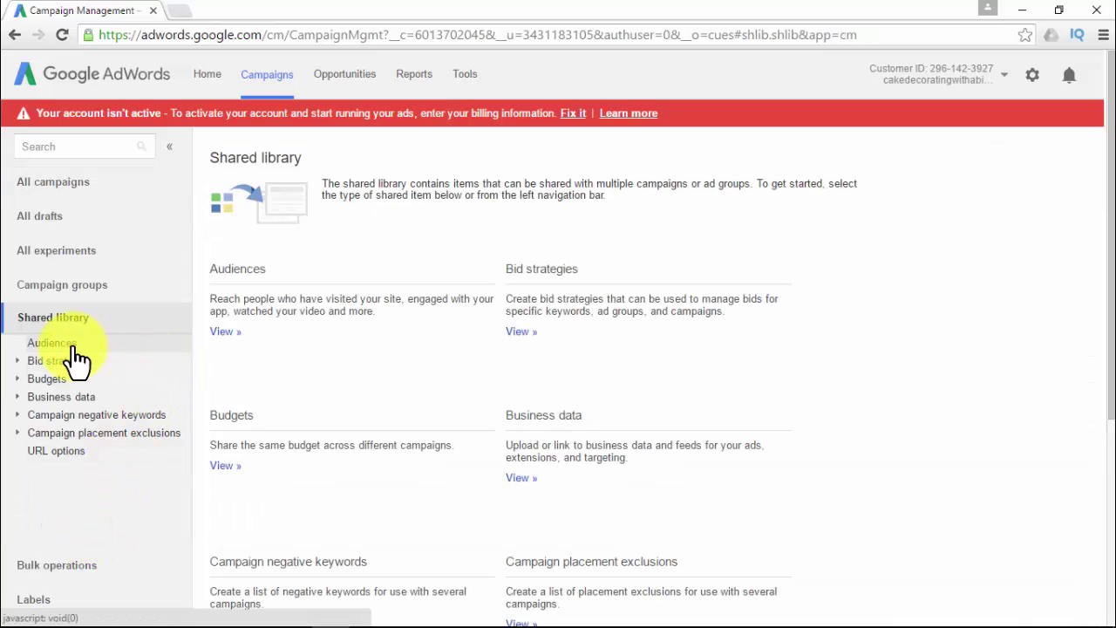
click(74, 345)
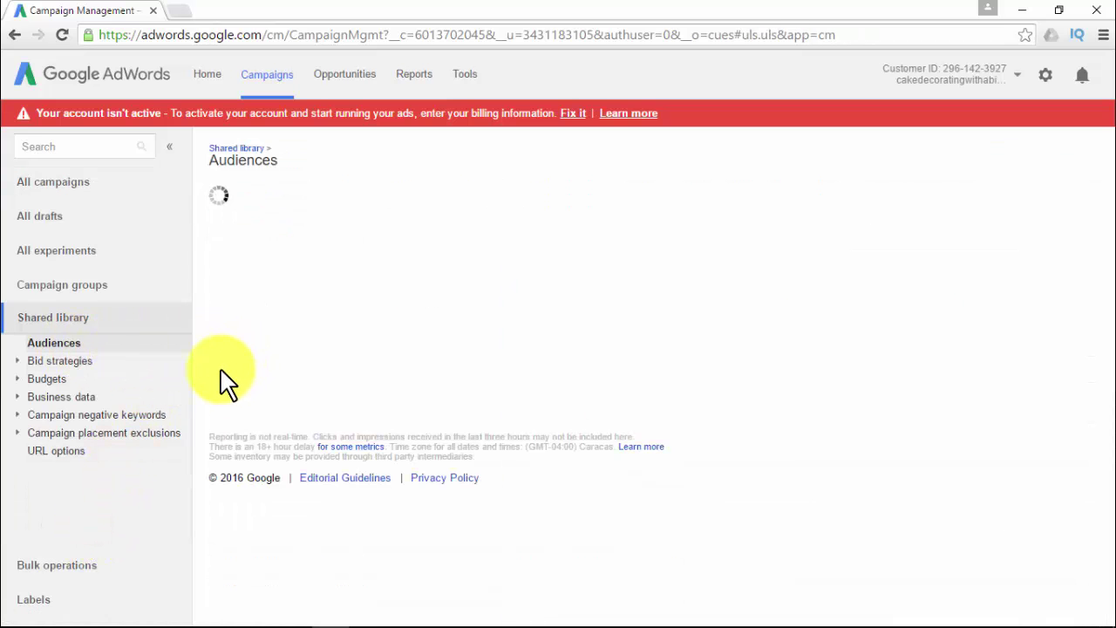
click(308, 406)
click(490, 204)
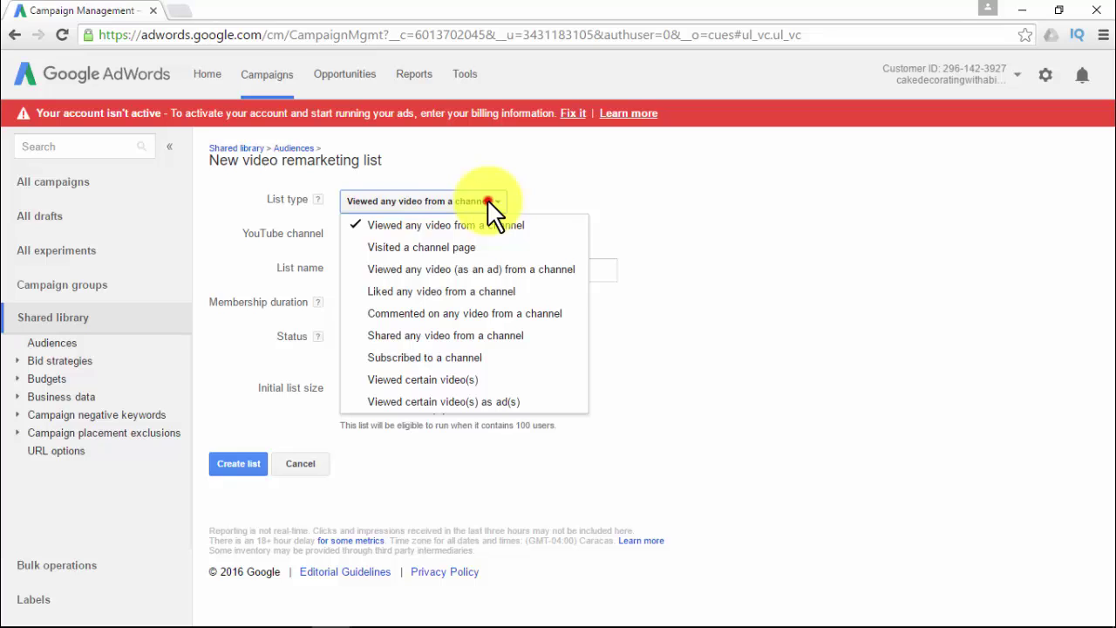
click(488, 201)
click(465, 237)
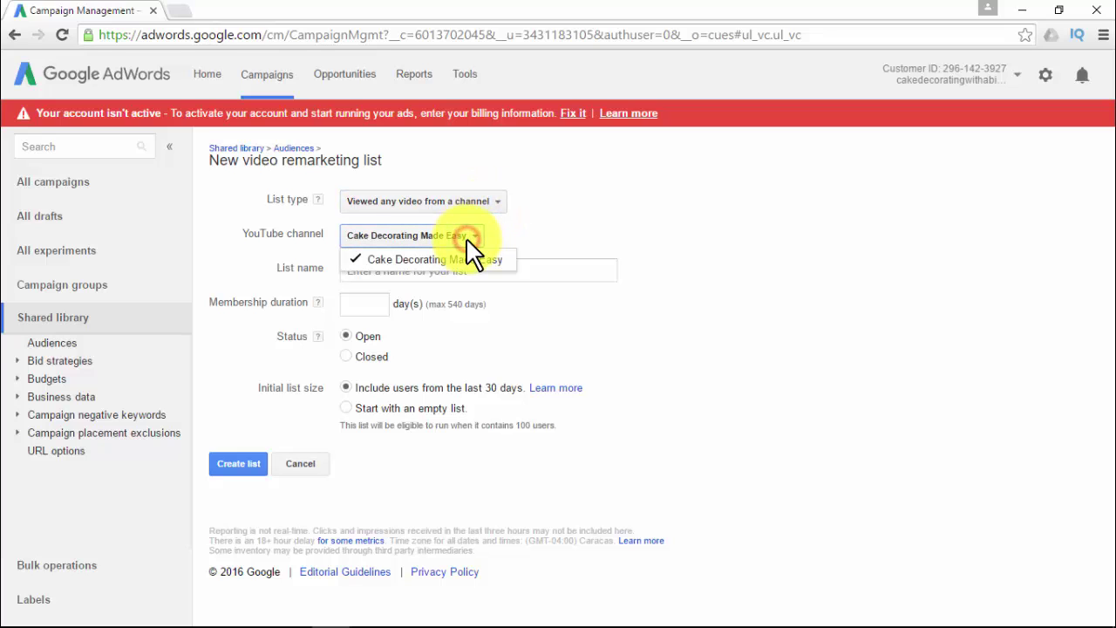
click(468, 242)
Step: Name the list 'Cake Decorating Viewers' with a 30-day membership duration and create it
click(449, 270)
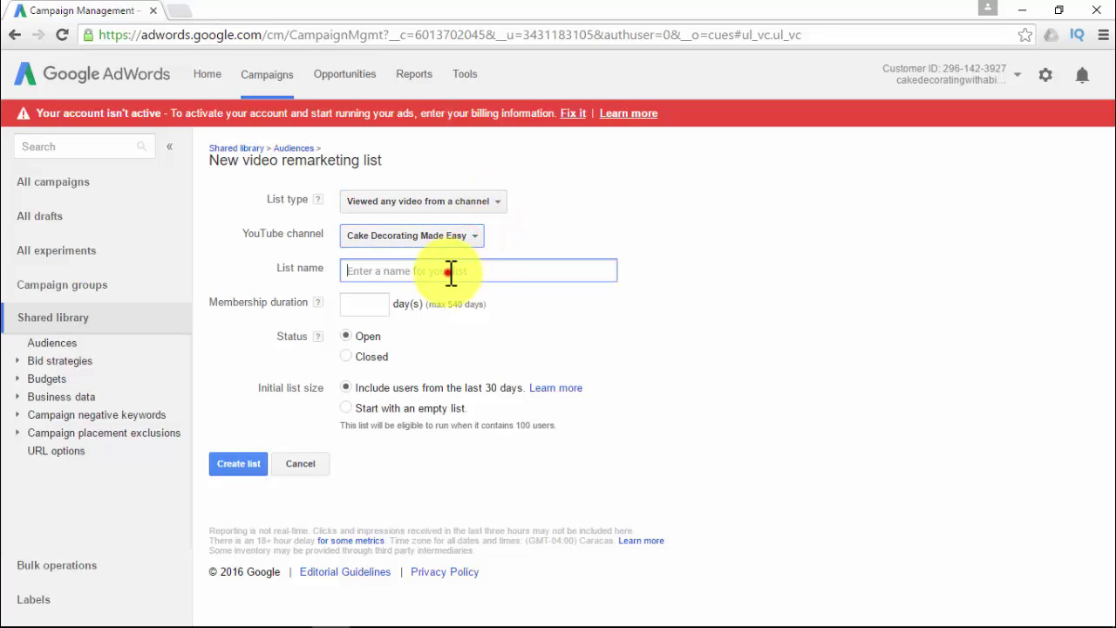
text(Cake Decorating Viewers)
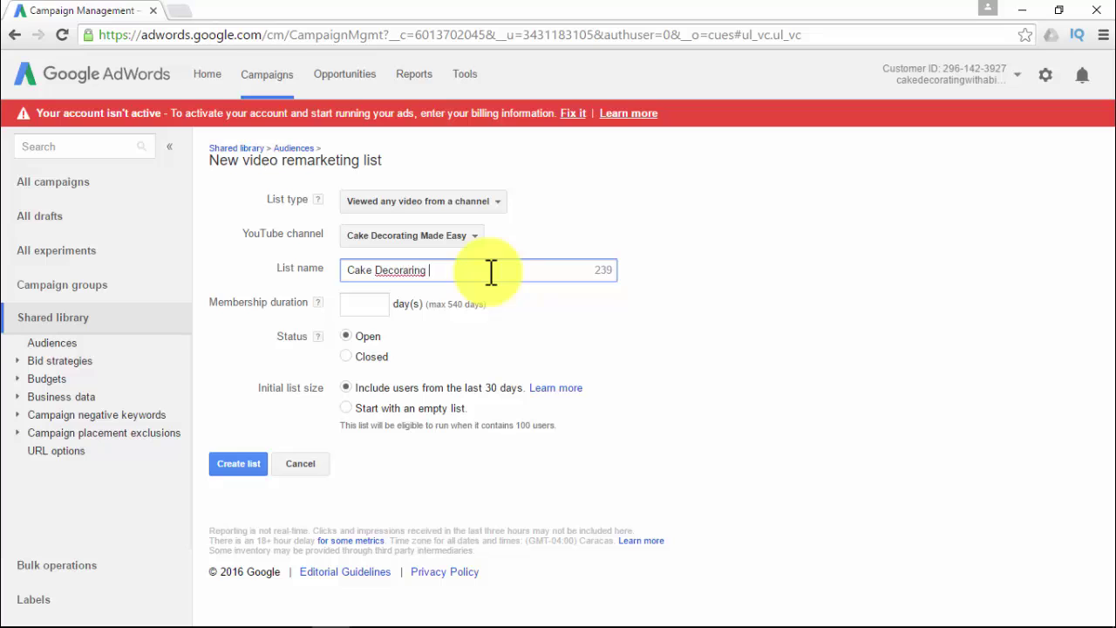
click(381, 306)
text(30)
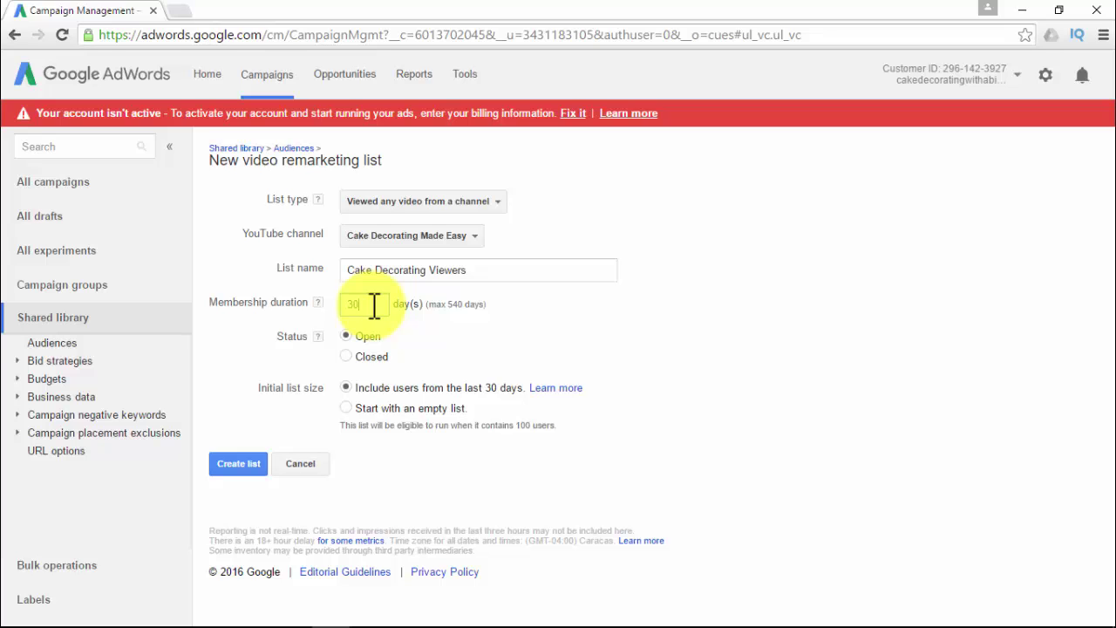
click(228, 463)
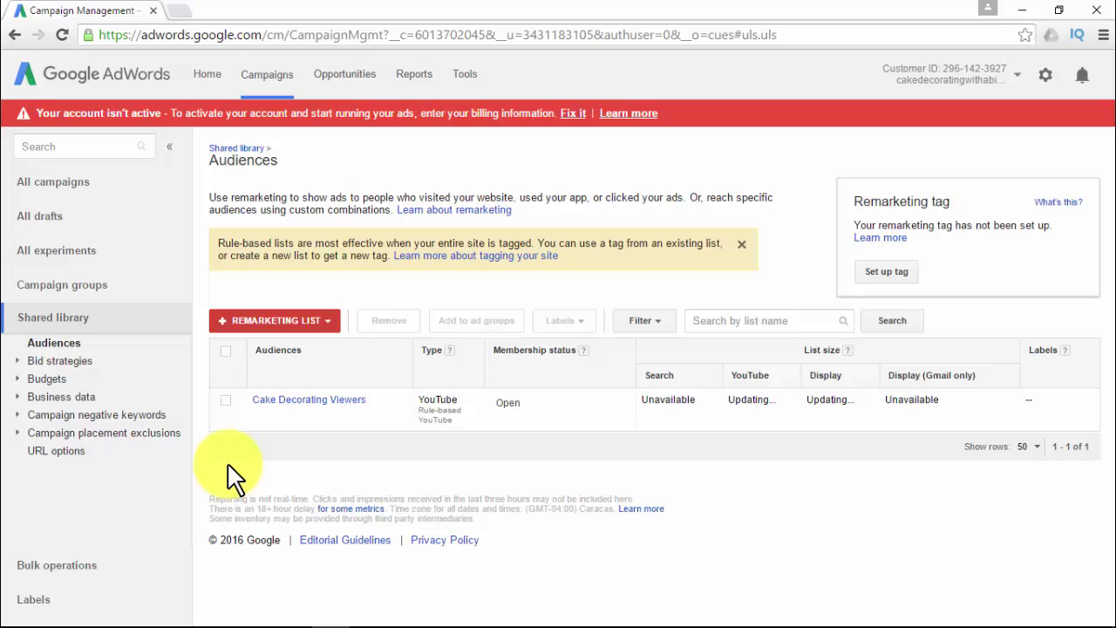
Step: Bring up the remarketing section of Campaign #1's video targeting
click(264, 77)
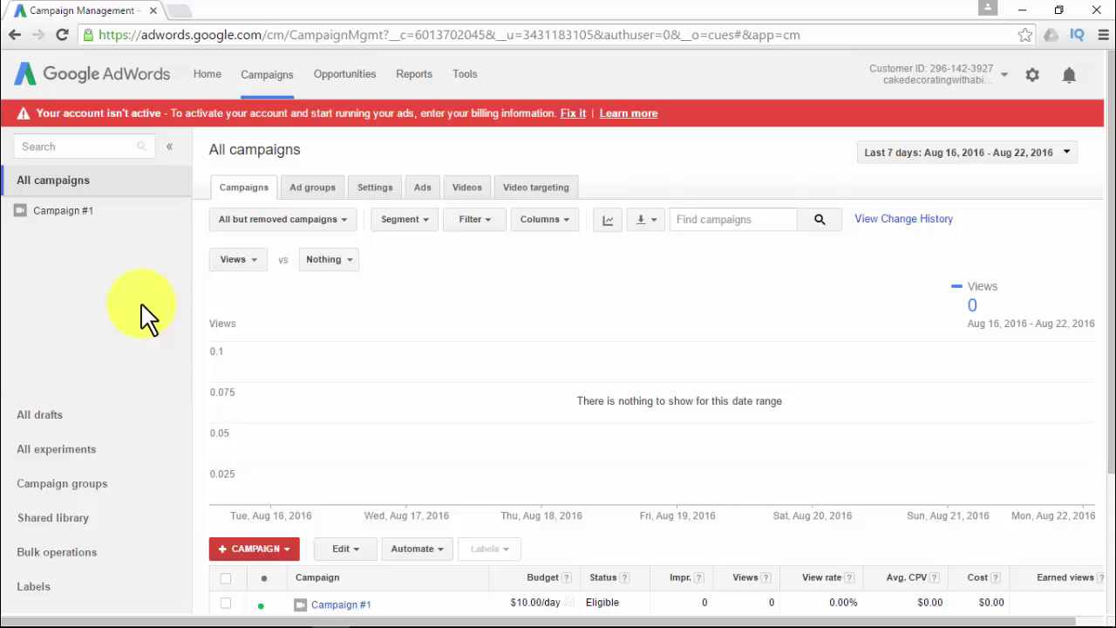
click(74, 218)
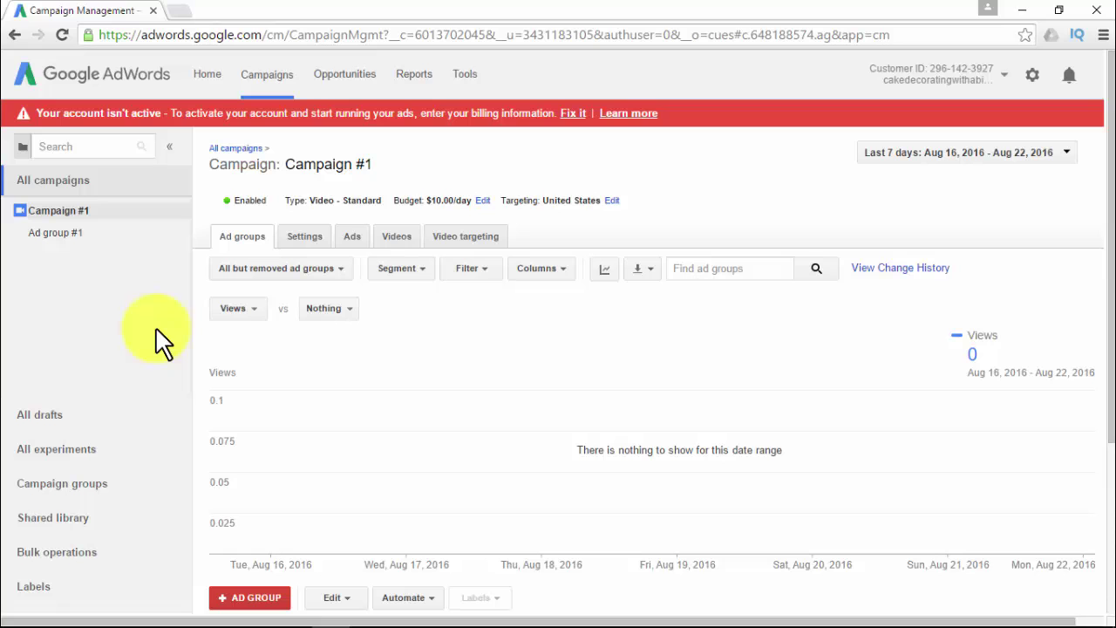
click(441, 245)
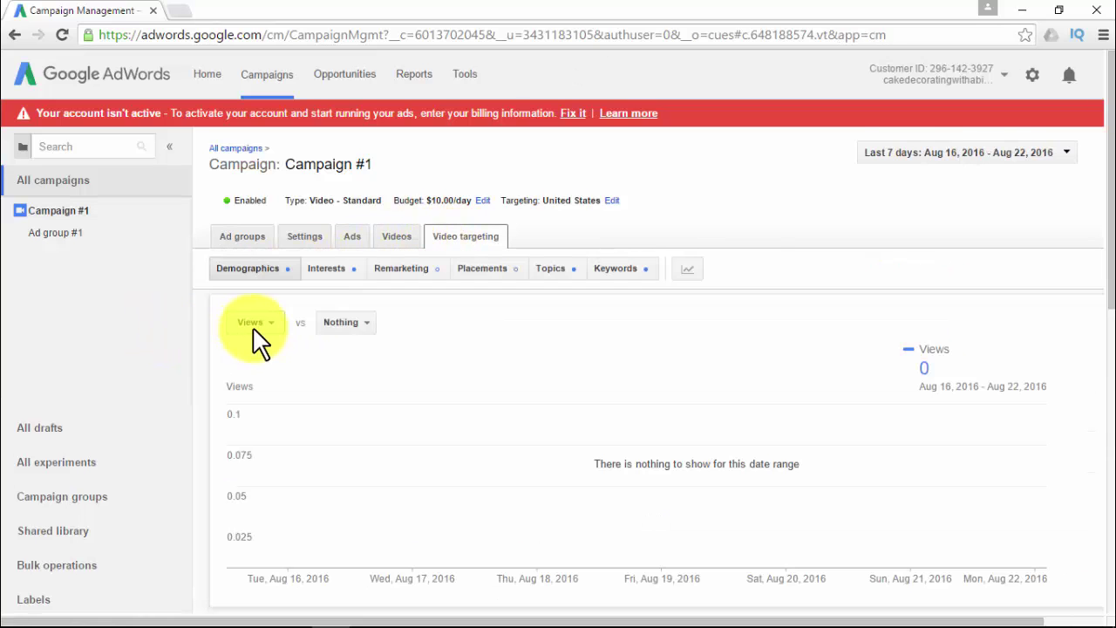
click(409, 272)
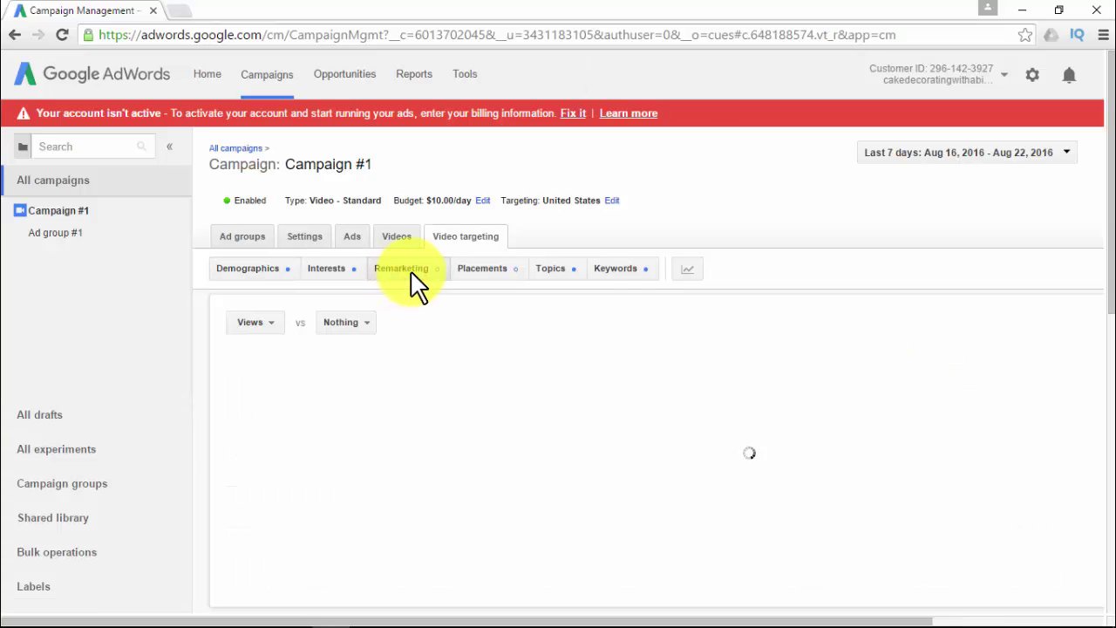
scroll(310, 401, down, 1)
scroll(309, 397, down, 4)
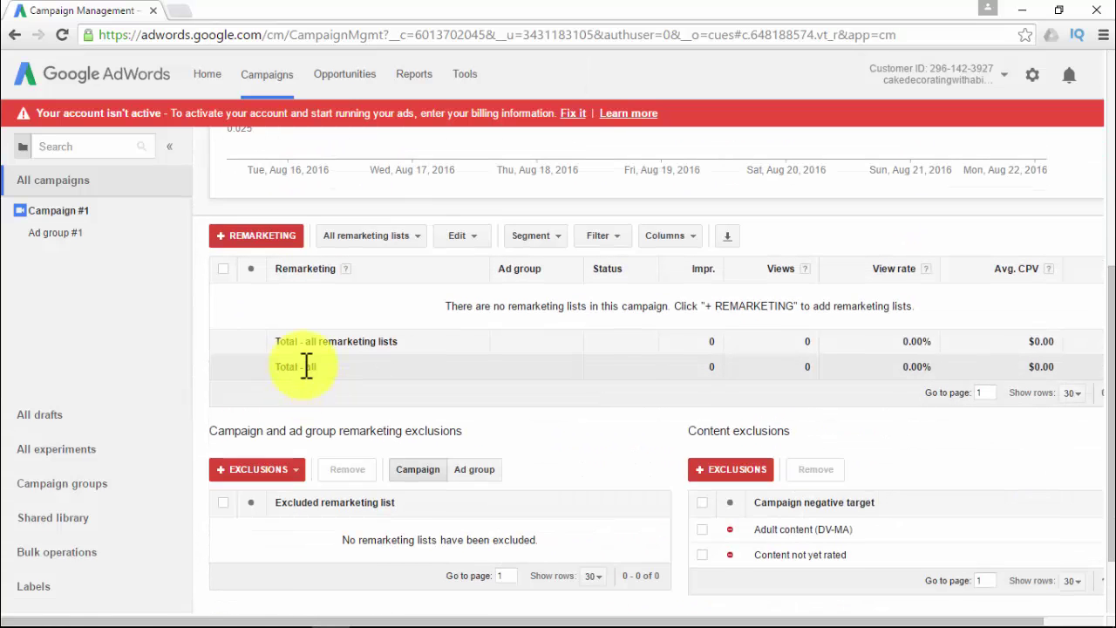
Step: Add the Cake Decorating Viewers list as remarketing for Ad group #1 and save
click(284, 237)
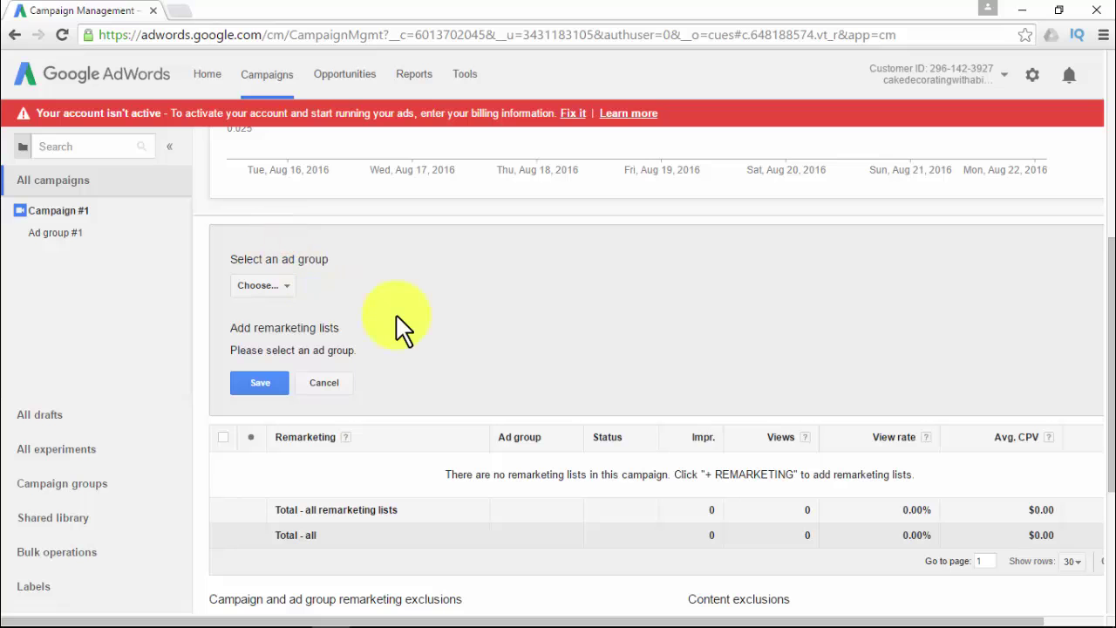
click(280, 284)
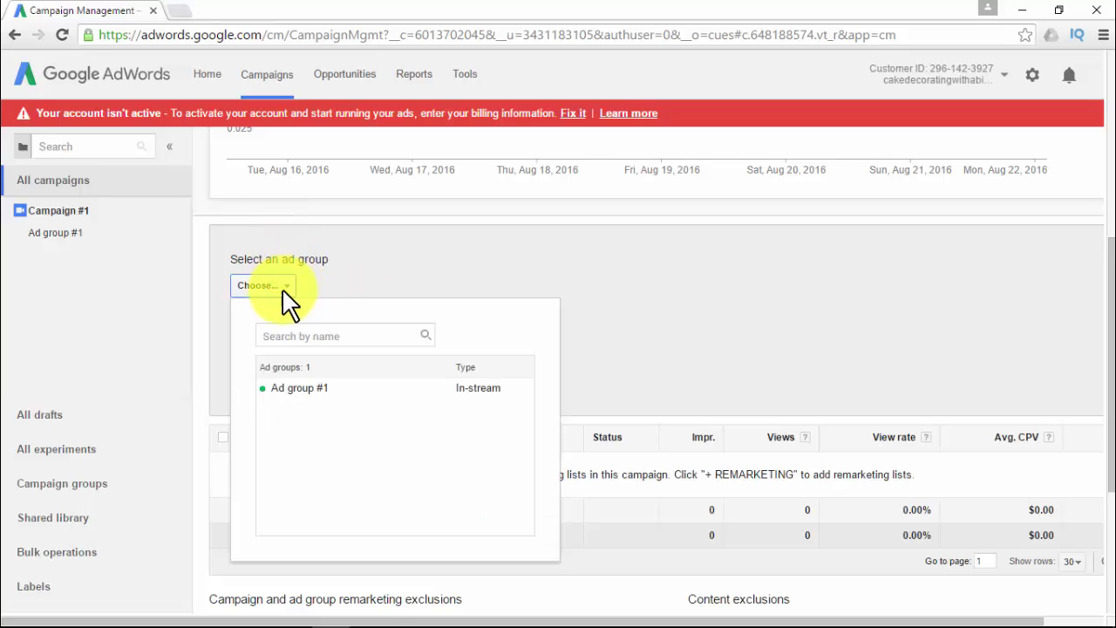
click(314, 387)
scroll(416, 318, down, 1)
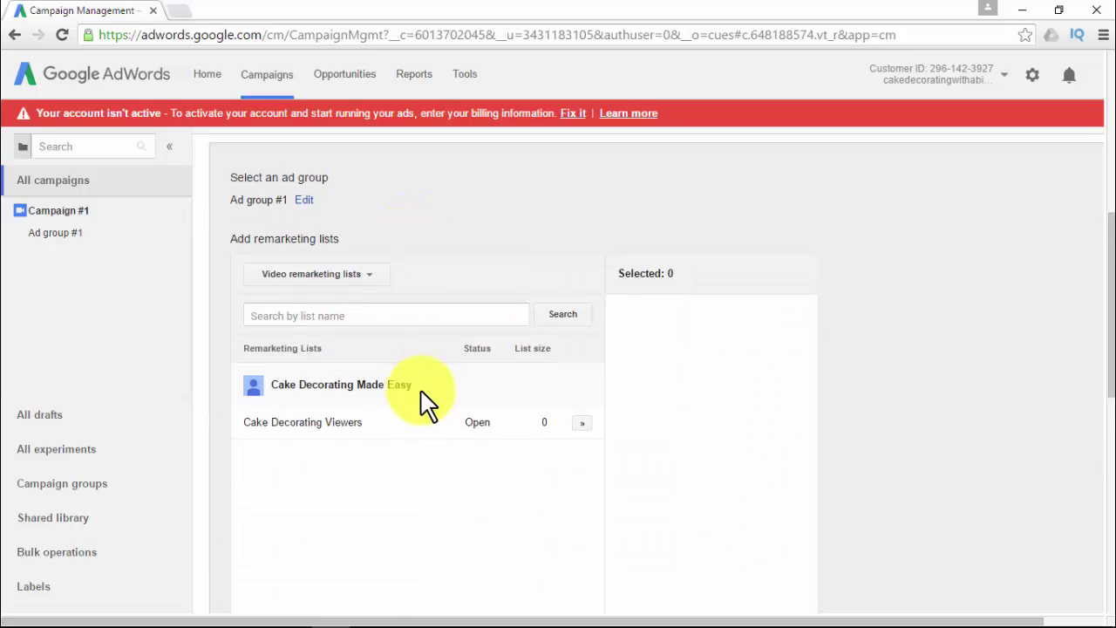
scroll(429, 401, down, 1)
click(583, 342)
scroll(255, 427, down, 4)
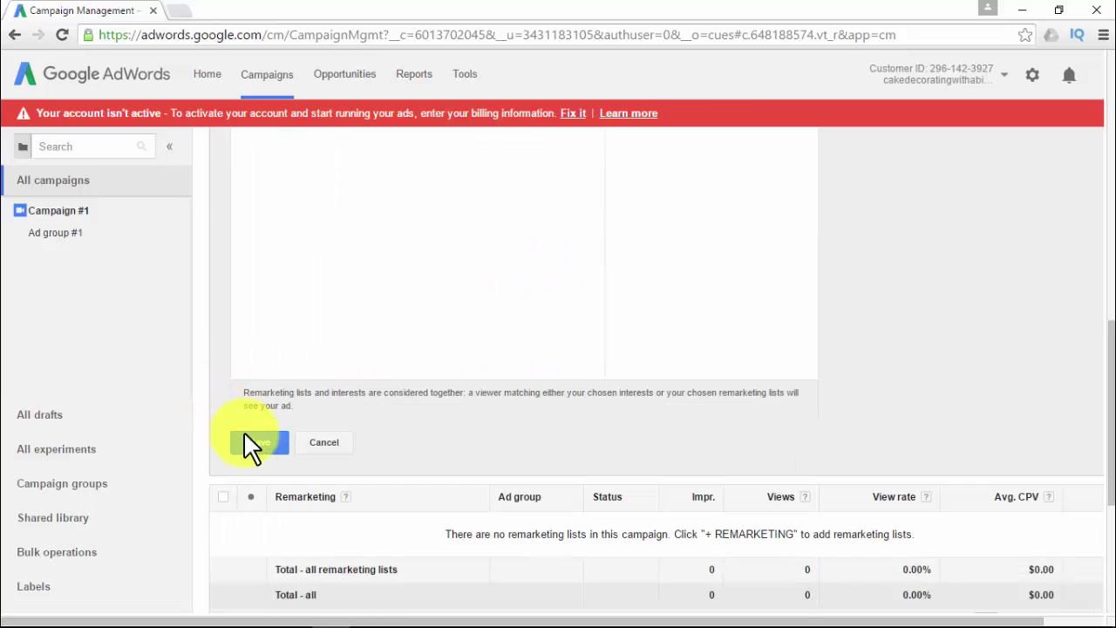
click(251, 442)
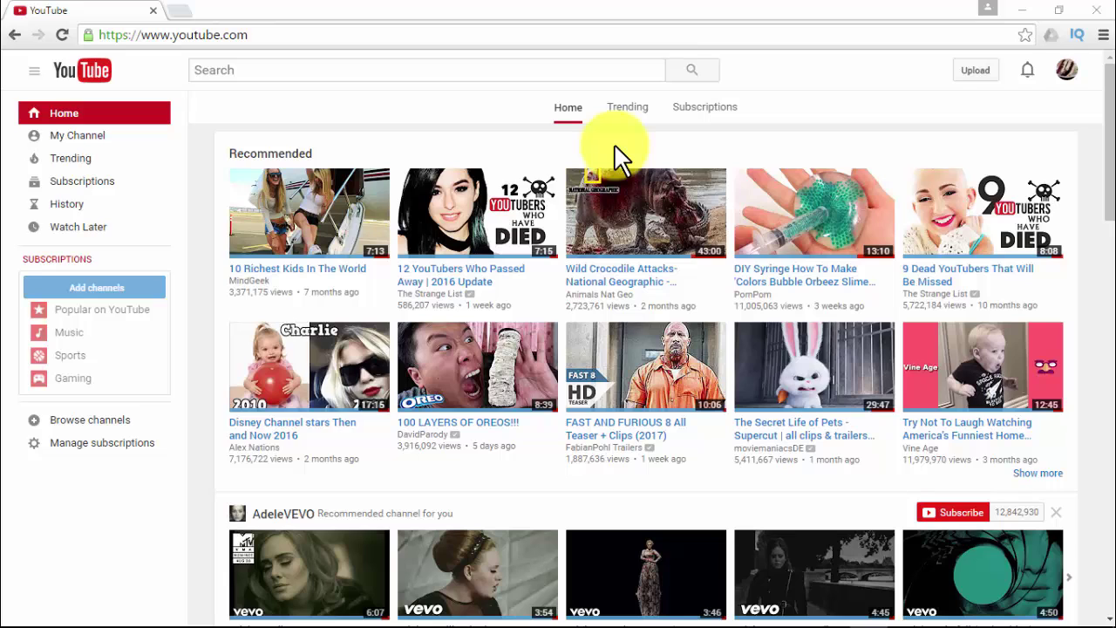
Step: In Creator Studio, open the video's Cards editor and view the available card types
click(1069, 75)
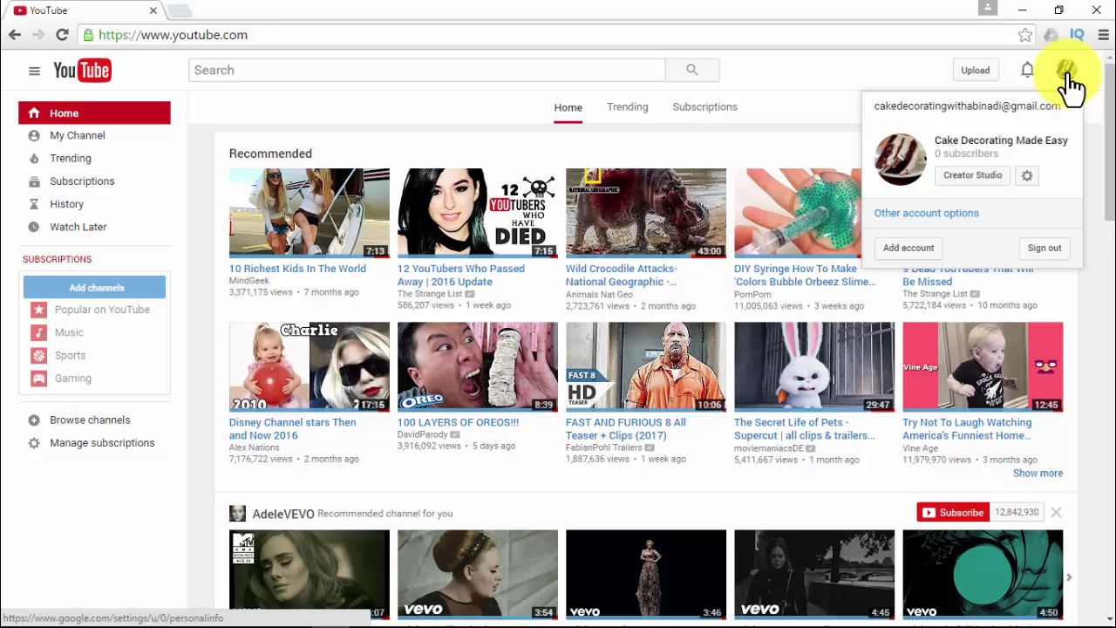
click(986, 177)
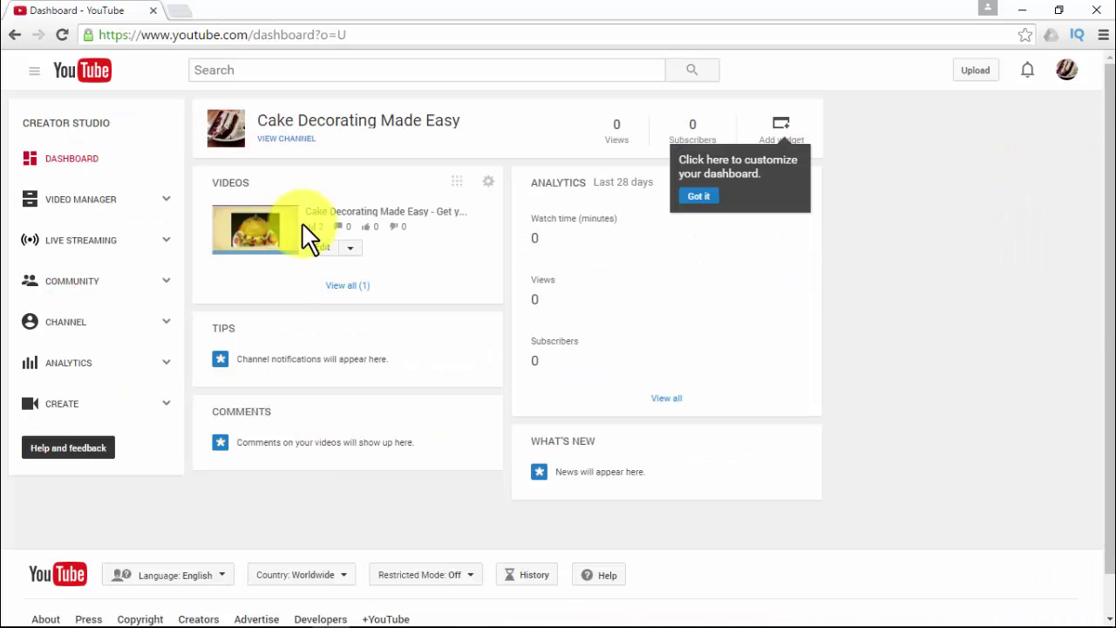
click(113, 213)
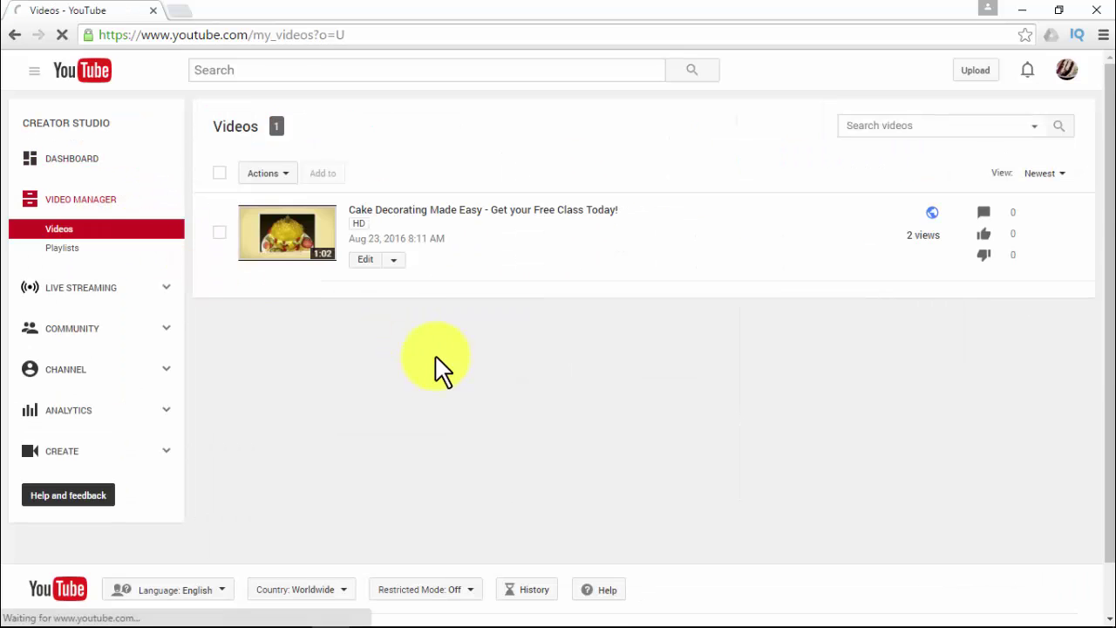
click(399, 261)
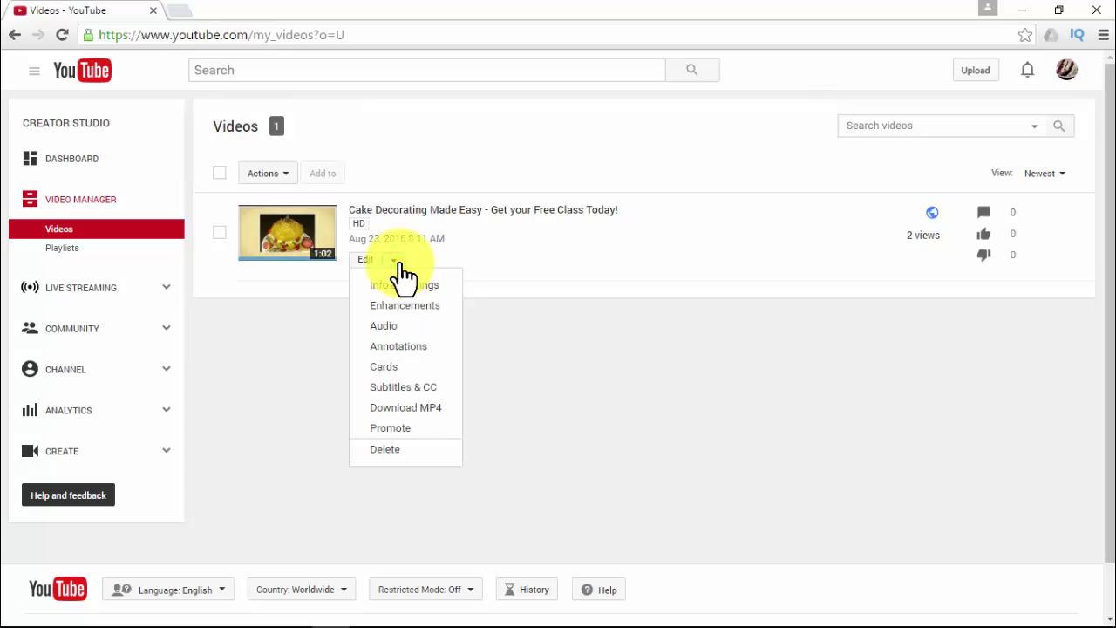
click(393, 366)
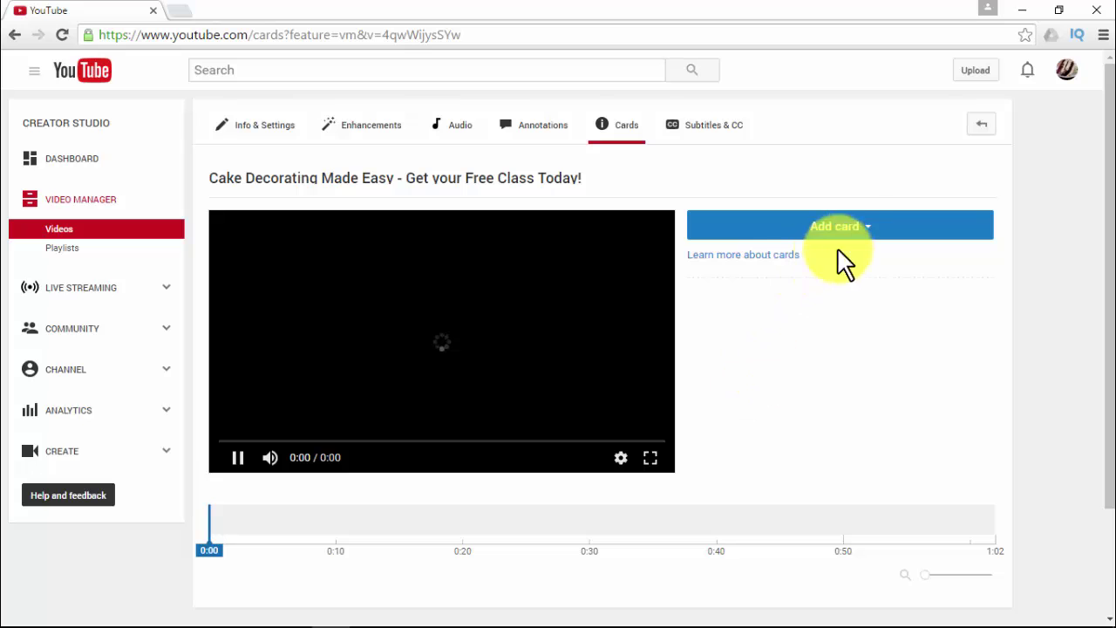
click(860, 234)
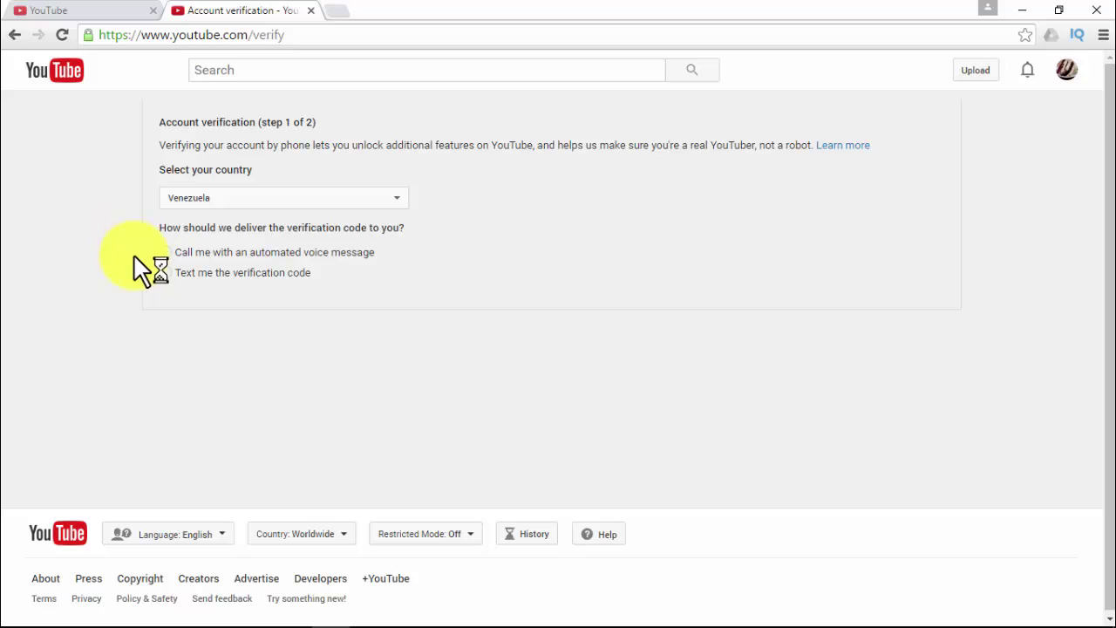
Step: Choose text-message verification, then close the verification tab and return to the Videos list
click(165, 272)
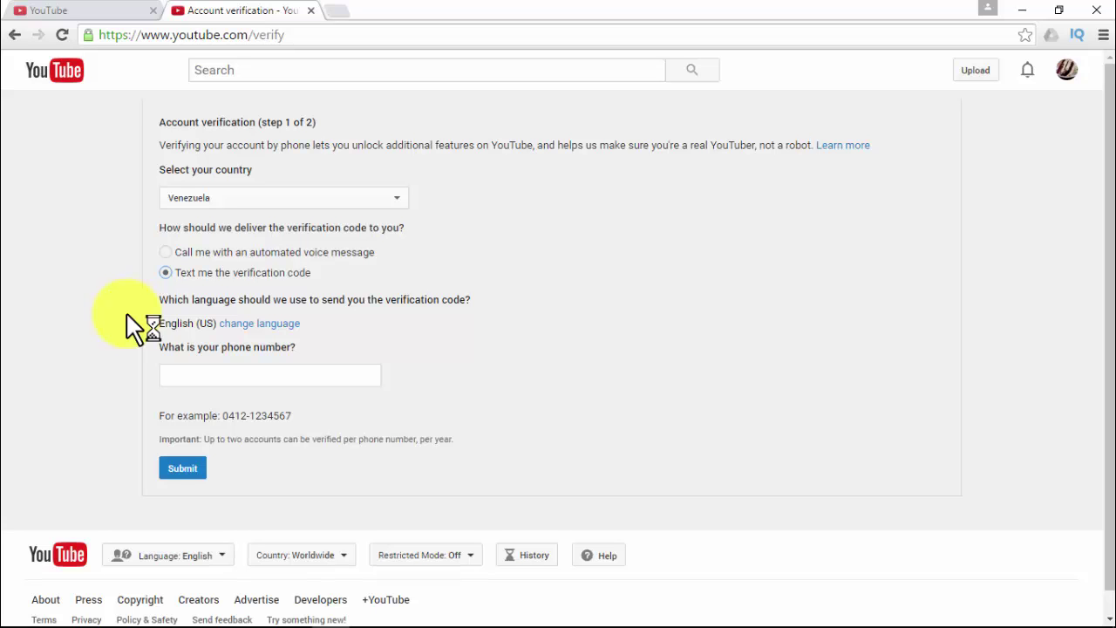
click(310, 11)
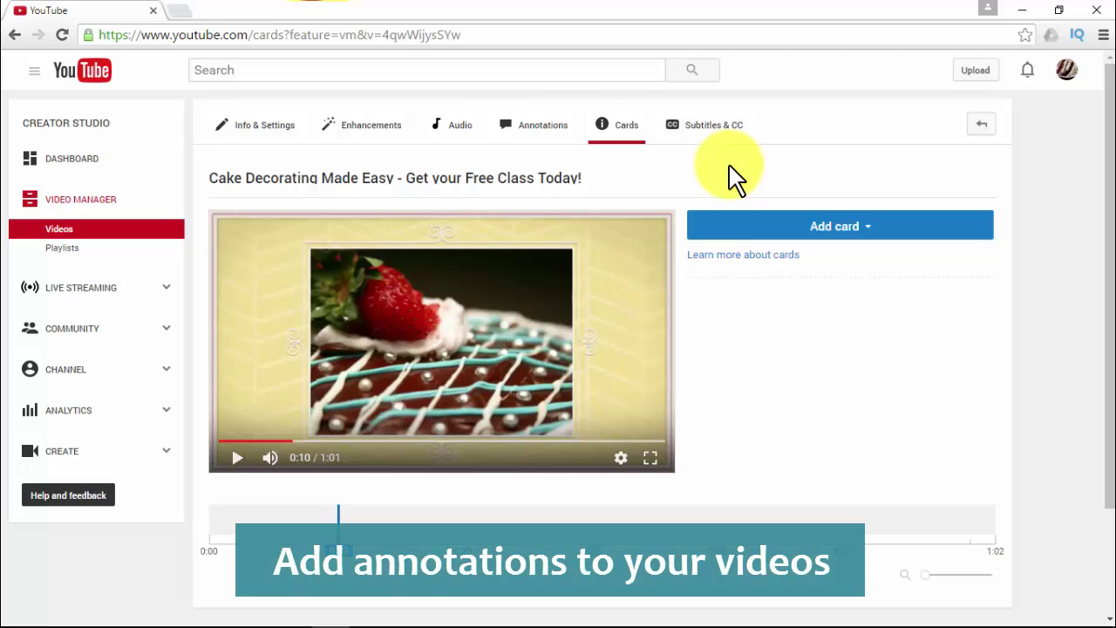
click(1069, 72)
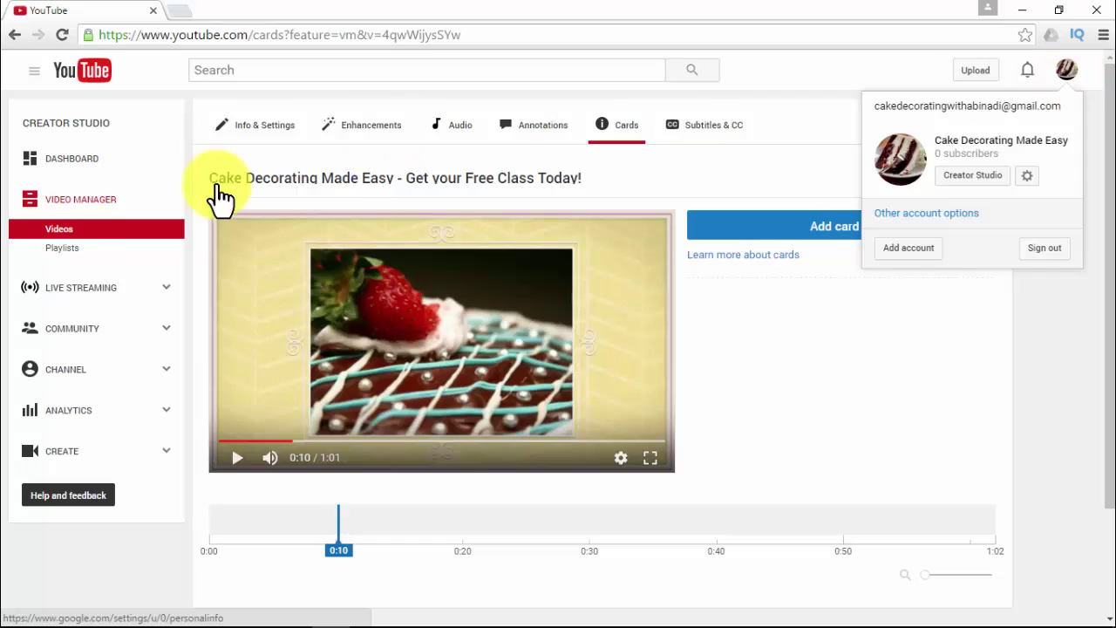
click(84, 208)
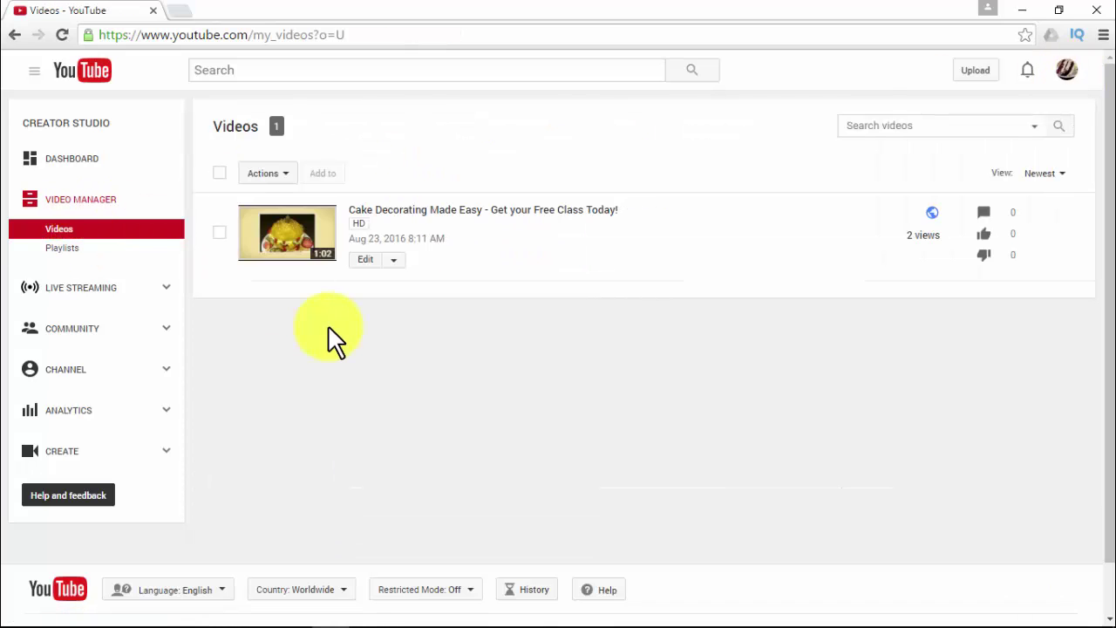
click(392, 260)
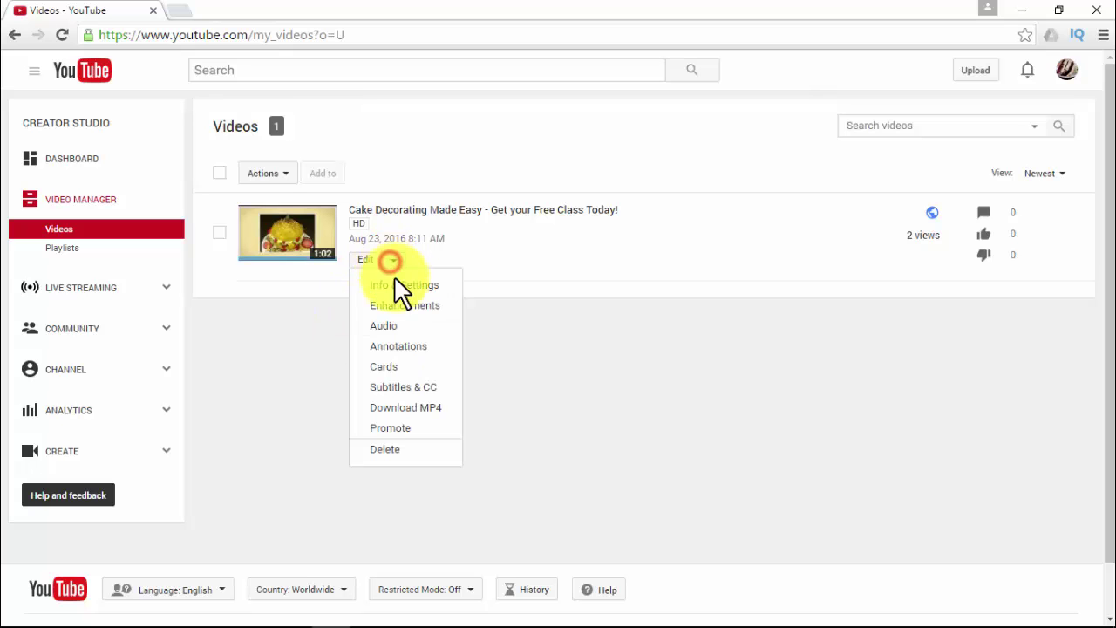
click(404, 362)
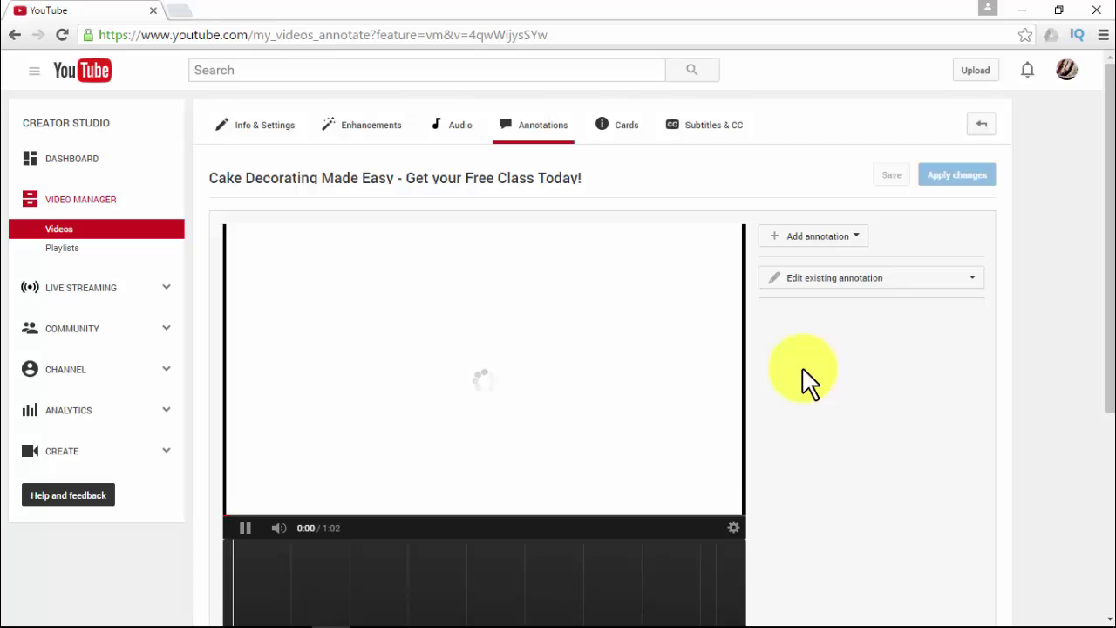
click(850, 238)
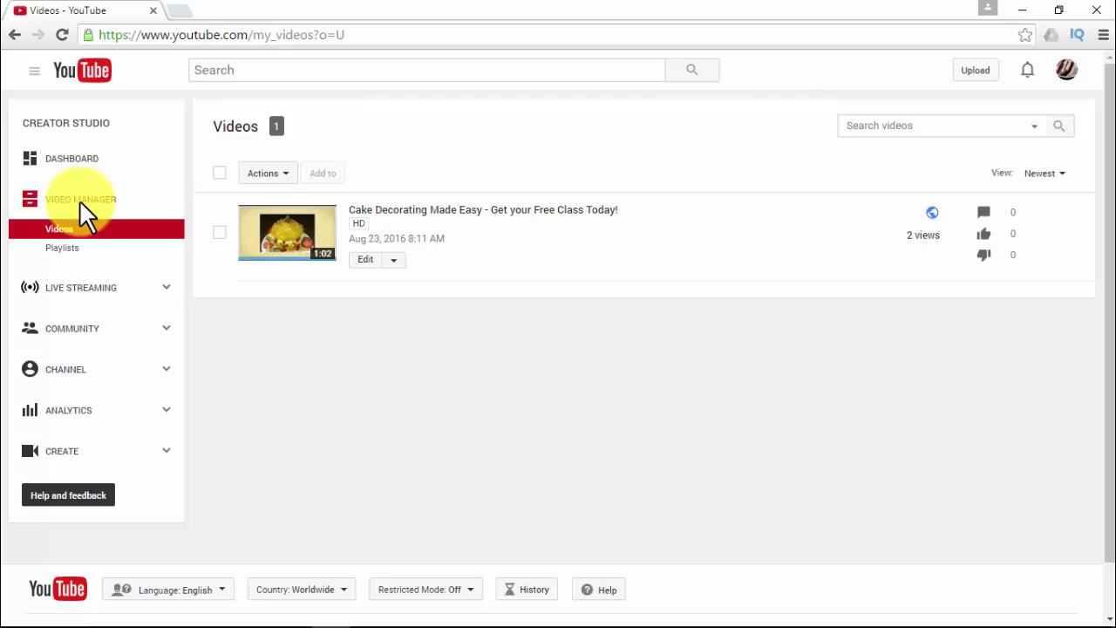
Step: Upload a watermark image under Channel > Branding and save it
click(111, 377)
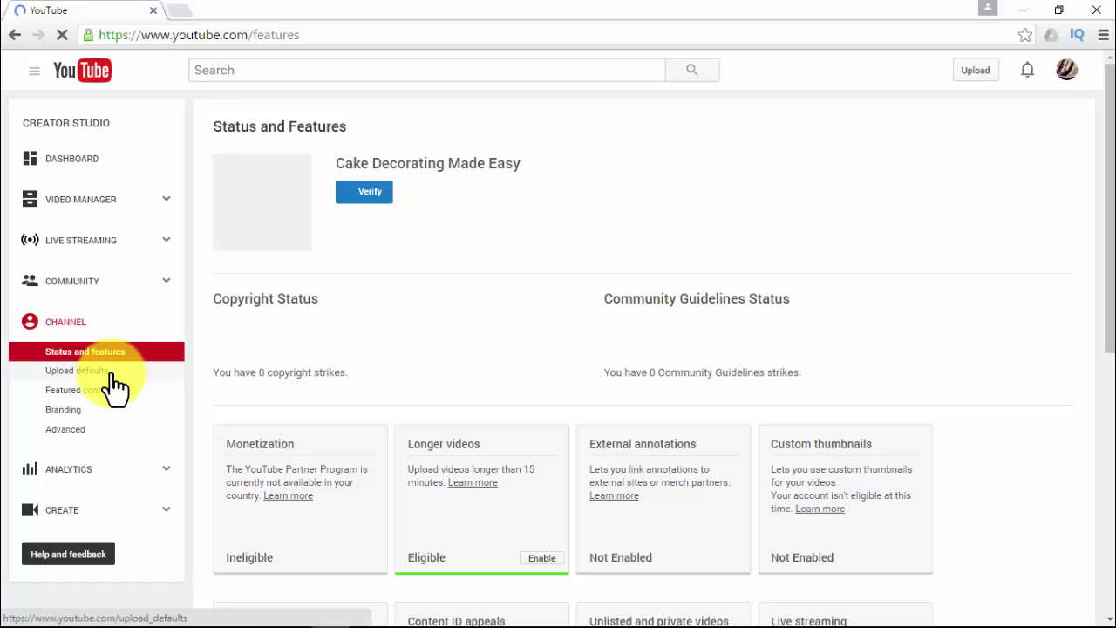
click(77, 410)
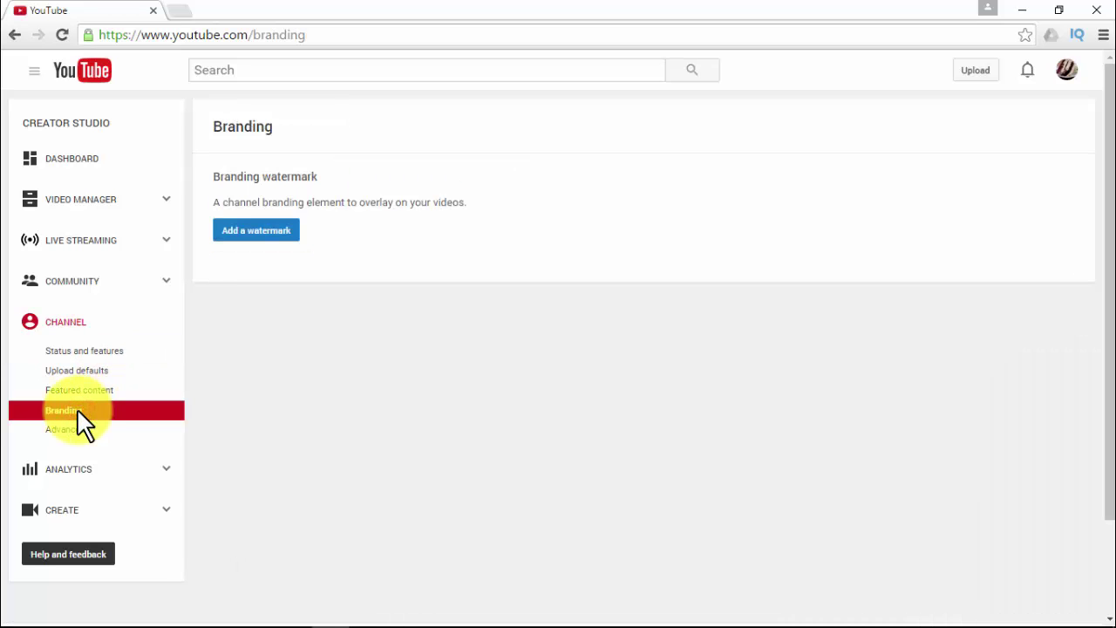
click(272, 233)
click(382, 413)
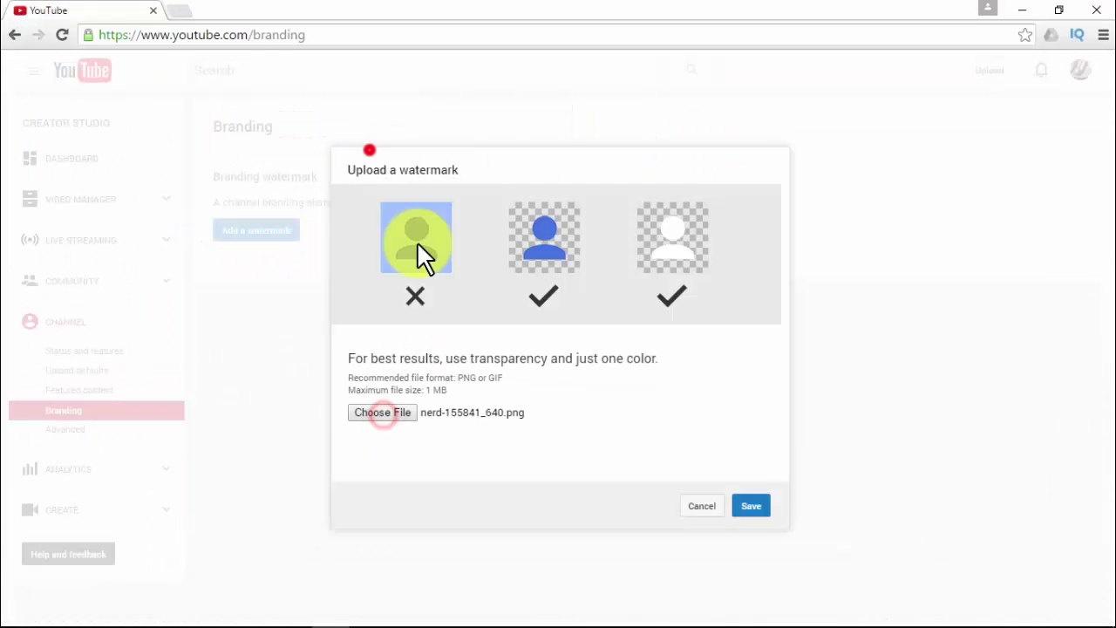
click(751, 506)
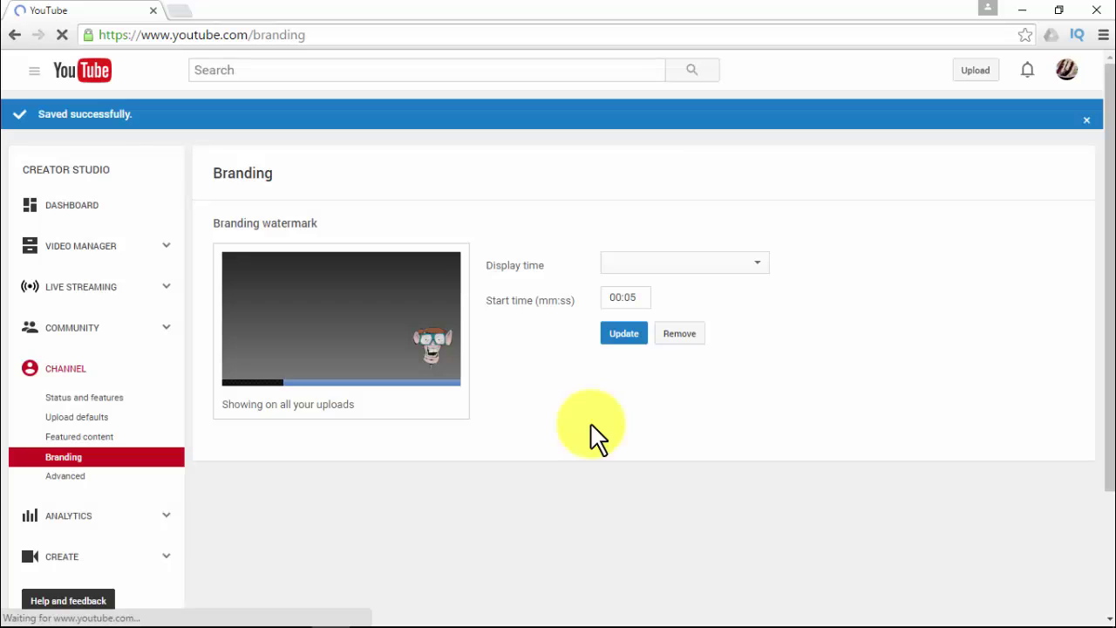
Step: Set the watermark display time to Entire video and update it
click(696, 262)
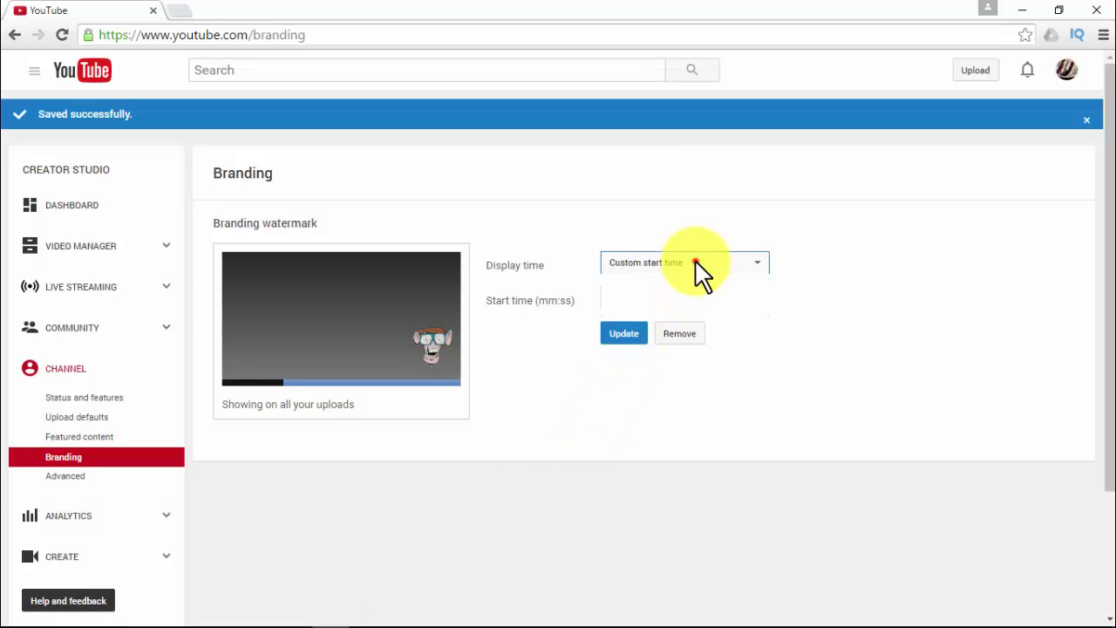
click(674, 308)
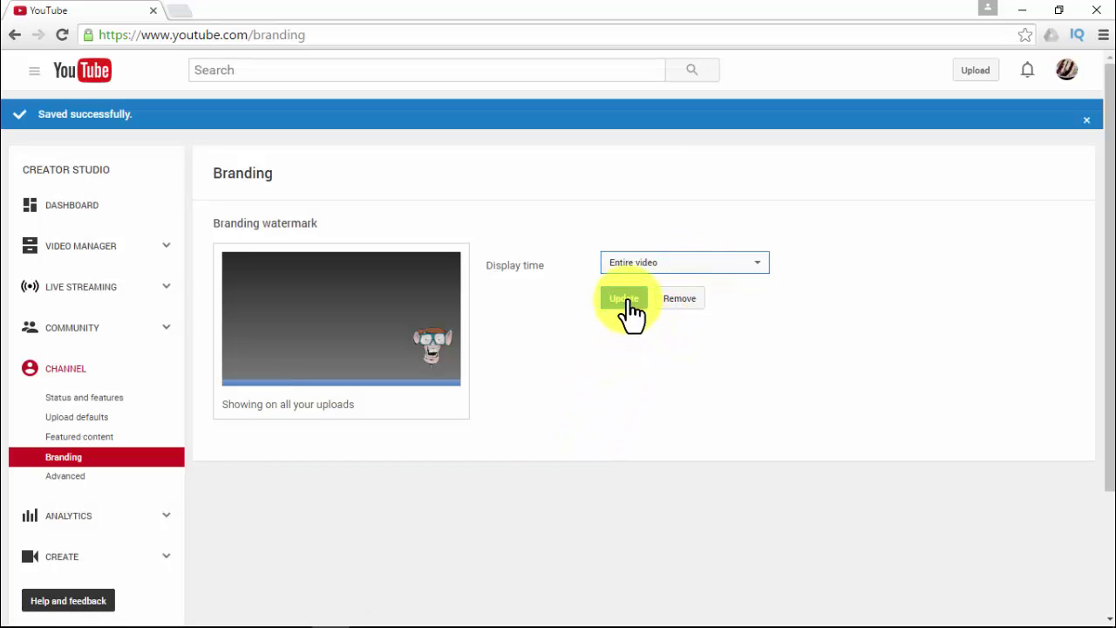
click(624, 298)
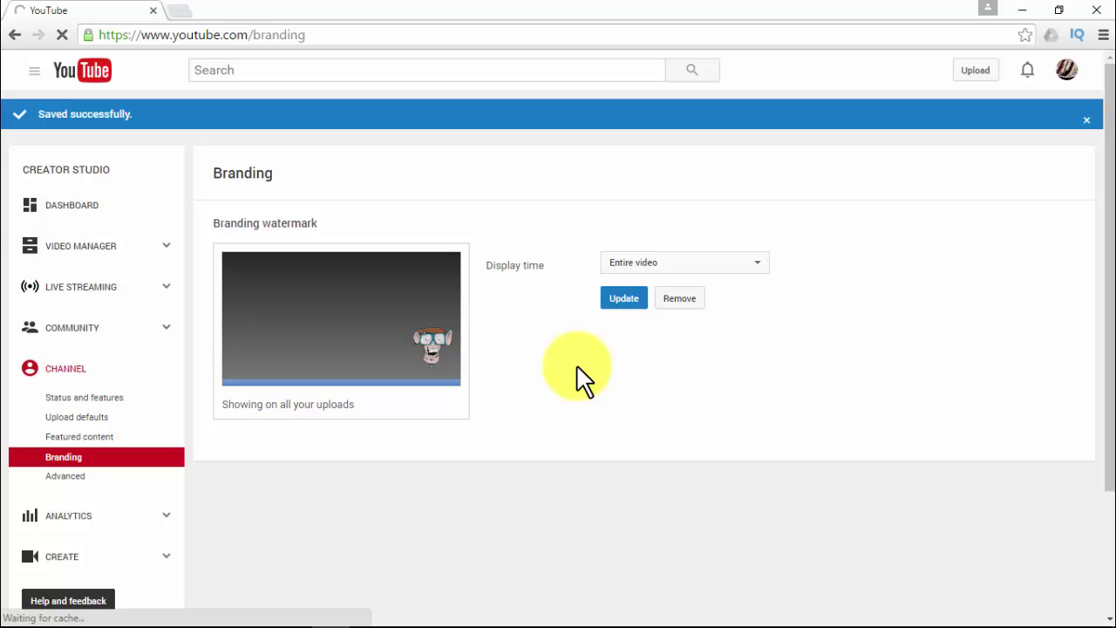
click(80, 246)
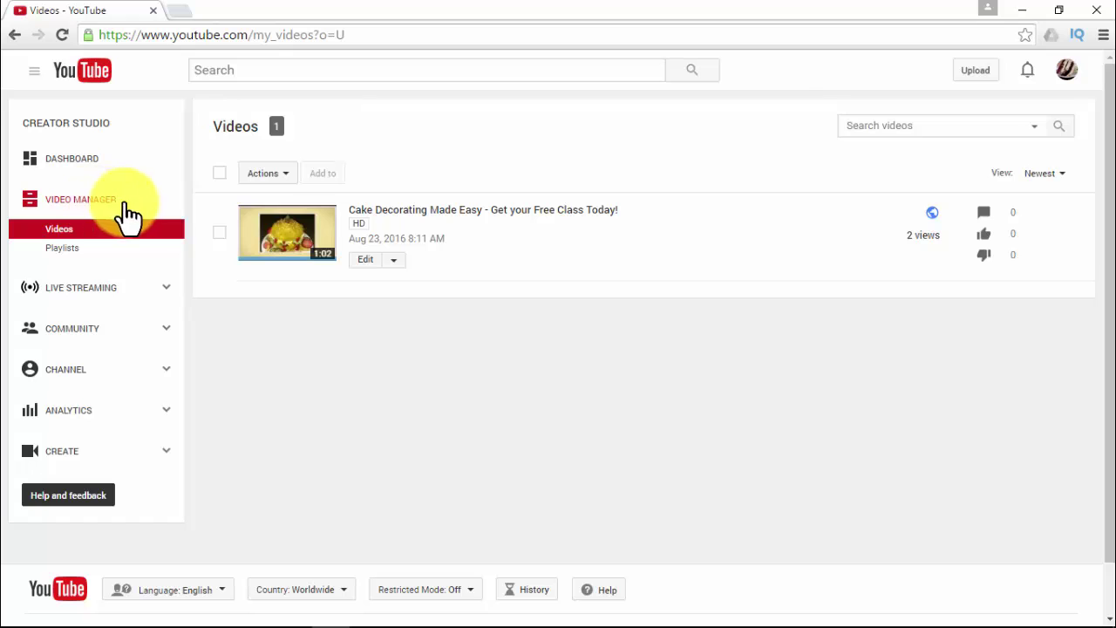
Step: Add the Move Out featured track as the video's background audio
click(398, 264)
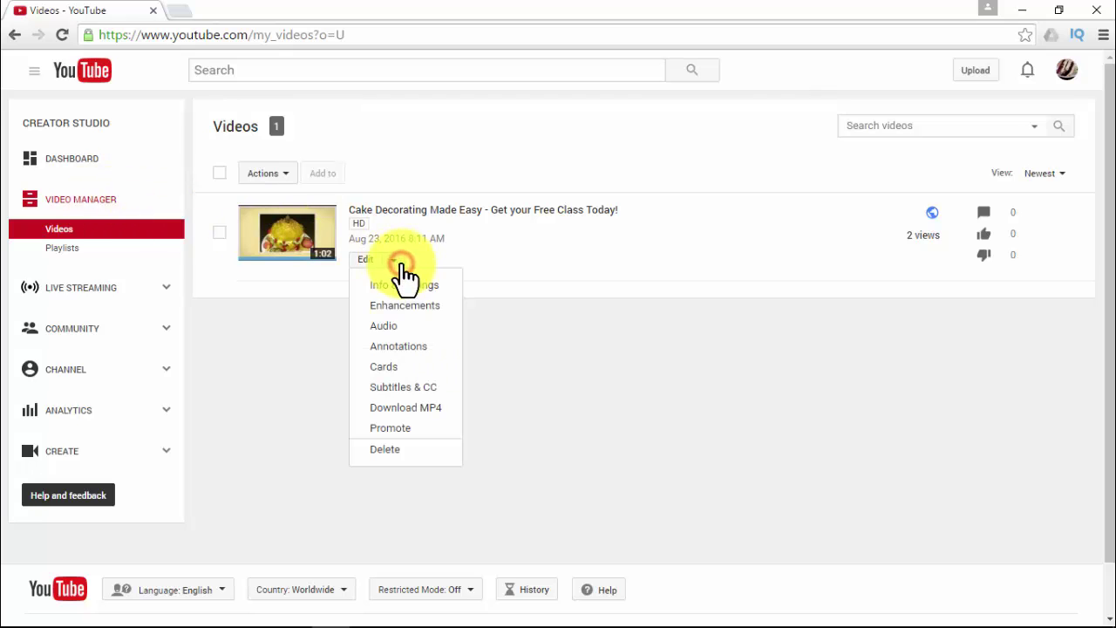
click(399, 331)
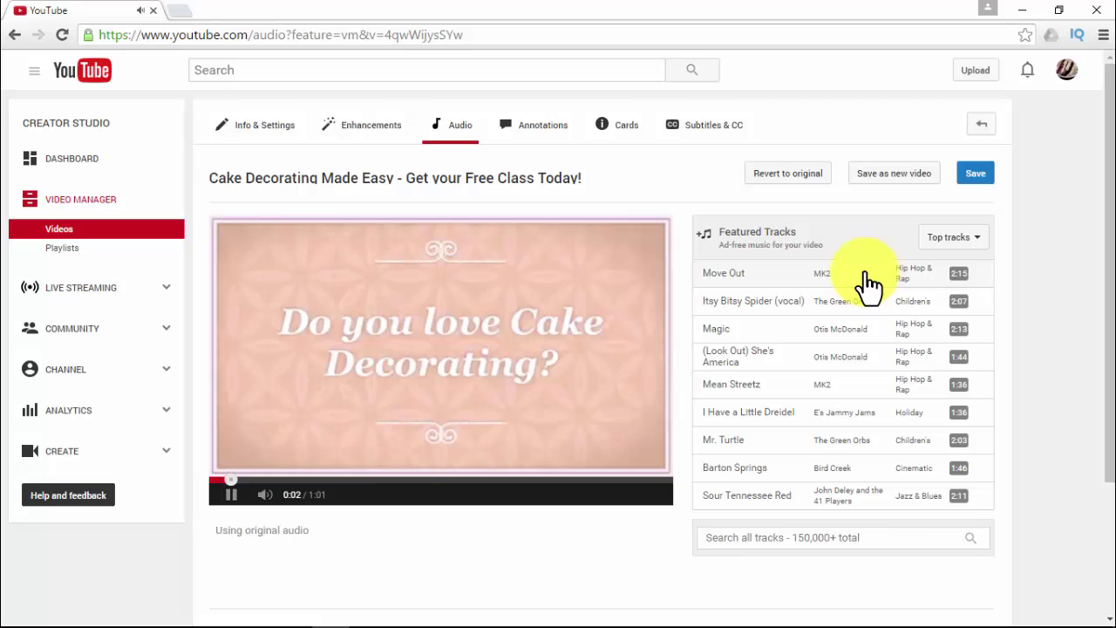
click(855, 274)
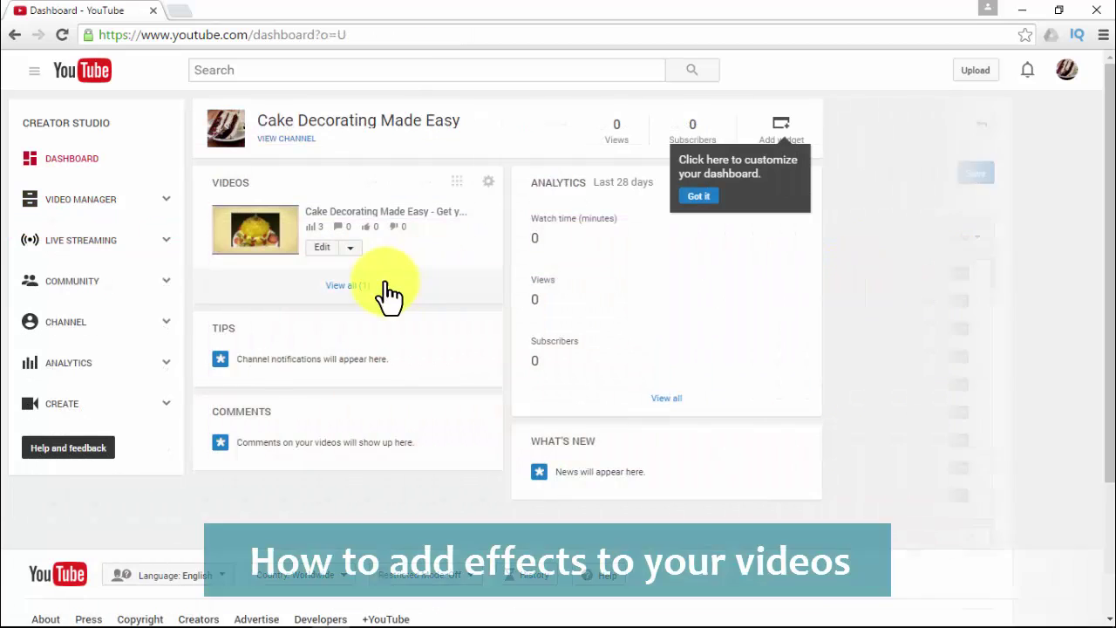
Step: Raise the video's Fill Light to +3 in the Enhancements editor
click(101, 210)
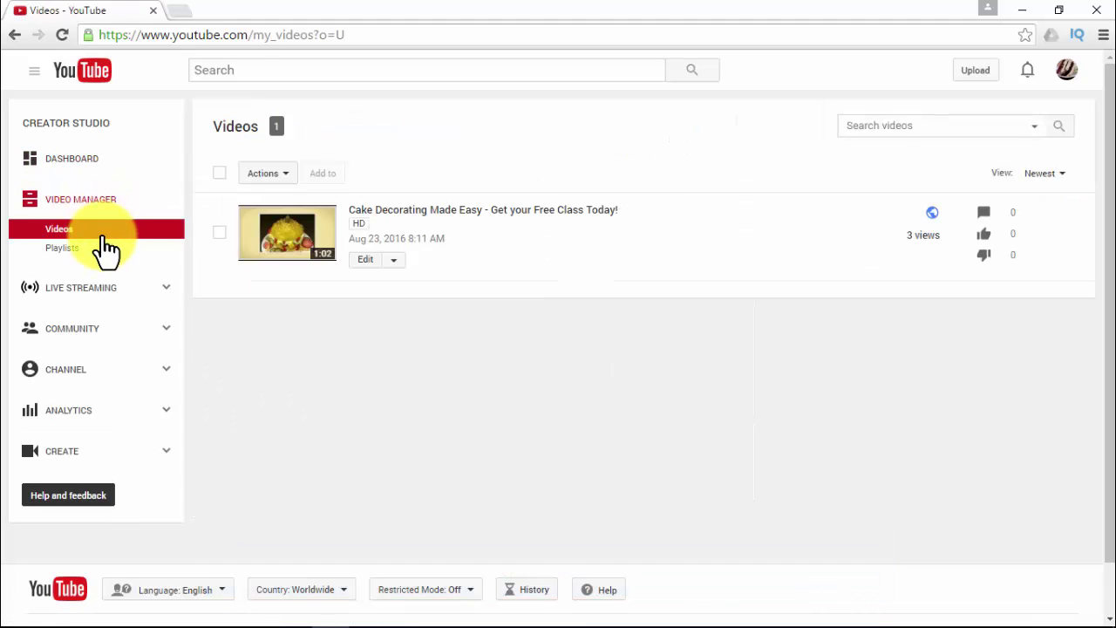
click(394, 259)
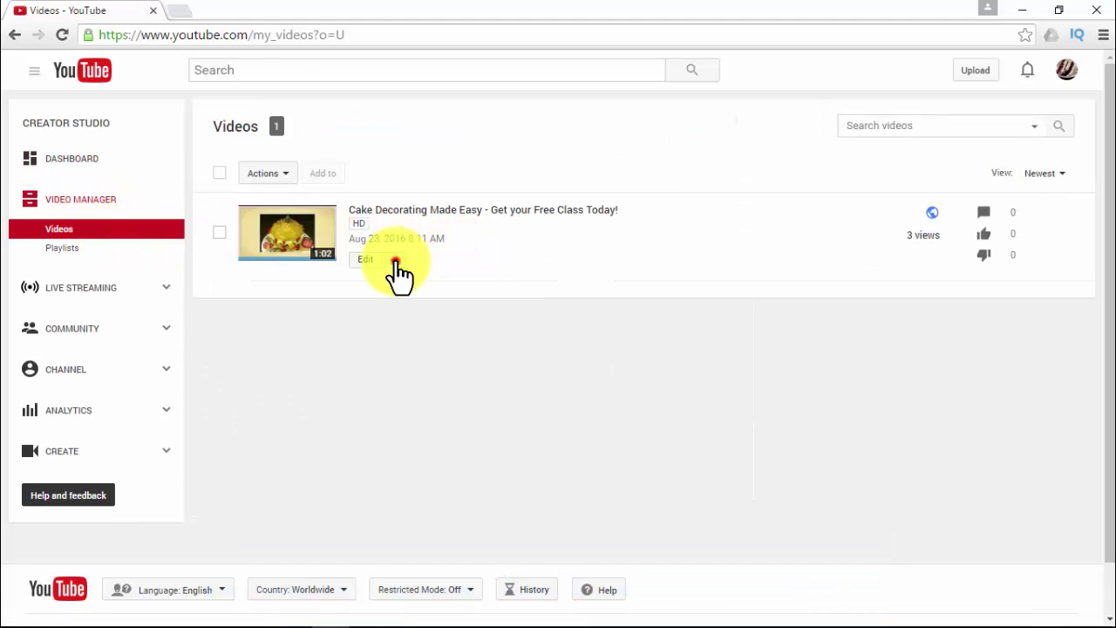
click(408, 306)
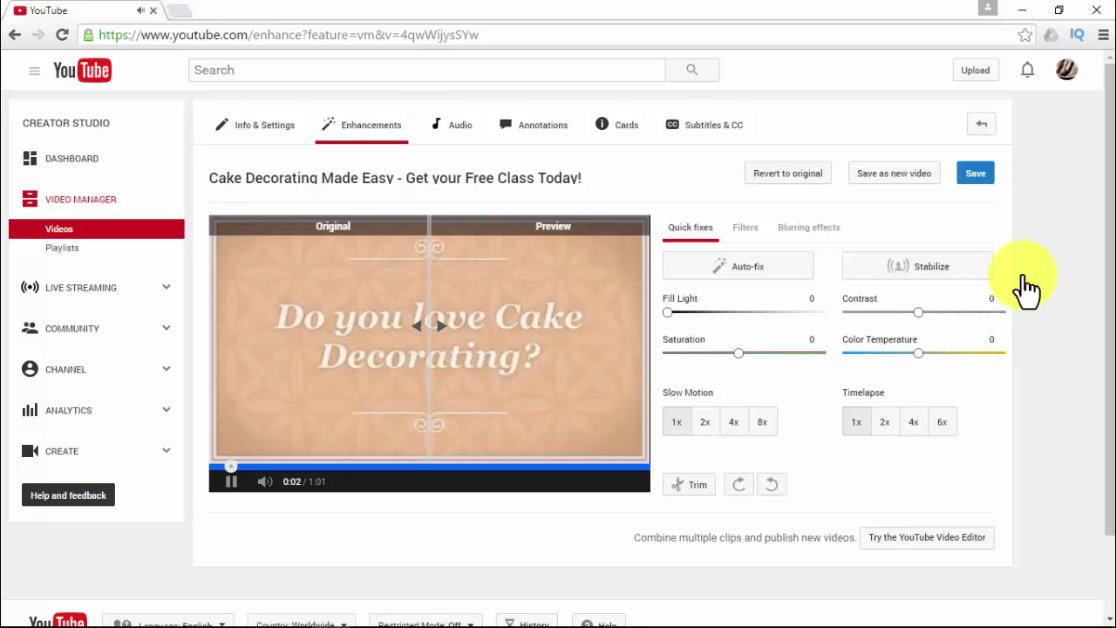
mouse_move(677, 331)
mouse_down()
mouse_move(802, 331)
mouse_move(789, 325)
mouse_move(793, 305)
mouse_up()
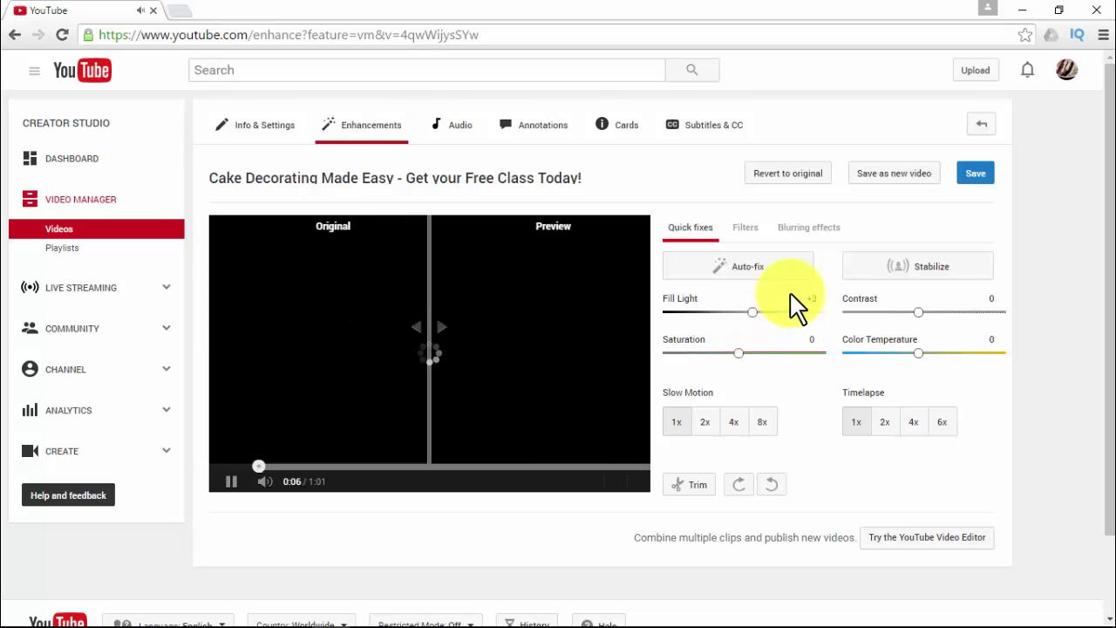
Step: Apply the Old-Fashioned filter and show the Blurring effects options
click(745, 228)
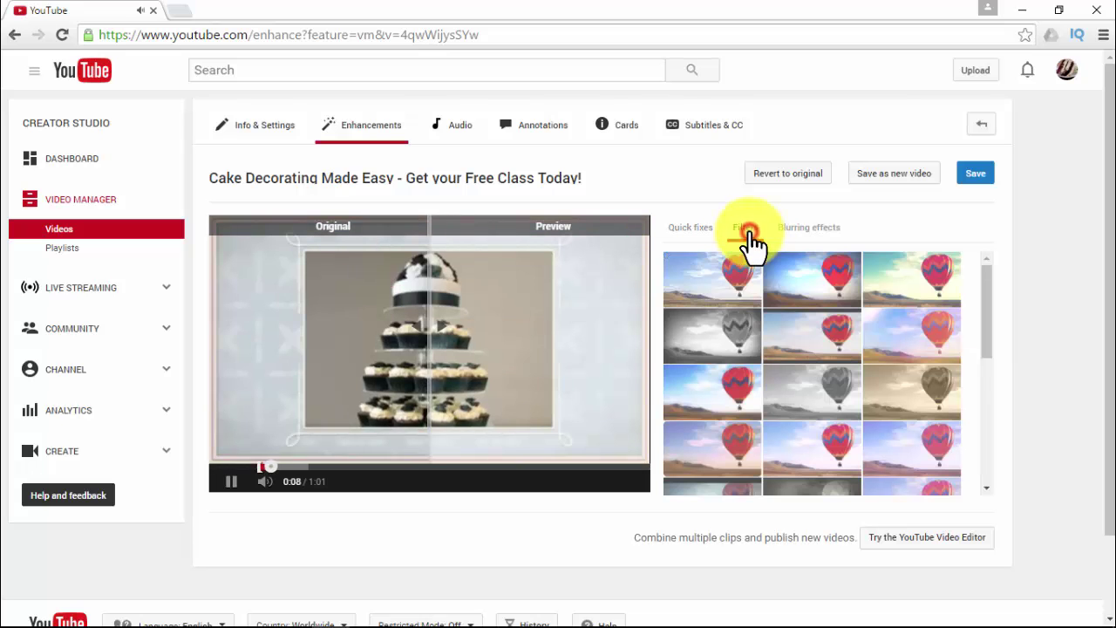
click(734, 332)
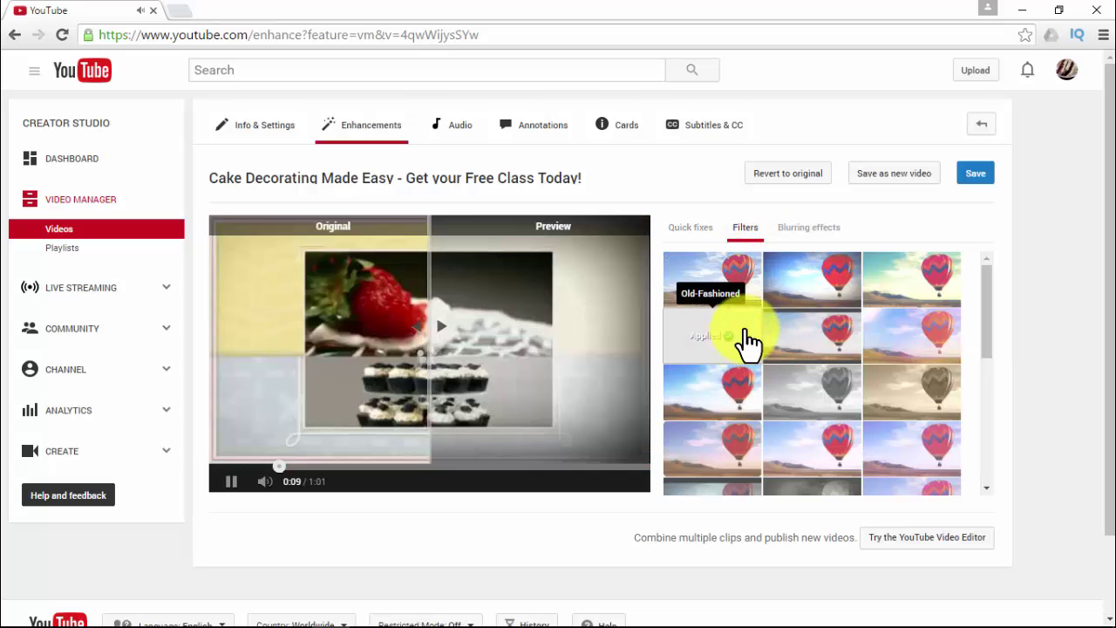
click(795, 248)
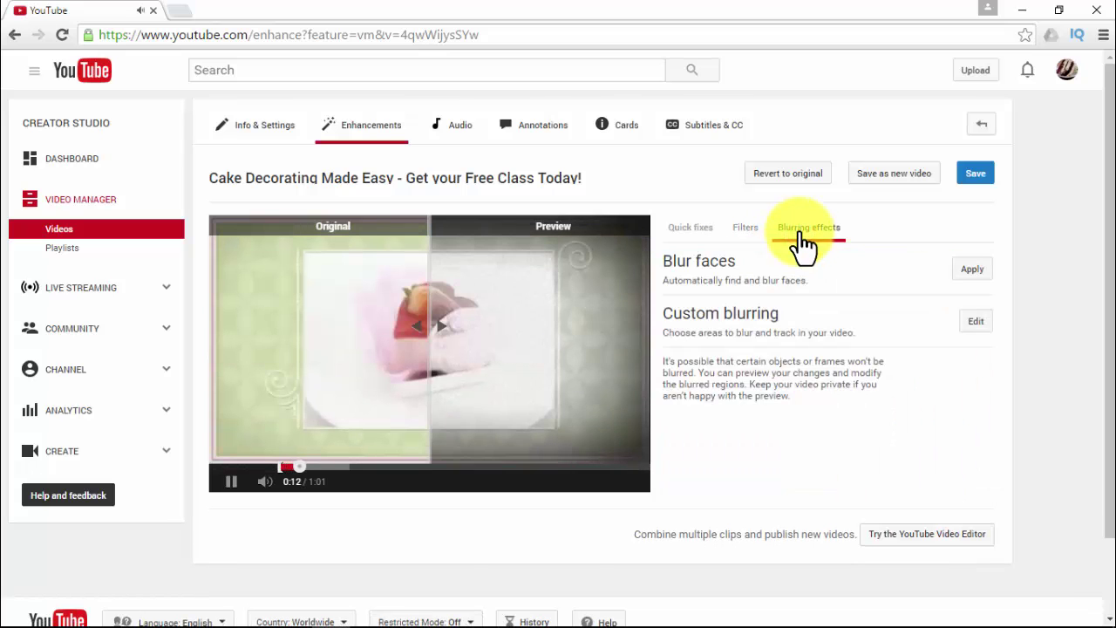